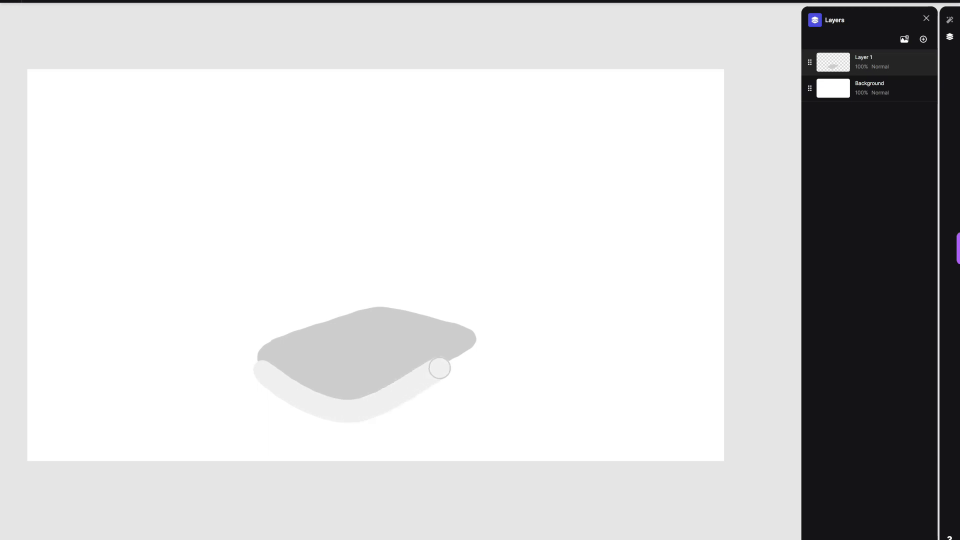
Step: Repaint the light grey band below the base's front edge and add a thinner pale highlight line above it
key("ctrl+z")
mouse_move(257, 368)
left_mouse_down()
mouse_move(383, 404)
mouse_move(477, 353)
left_mouse_up()
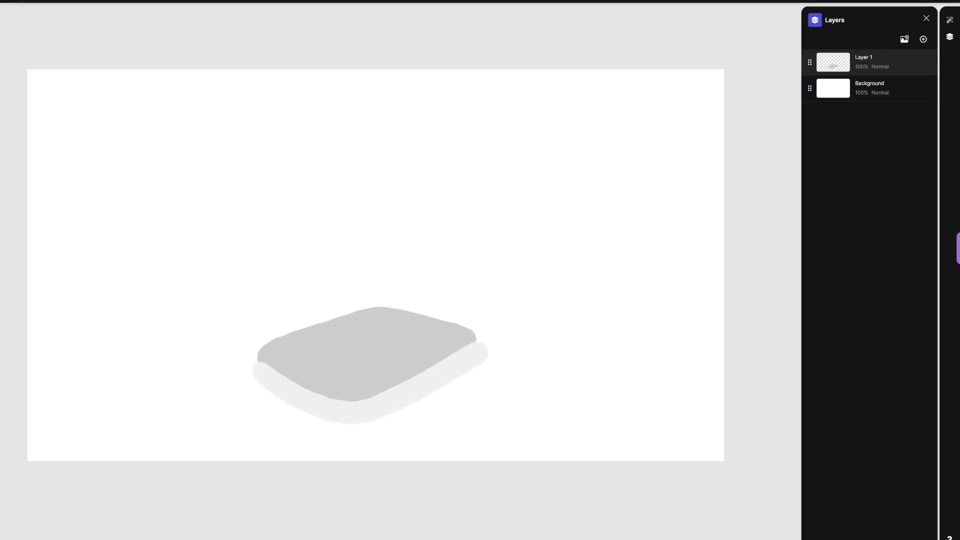
left_click(55, 2)
left_click_drag(64, 47, 60, 47)
left_click_drag(257, 362, 259, 356)
mouse_move(264, 350)
left_mouse_down()
mouse_move(297, 371)
mouse_move(436, 357)
mouse_move(473, 334)
left_mouse_up()
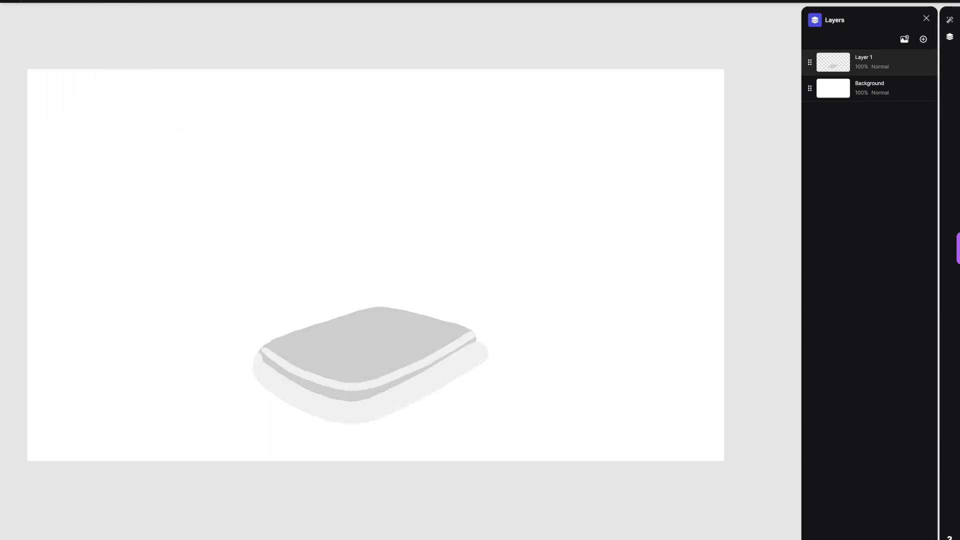
Step: Paint the tall upright machine body in darker grey, rising from the rear of the base with a rounded top
left_click(32, 2)
left_click_drag(32, 16, 32, 27)
mouse_move(342, 321)
left_mouse_down()
mouse_move(440, 346)
mouse_move(439, 310)
left_mouse_up()
left_click(55, 2)
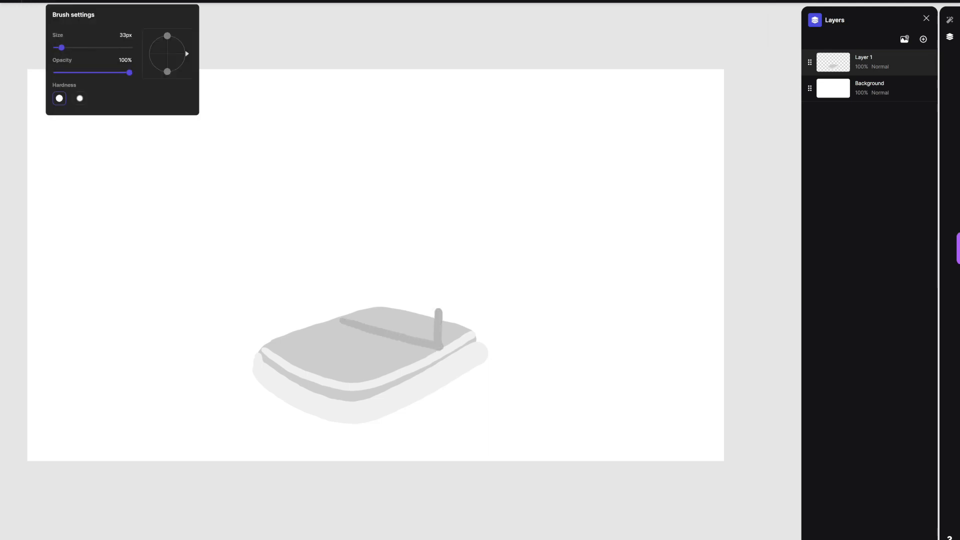
mouse_move(351, 319)
left_mouse_down()
mouse_move(350, 204)
mouse_move(447, 195)
mouse_move(468, 291)
mouse_move(430, 336)
mouse_move(357, 206)
mouse_move(446, 310)
mouse_move(383, 286)
mouse_move(365, 216)
mouse_move(440, 291)
left_mouse_up()
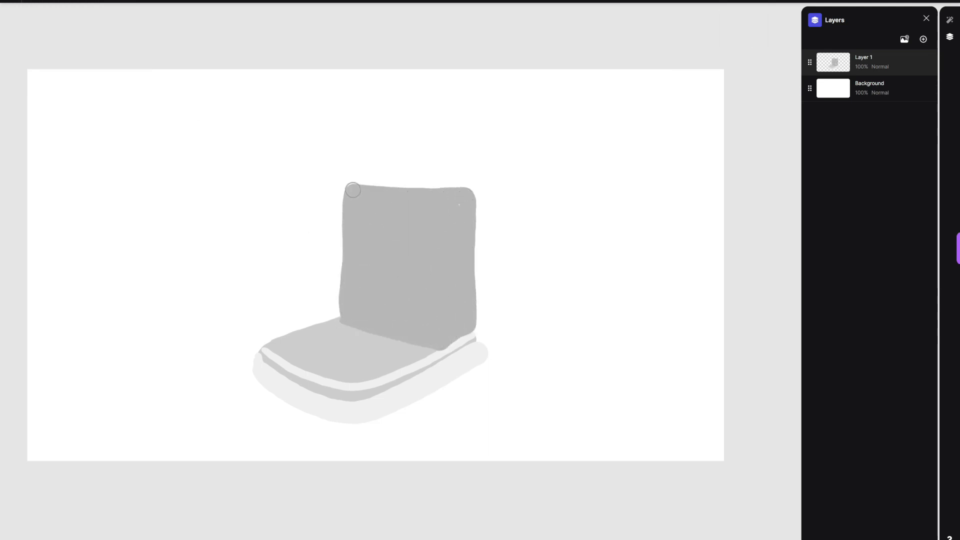
mouse_move(355, 190)
left_mouse_down()
mouse_move(408, 183)
mouse_move(463, 198)
left_mouse_up()
scroll(510, 353, "down", 1)
mouse_move(441, 336)
left_mouse_down()
mouse_move(352, 320)
mouse_move(431, 341)
left_mouse_up()
key("ctrl+z")
left_click_drag(335, 307, 345, 179)
Step: Paint a light blue rounded window panel on the front face of the grey machine body
mouse_move(35, 2)
mouse_move(32, 78)
left_mouse_down()
mouse_move(71, 78)
mouse_move(59, 47)
left_mouse_up()
left_click(54, 11)
left_click(56, 2)
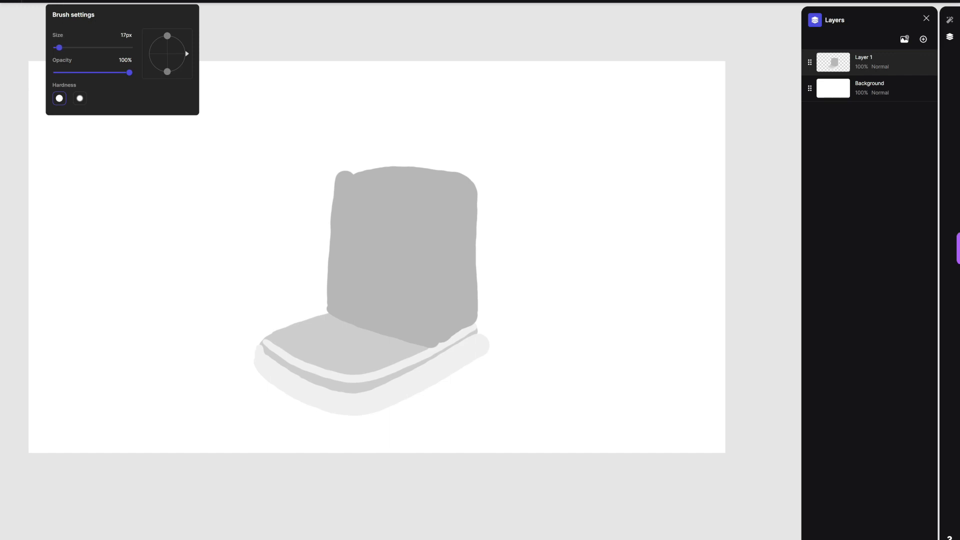
mouse_move(403, 322)
left_mouse_down()
mouse_move(383, 193)
mouse_move(396, 323)
mouse_move(370, 234)
mouse_move(396, 255)
left_mouse_up()
Step: Paint the brew head with a 39 px brush as a light grey block above a darker grey filter holder
left_click(55, 2)
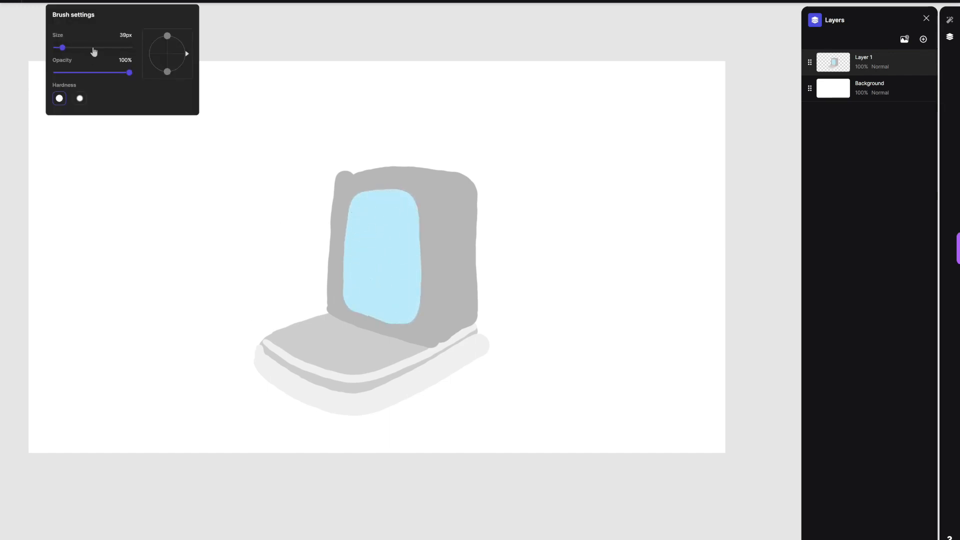
left_click(33, 1)
left_click(33, 24)
mouse_move(295, 182)
left_mouse_down()
mouse_move(415, 180)
mouse_move(337, 211)
mouse_move(356, 217)
mouse_move(367, 209)
mouse_move(321, 205)
mouse_move(348, 186)
left_mouse_up()
key("ctrl+z")
key("ctrl+z")
left_click(33, 2)
left_click(33, 32)
mouse_move(316, 216)
left_mouse_down()
mouse_move(362, 216)
mouse_move(339, 235)
left_mouse_up()
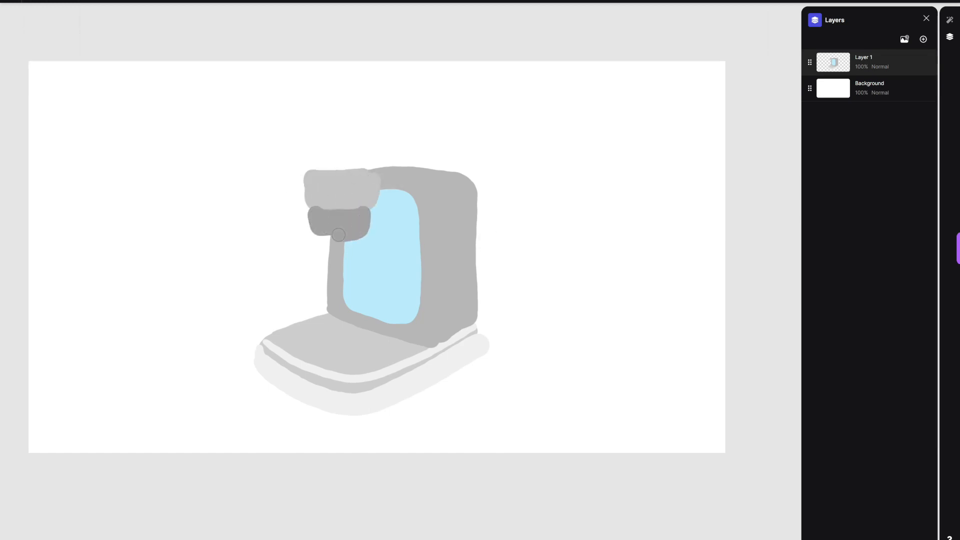
Step: Paint a tapered dark grey handle extending outward from the filter holder, undoing the stray strokes
left_click(33, 1)
left_click(32, 51)
mouse_move(257, 268)
left_mouse_down()
mouse_move(260, 247)
mouse_move(316, 237)
left_mouse_up()
left_click_drag(261, 275, 323, 251)
left_click_drag(250, 245, 242, 266)
left_click_drag(318, 247, 320, 241)
key("ctrl+z")
key("ctrl+z")
key("ctrl+z")
key("ctrl+z")
mouse_move(236, 235)
left_mouse_down()
mouse_move(231, 250)
mouse_move(286, 236)
mouse_move(259, 239)
left_mouse_up()
key("ctrl+z")
Step: Paint a curved double spout in medium grey beneath the filter holder
left_click(33, 2)
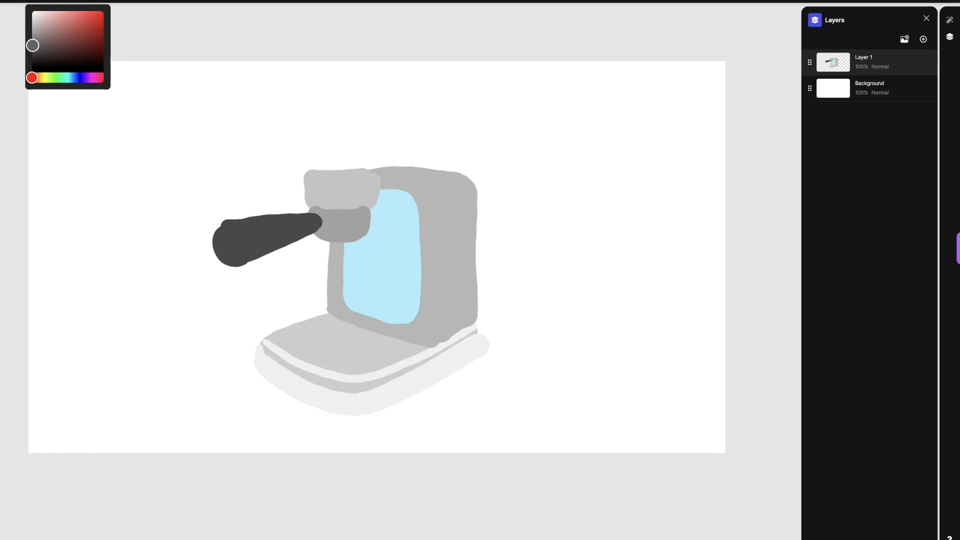
left_click(33, 36)
mouse_move(326, 252)
left_mouse_down()
mouse_move(343, 250)
mouse_move(349, 267)
left_mouse_up()
Step: Paint a wide light grey rounded housing on top of the machine body, with a paler strip along its lower edge
left_click(33, 2)
left_click(33, 27)
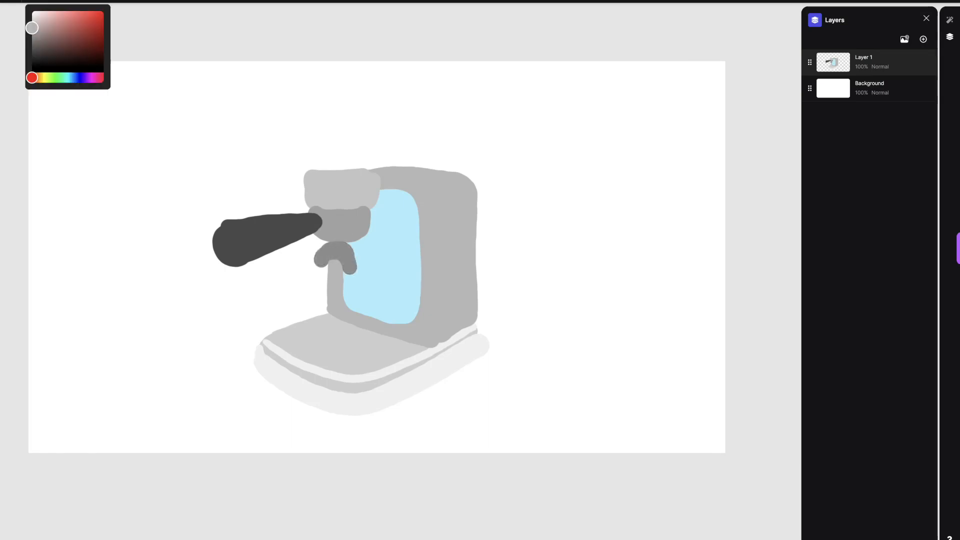
mouse_move(300, 171)
left_mouse_down()
mouse_move(450, 178)
mouse_move(361, 174)
mouse_move(474, 140)
mouse_move(346, 119)
mouse_move(291, 173)
mouse_move(410, 173)
mouse_move(450, 162)
mouse_move(416, 143)
mouse_move(305, 168)
mouse_move(394, 141)
left_mouse_up()
key("ctrl+z")
left_click(33, 1)
left_click(32, 21)
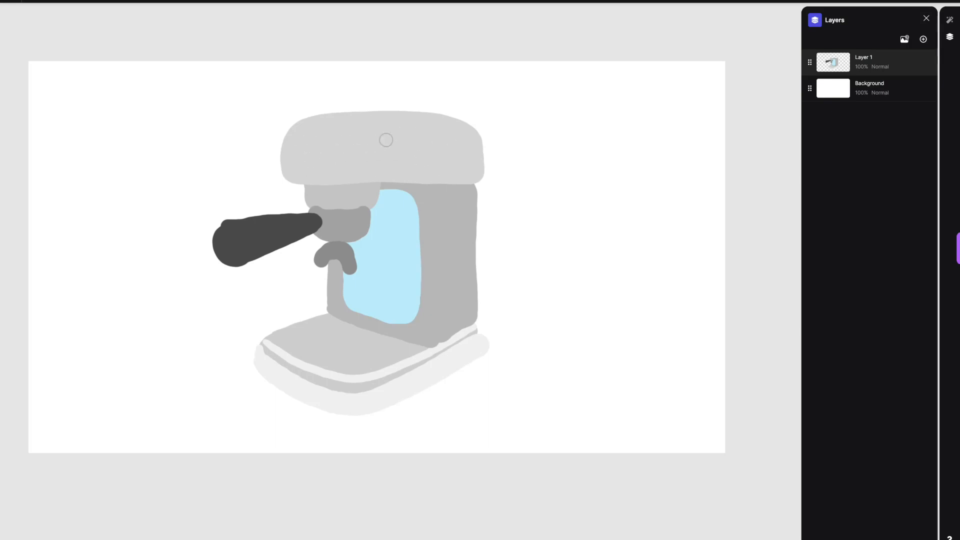
left_click(33, 1)
left_click(33, 14)
left_click_drag(288, 175, 480, 175)
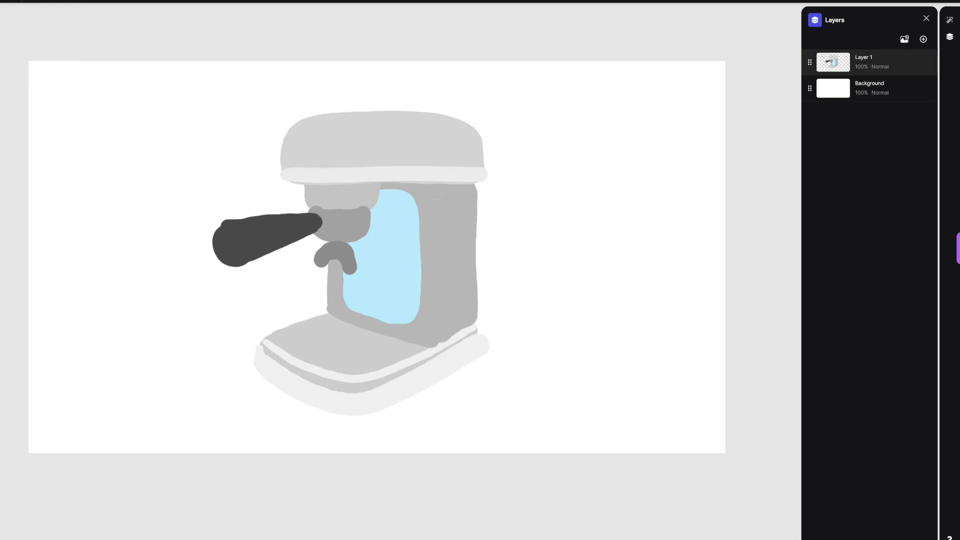
Step: Paint a pale grey oval drip tray on the top surface of the base
left_click_drag(284, 354, 387, 371)
key("ctrl+z")
scroll(293, 358, "up", 1)
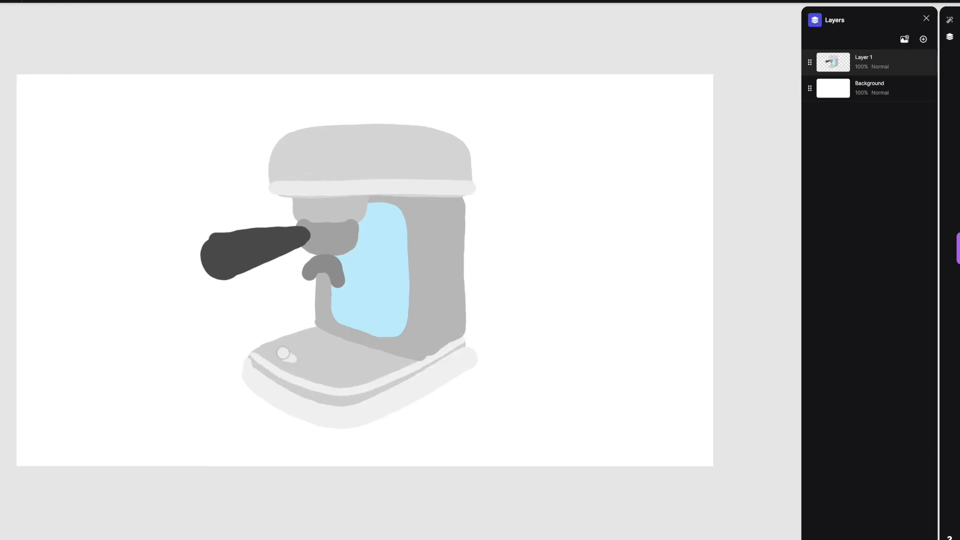
left_click_drag(294, 358, 346, 363)
Step: Paint a medium grey rounded knob on the front upper corner of the housing
left_click(33, 2)
left_click(38, 24)
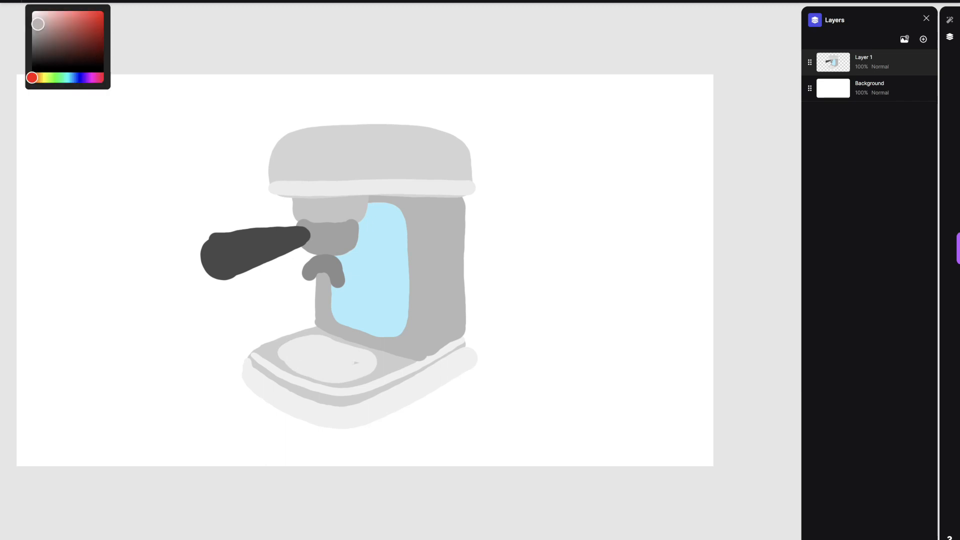
mouse_move(289, 144)
left_mouse_down()
mouse_move(324, 131)
mouse_move(322, 141)
mouse_move(281, 145)
mouse_move(310, 148)
left_mouse_up()
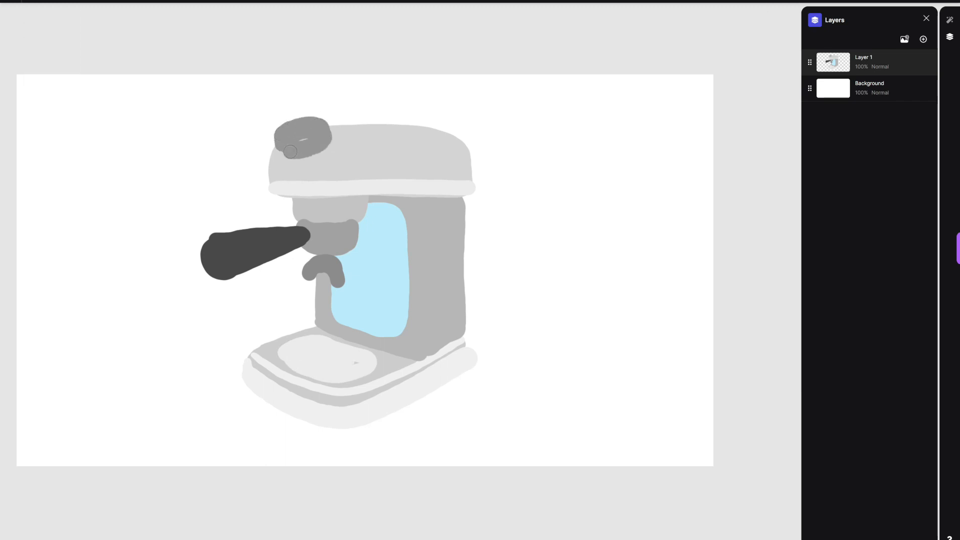
Step: Scale down the machine drawing on Layer 1 and shift it to leave room above the housing
key("ctrl+t")
left_click_drag(478, 429, 450, 395)
left_click_drag(339, 273, 338, 288)
left_click_drag(449, 412, 452, 416)
Step: Paint a dark brown block of coffee beans above the housing on the Background layer
left_click(33, 1)
left_click(40, 78)
left_click(58, 29)
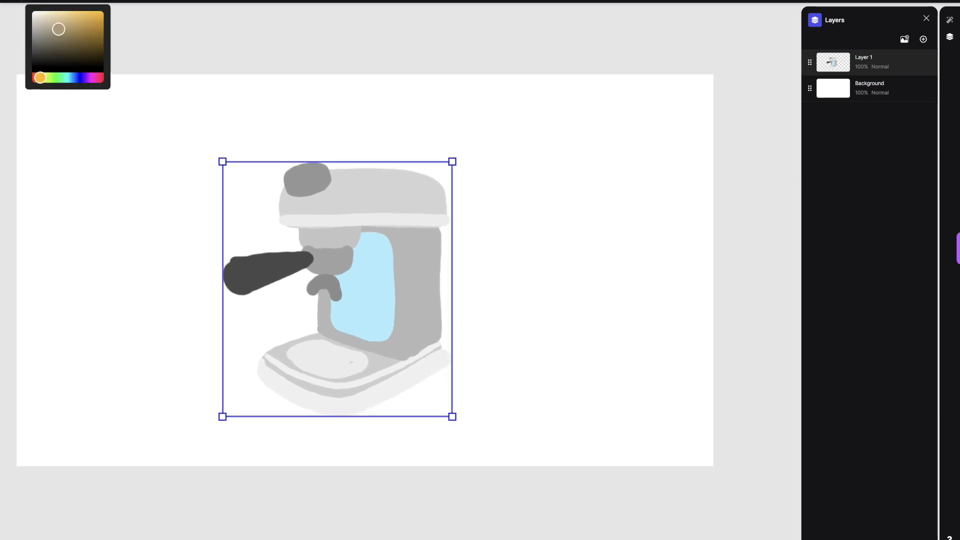
left_click(870, 89)
key("b")
mouse_move(364, 143)
left_mouse_down()
mouse_move(403, 161)
mouse_move(365, 134)
mouse_move(375, 148)
mouse_move(412, 136)
mouse_move(371, 166)
mouse_move(405, 167)
mouse_move(425, 129)
mouse_move(414, 121)
mouse_move(356, 123)
left_mouse_up()
Step: Outline the brown coffee beans with a light grey container and add a darker grey lid on top
left_click(33, 2)
left_click(33, 21)
left_click(54, 2)
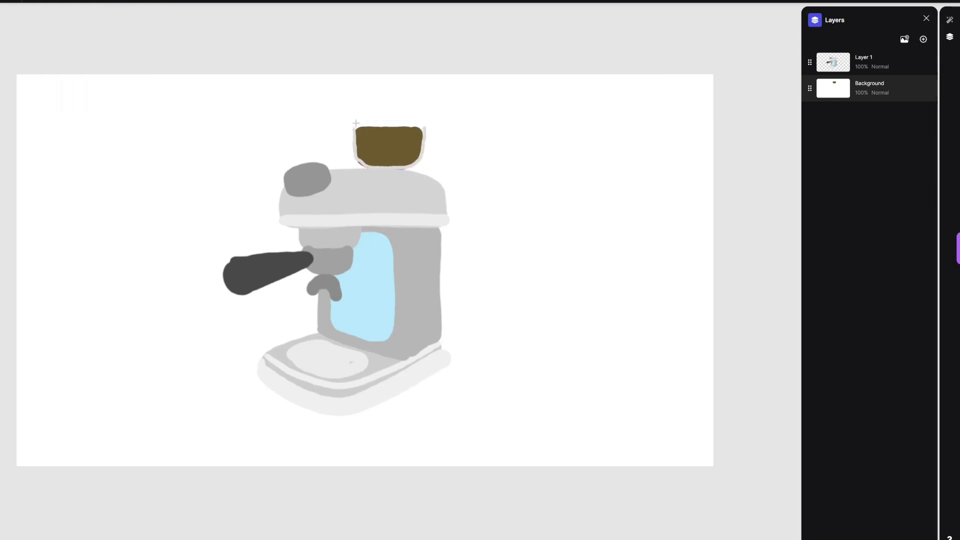
left_click(33, 2)
left_click(33, 29)
left_click_drag(354, 122, 379, 116)
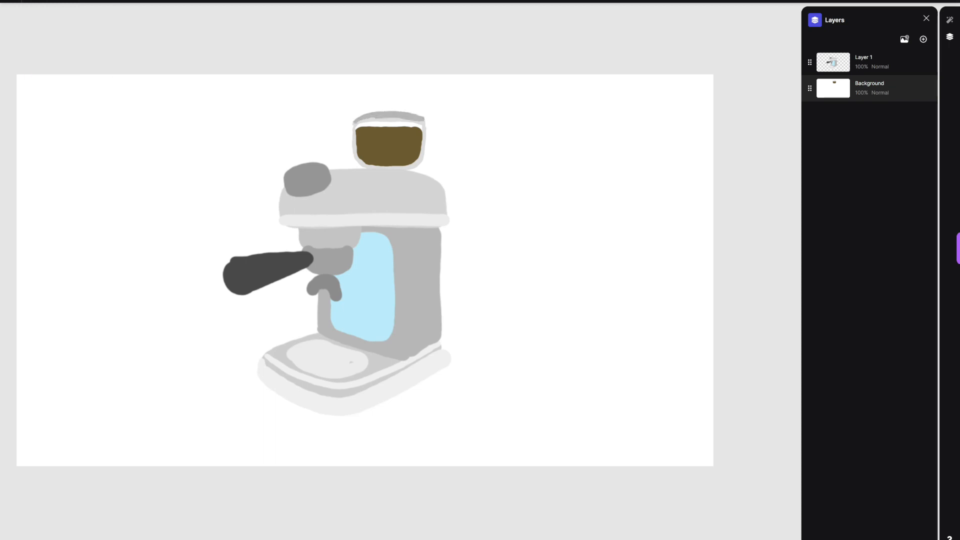
Step: Generate a Render-mode image at 50% drawing influence with the prompt "steel espresso machine, kitchenaid concept design, keyshot render"
left_click(950, 20)
left_click(870, 95)
type("s")
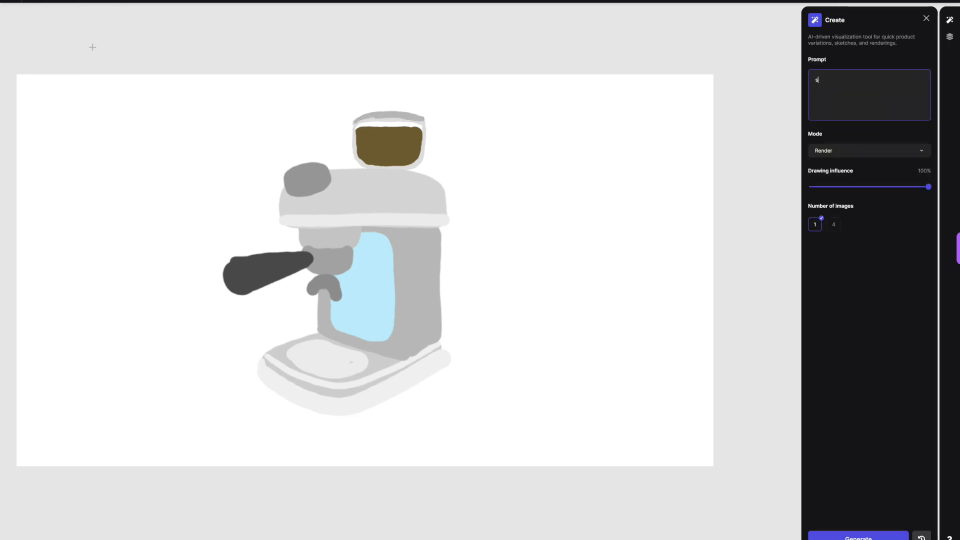
type("ncept design, keyshot render")
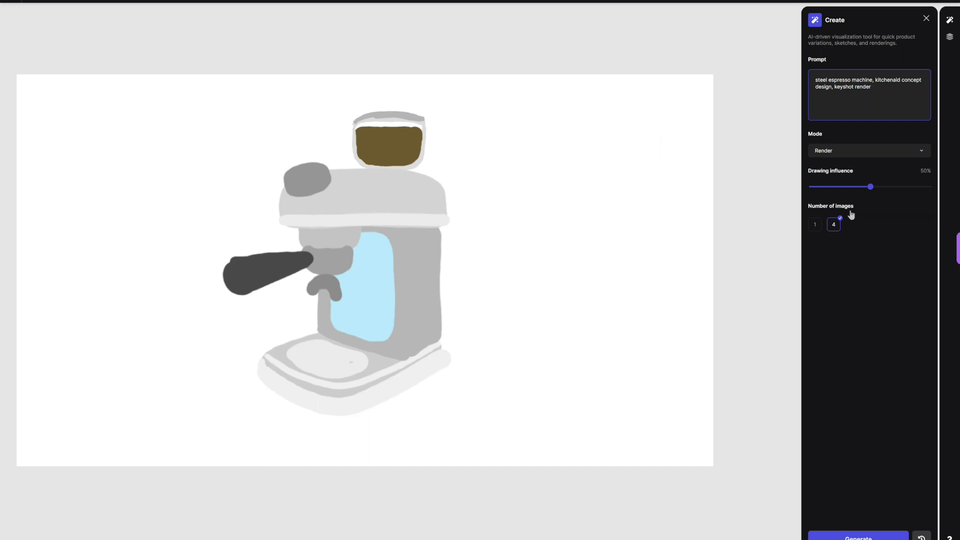
left_click(858, 536)
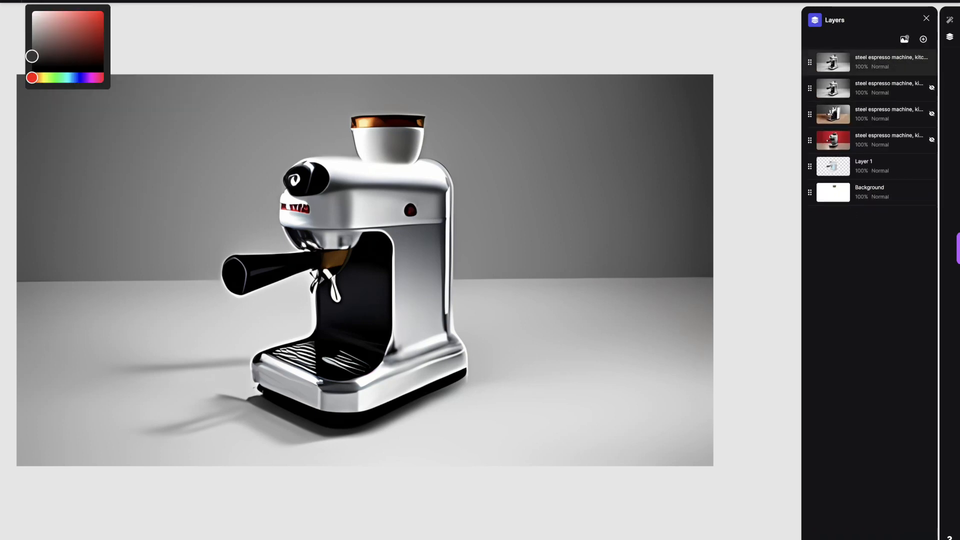
Step: Paint over the white grille lines on the rendered machine's drip tray with near-black
scroll(322, 338, "up", 5)
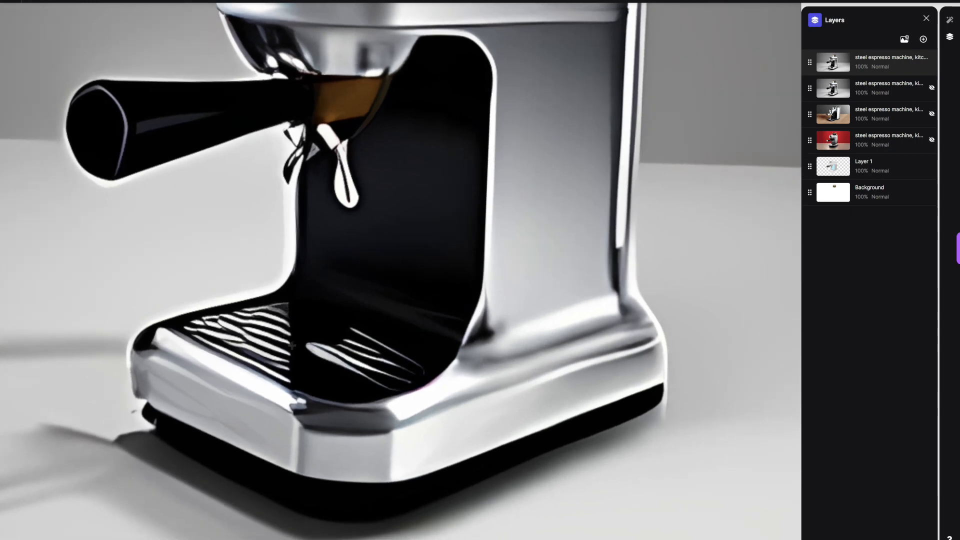
mouse_move(290, 375)
left_mouse_down()
mouse_move(192, 334)
mouse_move(254, 306)
mouse_move(276, 316)
mouse_move(233, 335)
mouse_move(243, 319)
mouse_move(311, 355)
mouse_move(368, 344)
mouse_move(420, 366)
mouse_move(286, 299)
mouse_move(406, 349)
mouse_move(397, 393)
mouse_move(294, 385)
mouse_move(306, 385)
mouse_move(294, 317)
mouse_move(338, 382)
left_mouse_up()
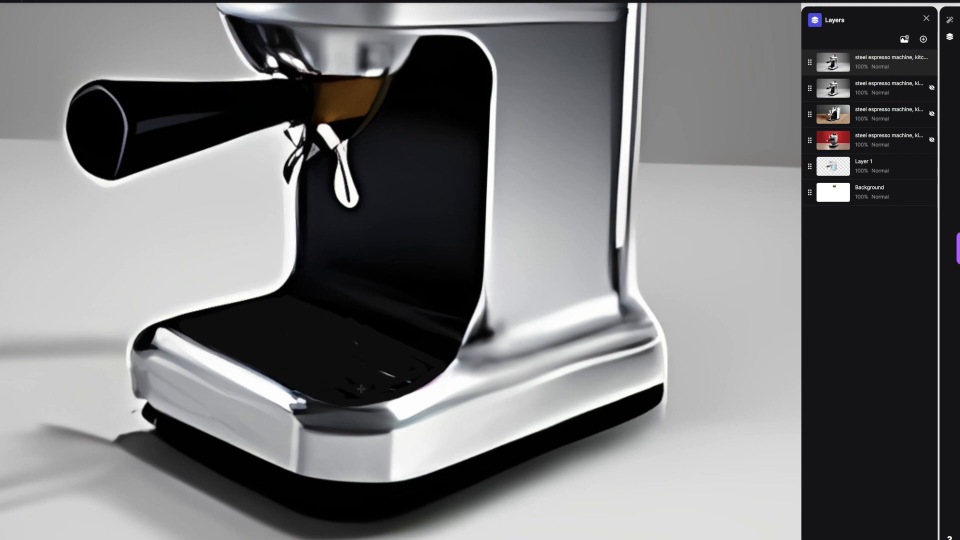
scroll(428, 367, "down", 3)
scroll(428, 367, "up", 5)
mouse_move(280, 438)
left_mouse_down()
mouse_move(281, 332)
mouse_move(316, 276)
left_mouse_up()
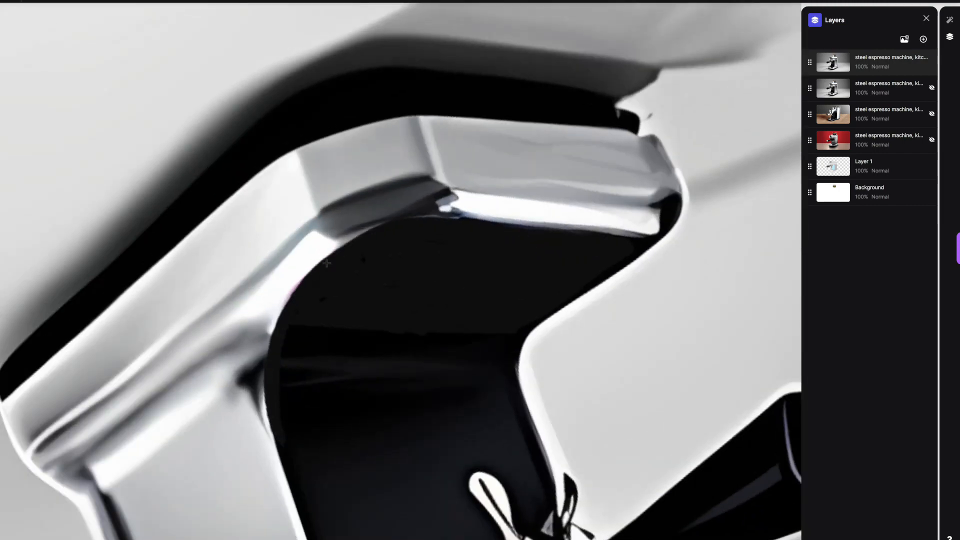
Step: Fill the remaining gaps along the curved inner edge of the drip tray recess with near-black
scroll(400, 270, "down", 10)
scroll(400, 270, "up", 5)
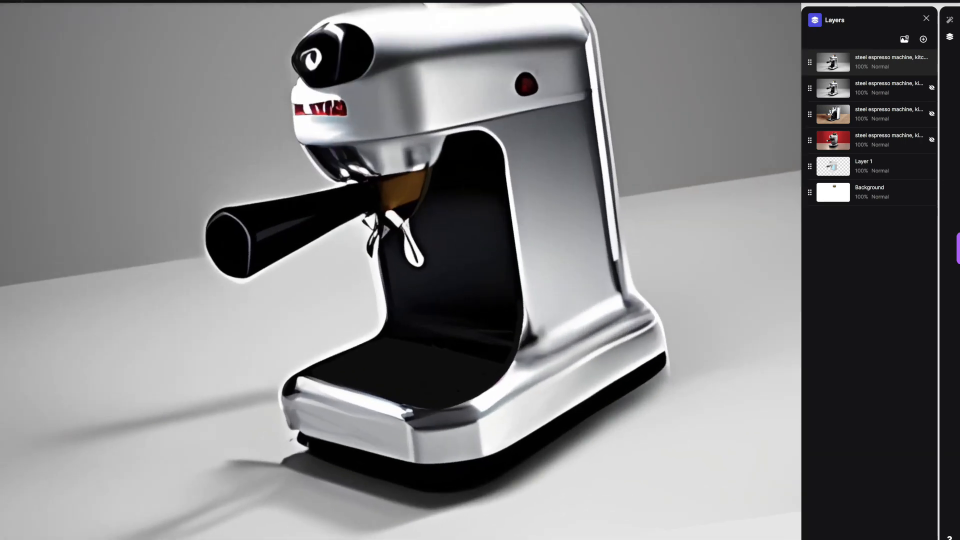
scroll(400, 270, "up", 2)
scroll(395, 412, "up", 3)
mouse_move(404, 429)
left_mouse_down()
mouse_move(374, 358)
mouse_move(378, 305)
mouse_move(418, 246)
left_mouse_up()
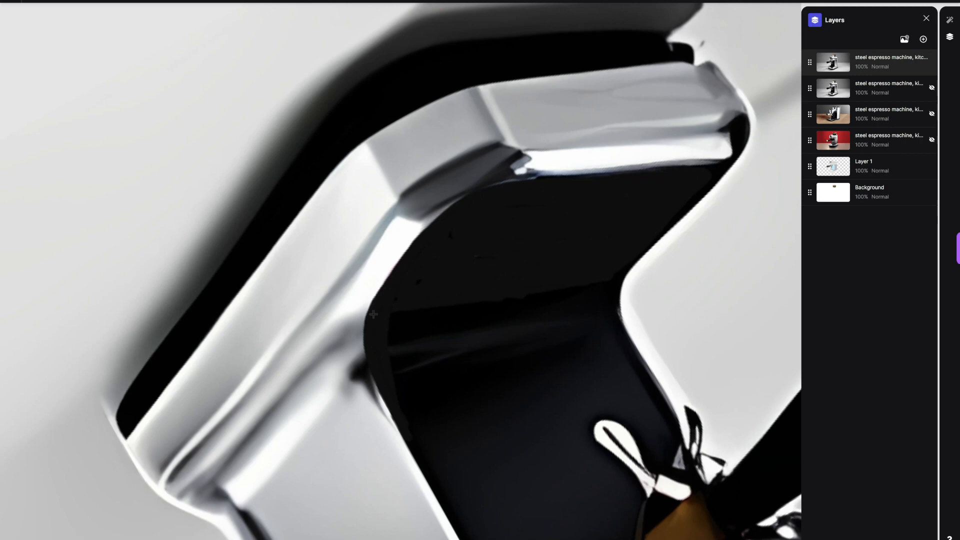
left_click_drag(394, 274, 387, 388)
scroll(387, 389, "down", 10)
scroll(387, 389, "up", 5)
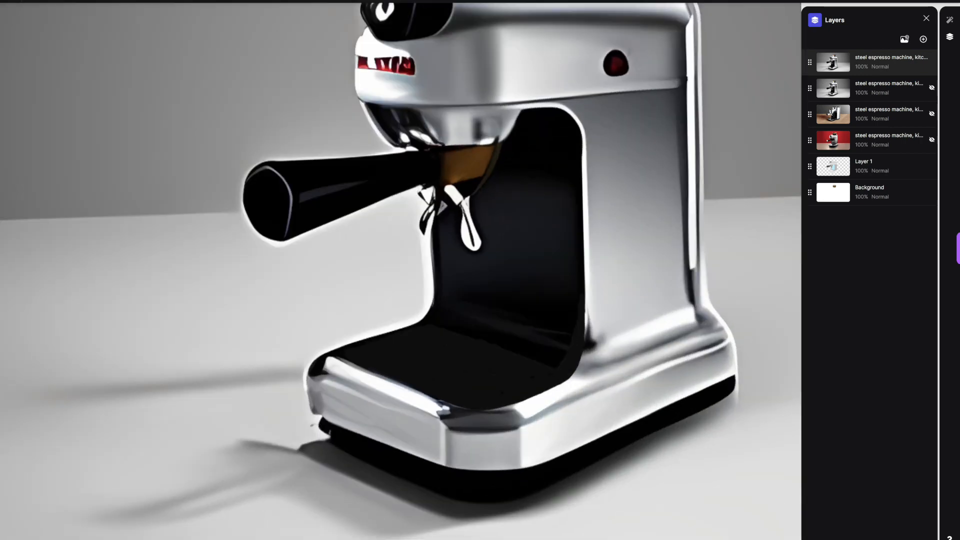
Step: Touch up the dark drip tray recess with a deeper black
scroll(400, 270, "down", 3)
left_click(32, 2)
left_click(32, 67)
left_click_drag(312, 306, 308, 283)
scroll(400, 271, "down", 5)
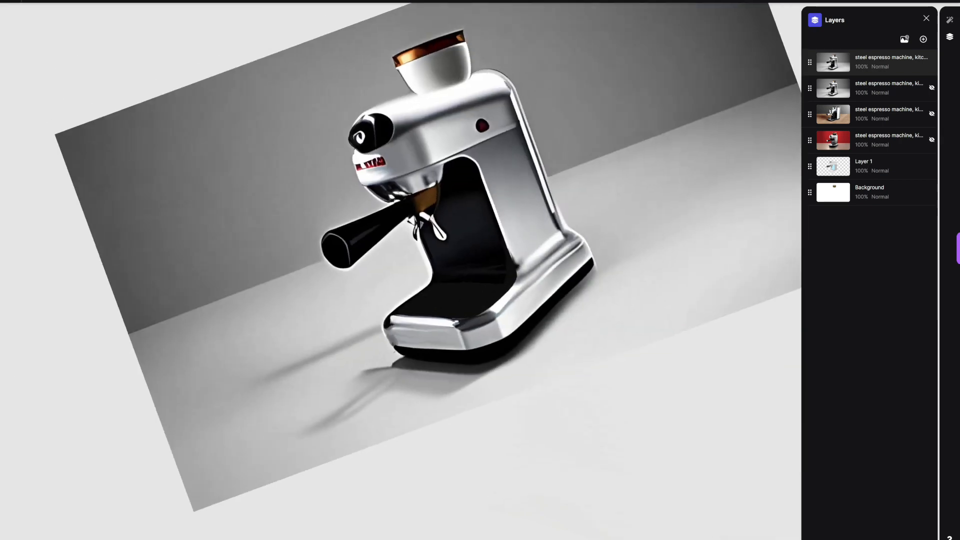
scroll(401, 270, "up", 4)
scroll(401, 271, "down", 2)
scroll(401, 270, "up", 2)
left_click(32, 1)
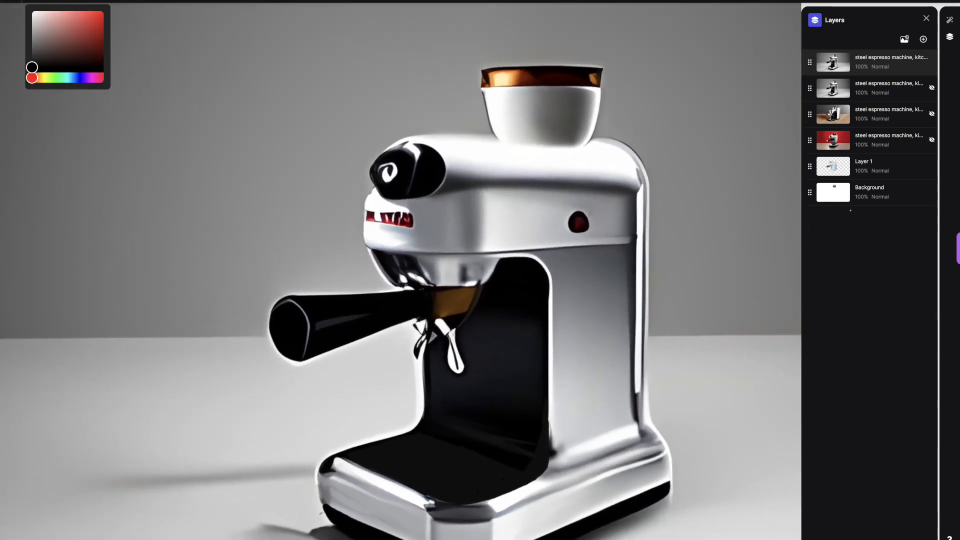
left_click_drag(485, 64, 602, 64)
left_click_drag(482, 65, 604, 65)
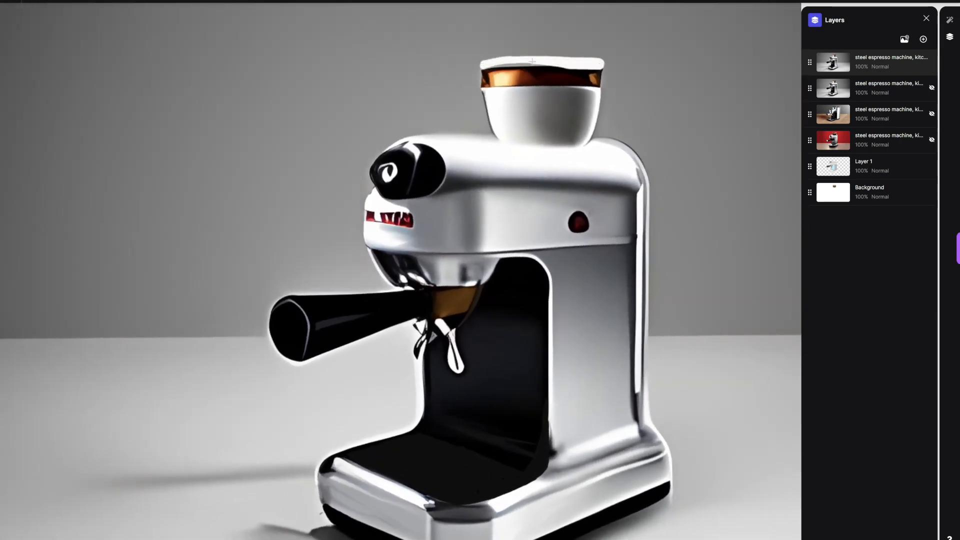
key("ctrl+z")
key("ctrl+z")
left_click(32, 2)
left_click(53, 1)
left_click_drag(487, 57, 598, 57)
key("ctrl+z")
Step: Adjust the brush size and paint a white rim across the top of the bean container plus white edges down both sides
left_click(53, 1)
left_click_drag(62, 48, 60, 48)
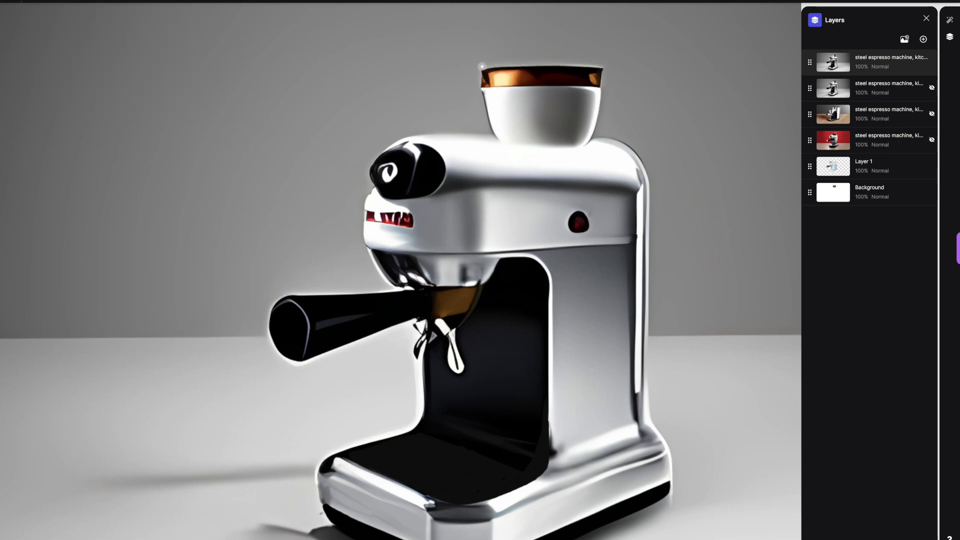
left_click_drag(482, 65, 604, 64)
left_click_drag(502, 137, 484, 95)
left_click_drag(583, 142, 600, 88)
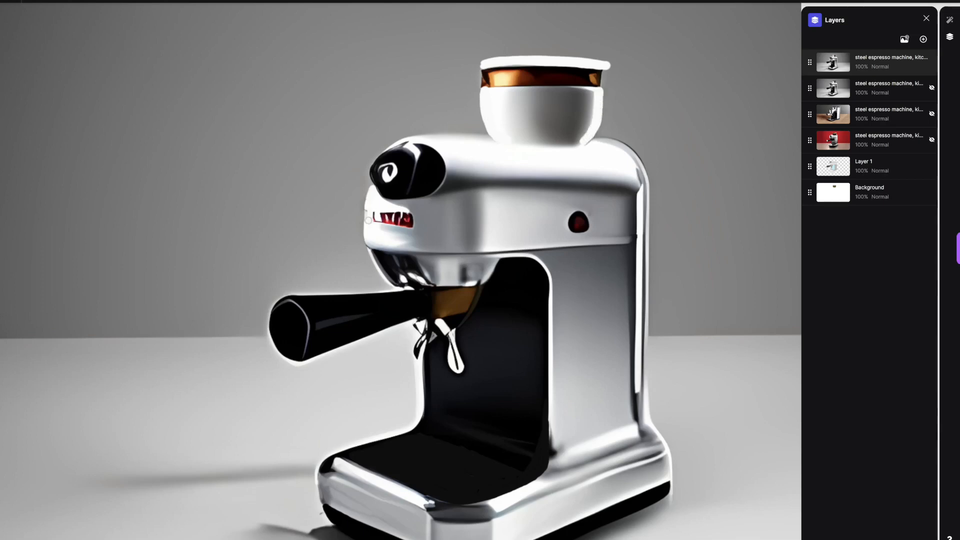
Step: Cover the red logo on the housing with white and the red side button with light grey
left_click_drag(368, 219, 404, 211)
left_click(31, 1)
left_click(32, 31)
left_click_drag(571, 220, 581, 218)
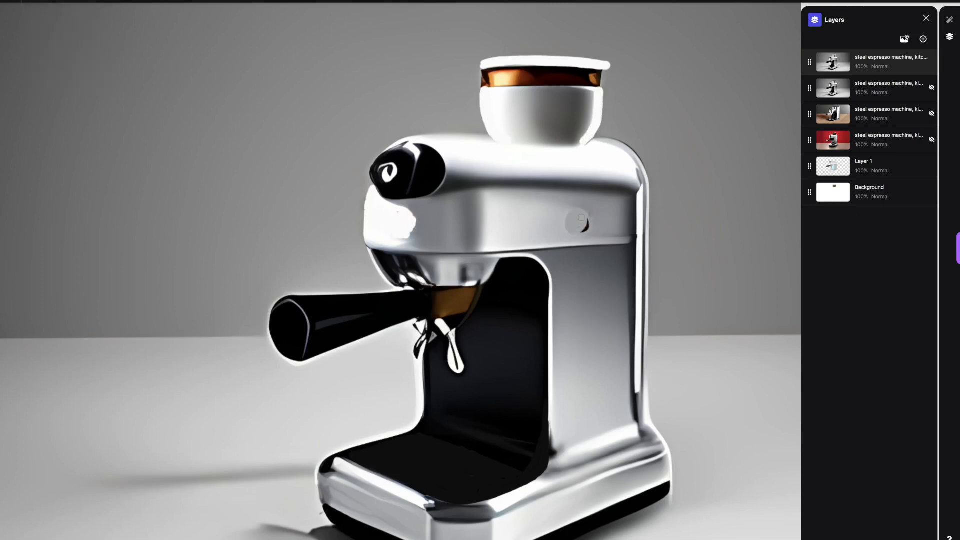
Step: Paint a flat medium grey circular face over the front of the black knob
left_click(32, 2)
left_click(32, 40)
mouse_move(395, 183)
left_mouse_down()
mouse_move(395, 162)
mouse_move(391, 179)
left_mouse_up()
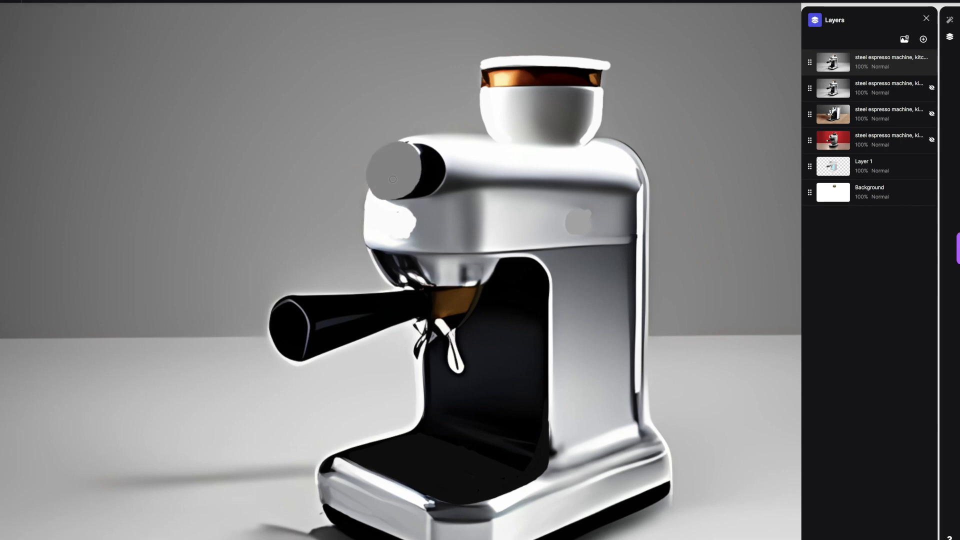
Step: Paint over the brown filter area between the handle and the machine body with light grey
left_click(32, 2)
left_click(32, 20)
mouse_move(417, 319)
left_mouse_down()
mouse_move(439, 321)
mouse_move(479, 289)
mouse_move(450, 322)
left_mouse_up()
scroll(464, 296, "down", 4)
scroll(463, 296, "up", 3)
Step: Generate four Refine/Iterate images at 55% influence, with "all white background" ending the espresso machine prompt, and select the fourth
left_click(949, 20)
left_click(857, 537)
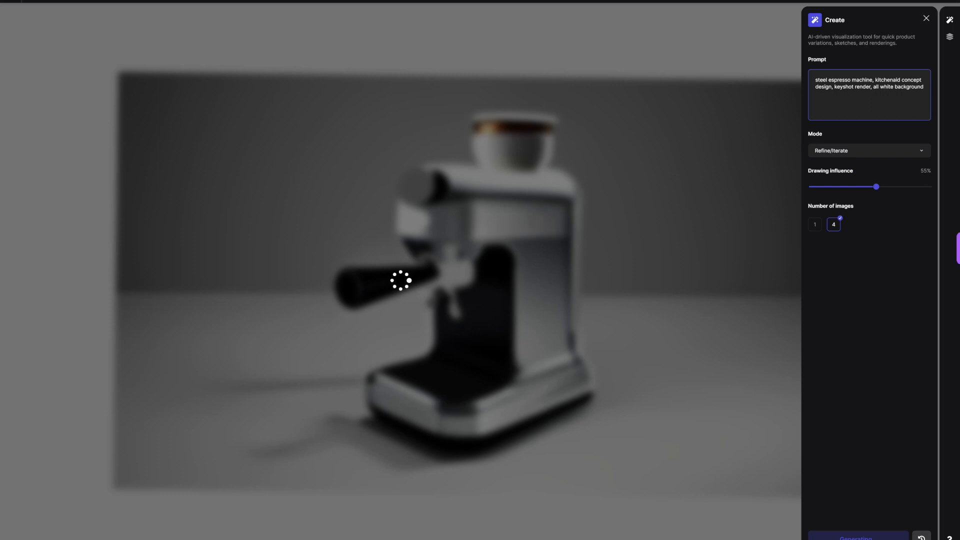
left_click(474, 514)
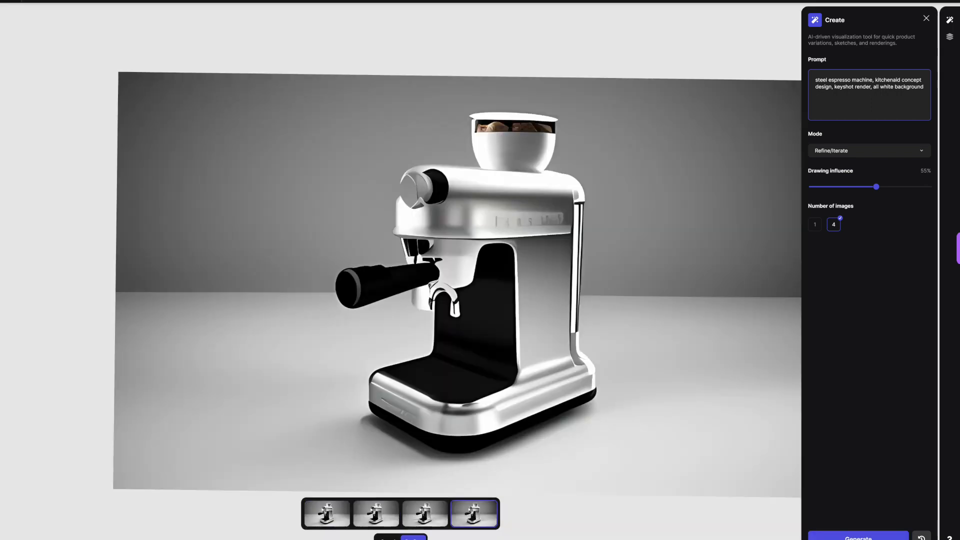
Step: Compare the four variations, keep the first as a new layer, and hide the previous render layer
left_click(426, 514)
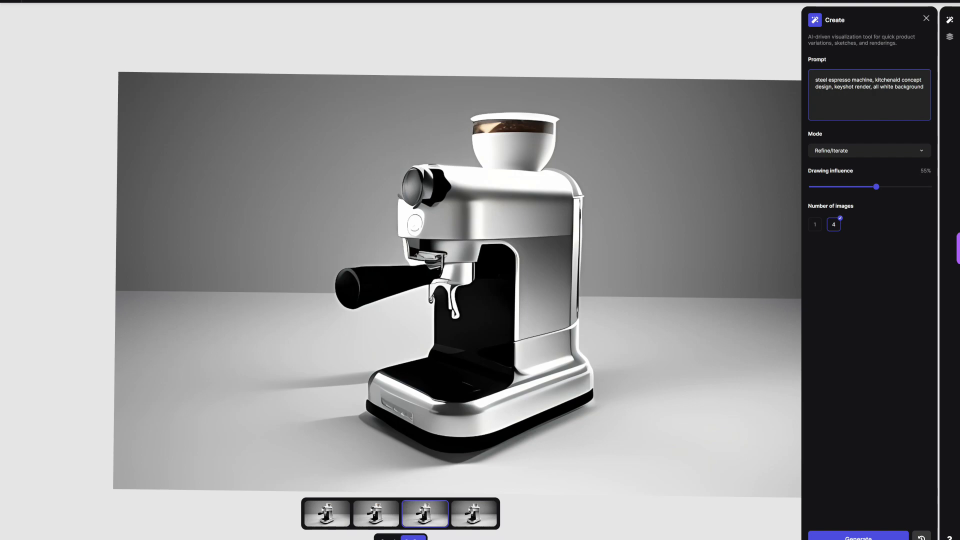
key("Left")
key("Left")
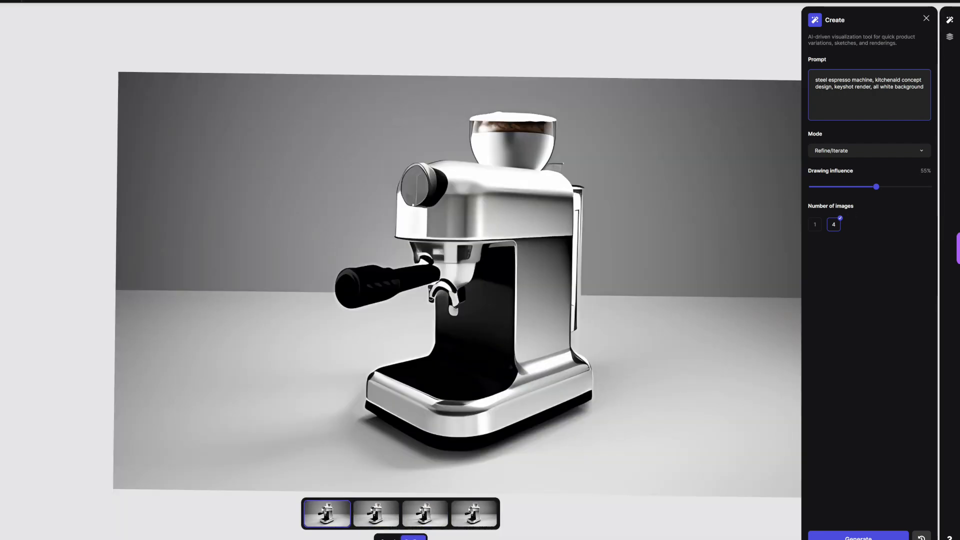
left_click(414, 538)
left_click(913, 62)
left_click(932, 88)
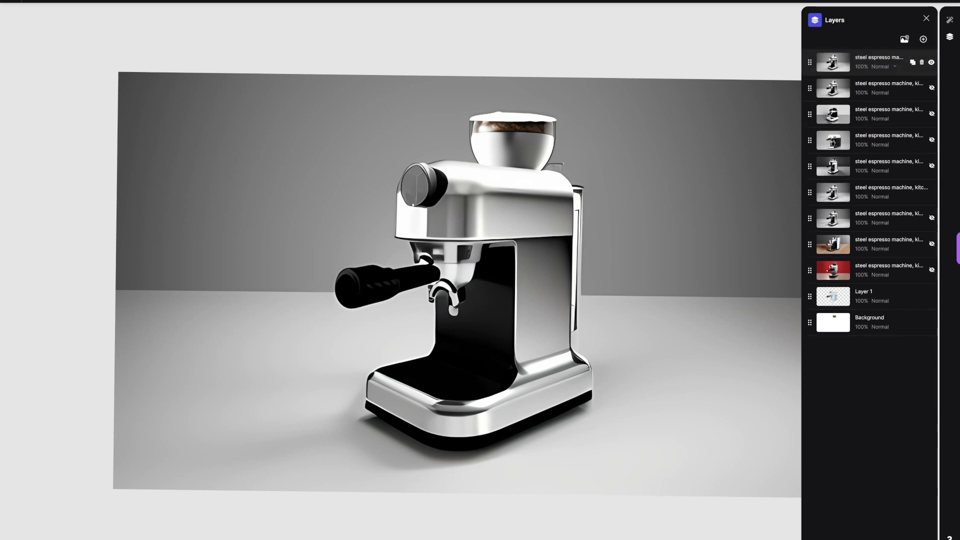
Step: Draw 5 px black outlines along the rear water tank and the housing's lower edge
key("b")
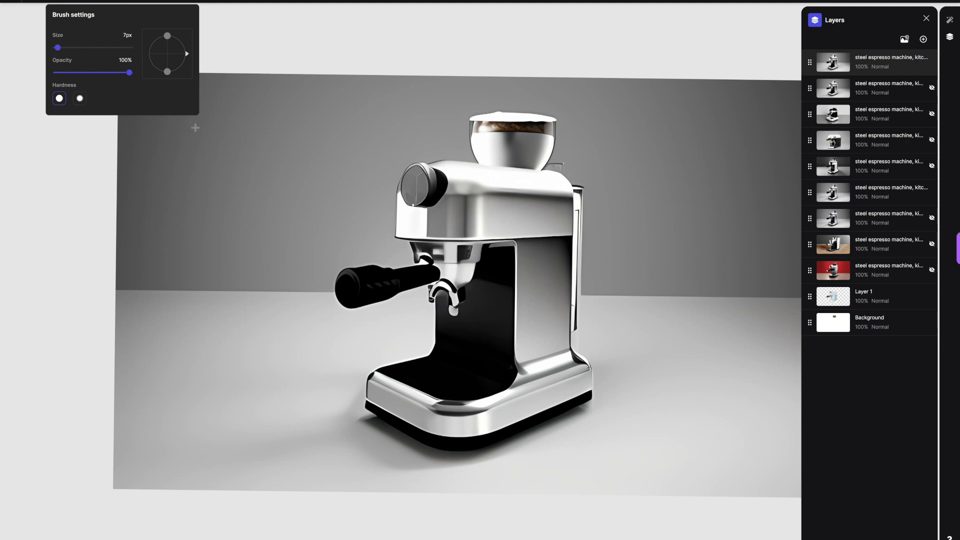
left_click(33, 2)
left_click(32, 68)
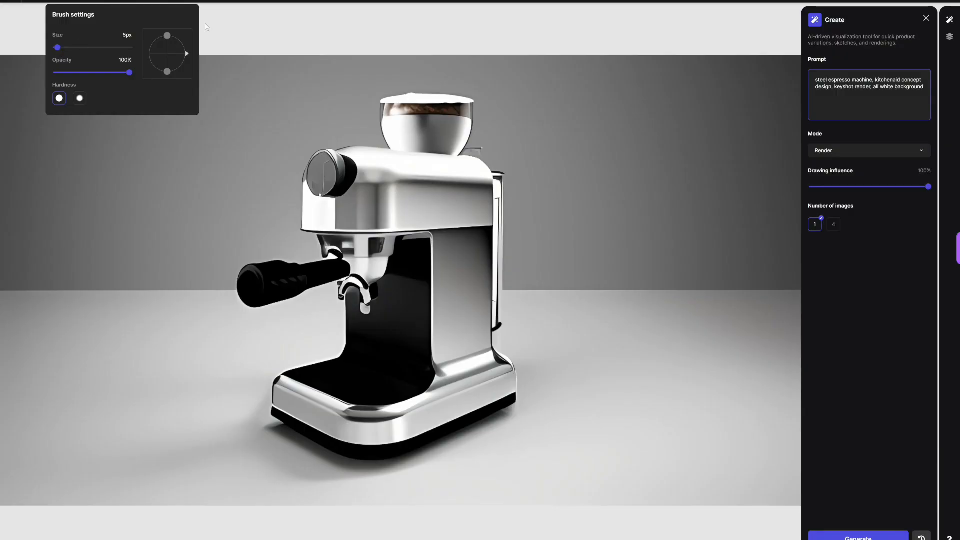
scroll(206, 28, "up", 5)
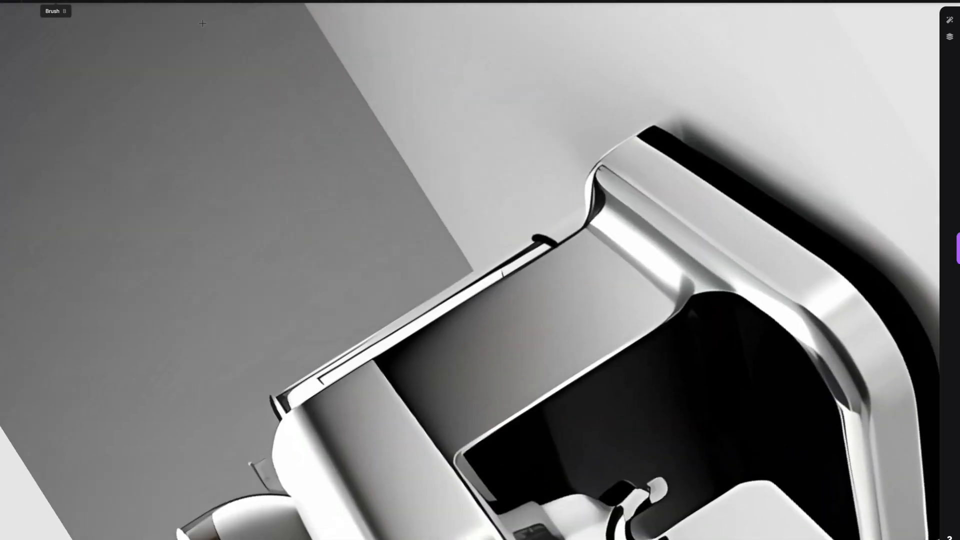
left_click_drag(277, 389, 466, 274)
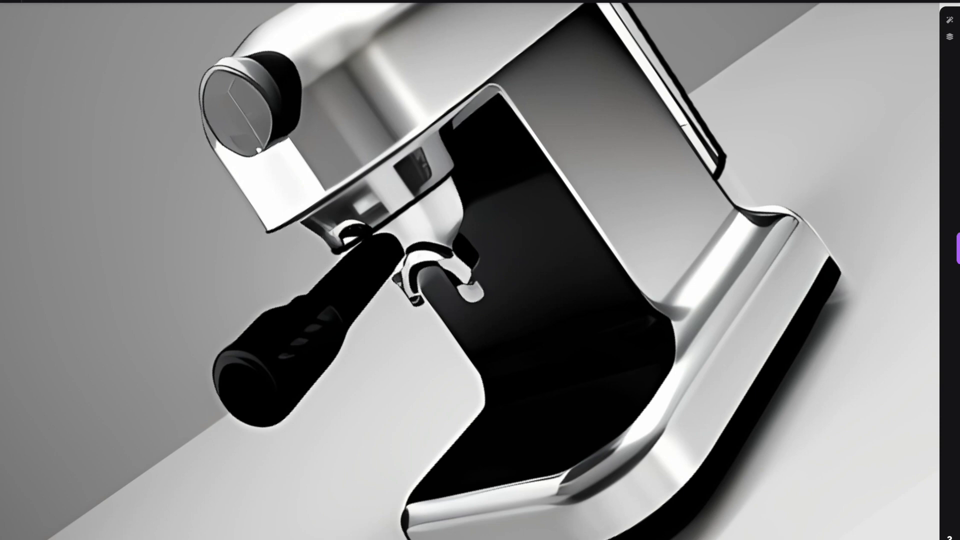
Step: Trim the underside of the handle's neck with light grey shades matching the background
left_click(123, 1)
left_click(67, 1)
left_click_drag(32, 68, 32, 21)
left_click(146, 1)
left_click_drag(346, 332, 376, 290)
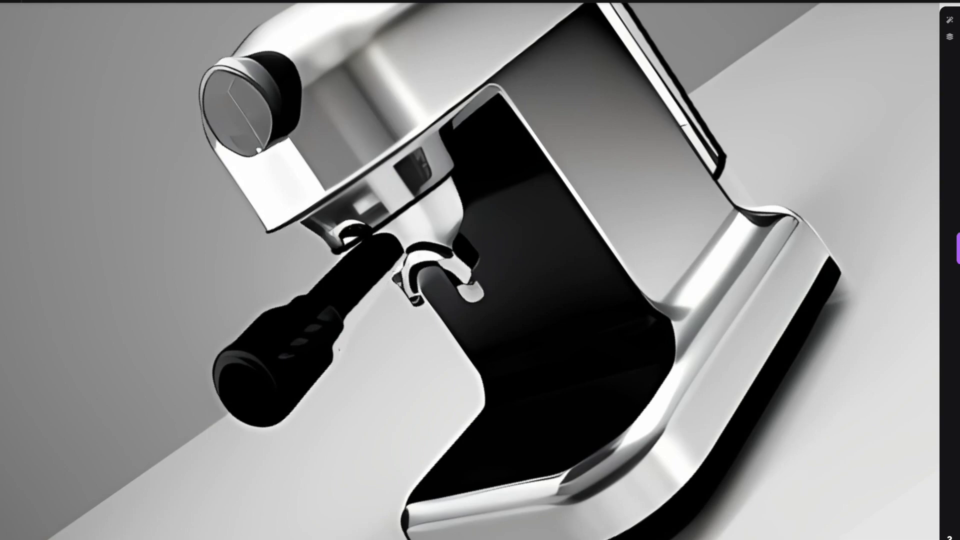
left_click(123, 1)
left_click(67, 2)
left_click_drag(32, 39, 32, 45)
left_click_drag(396, 273, 410, 249)
left_click(67, 1)
left_click_drag(32, 45, 32, 62)
left_click_drag(399, 271, 413, 246)
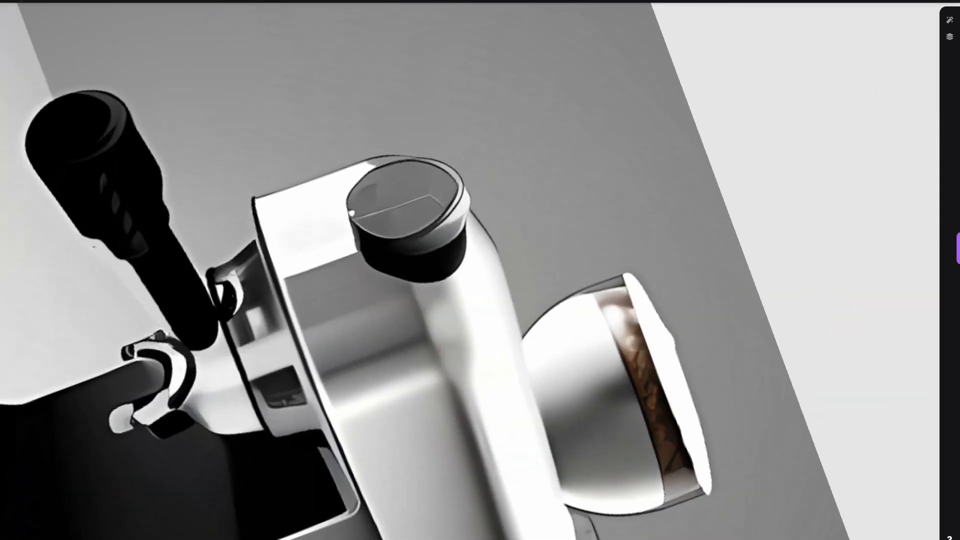
Step: Outline the knob, the housing front and the bean hopper in black with a 5 px brush
left_click(67, 1)
left_click(123, 2)
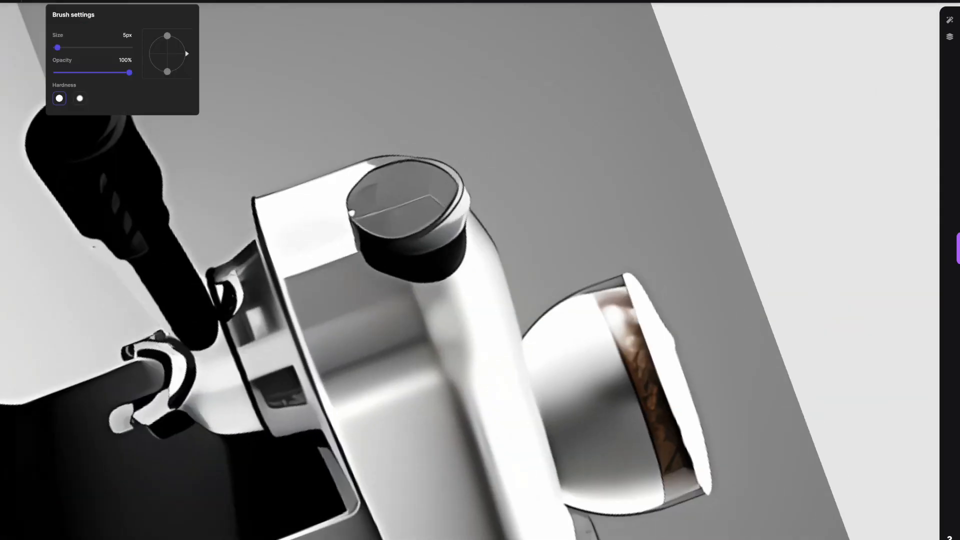
left_click_drag(466, 187, 465, 232)
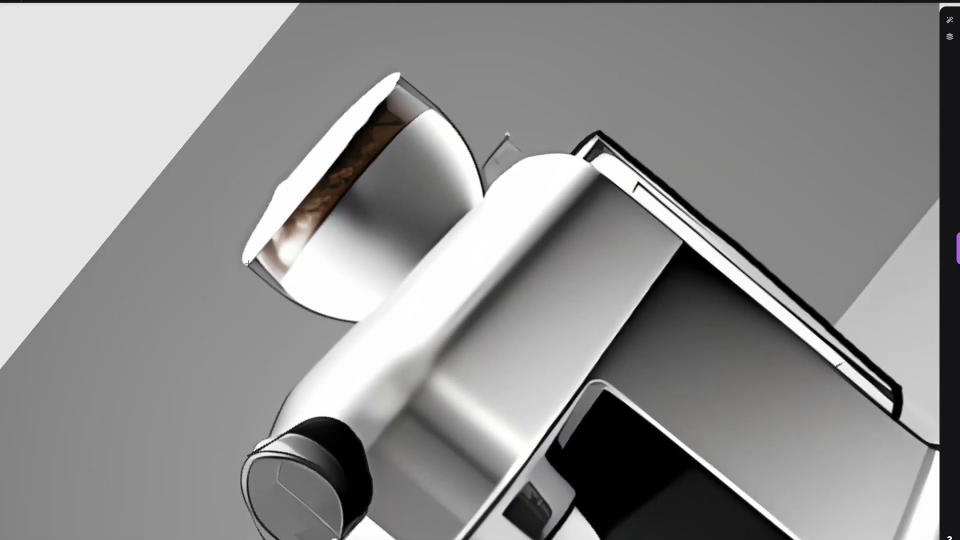
mouse_move(248, 264)
left_mouse_down()
mouse_move(346, 124)
mouse_move(247, 258)
mouse_move(282, 182)
mouse_move(401, 74)
left_mouse_up()
scroll(490, 159, "down", 10)
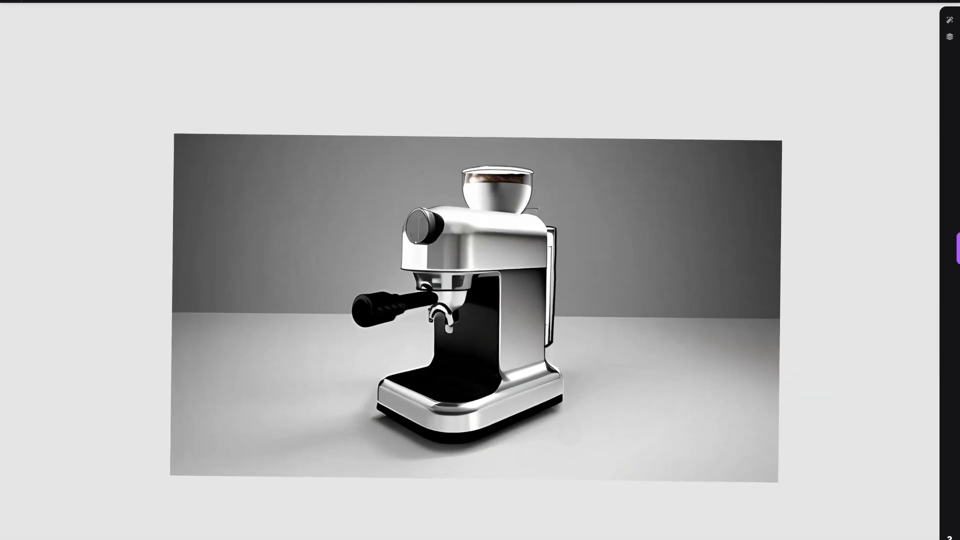
Step: Generate four Refine/Iterate images at 70% drawing influence, compare them, and keep one as a new layer
scroll(470, 280, "up", 3)
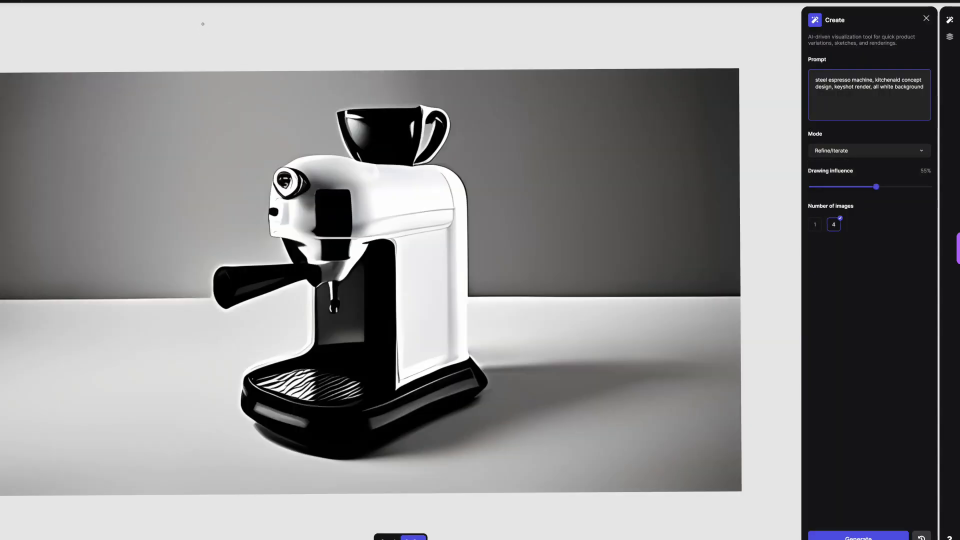
left_click(858, 538)
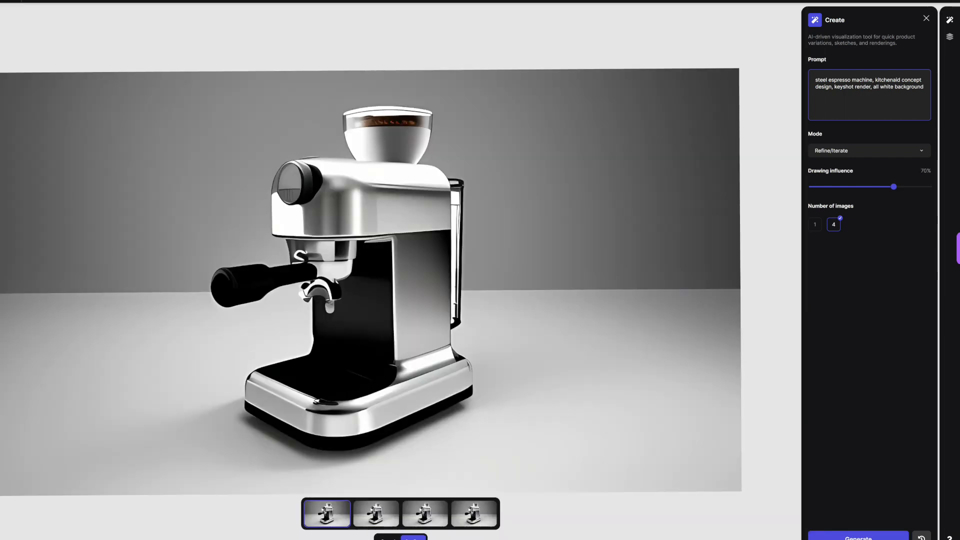
left_click(475, 514)
left_click(425, 514)
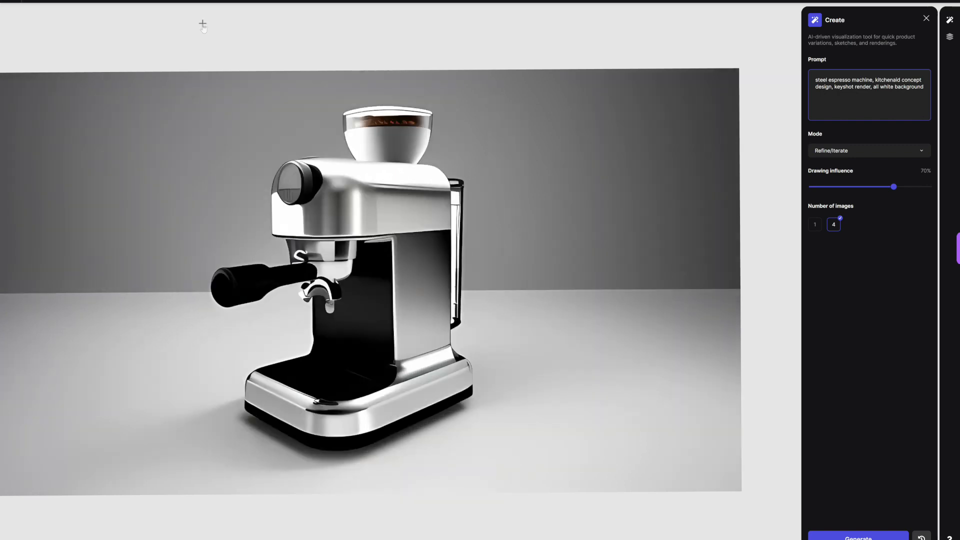
key("l")
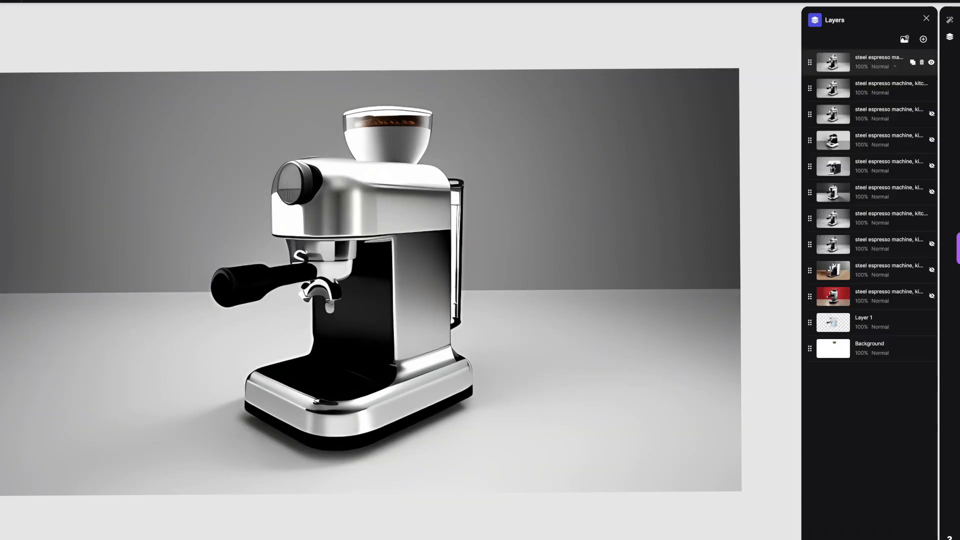
Step: Paint black over the light drip spout hanging below the portafilter
scroll(455, 351, "up", 5)
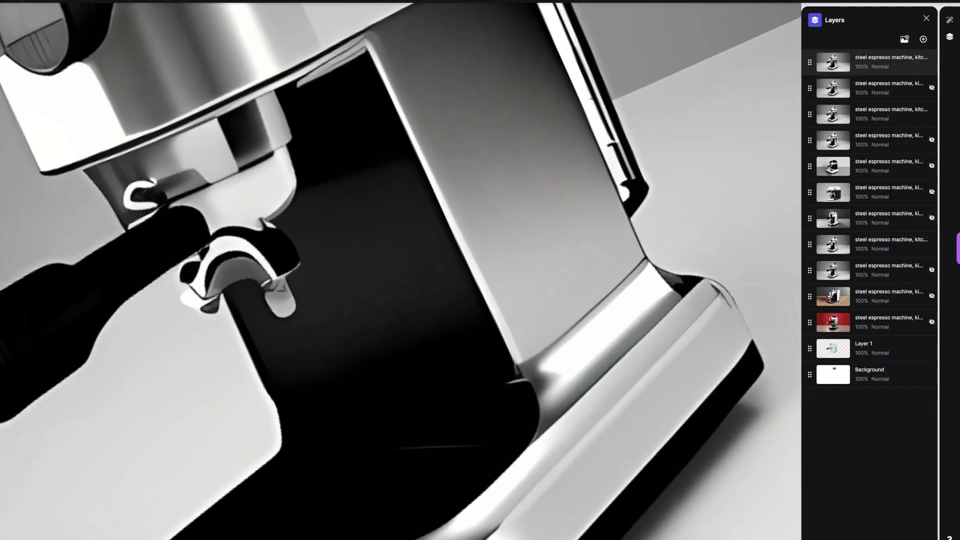
left_click(54, 1)
left_click(34, 1)
left_click_drag(32, 62, 32, 66)
mouse_move(263, 291)
left_mouse_down()
mouse_move(290, 284)
mouse_move(274, 312)
left_mouse_up()
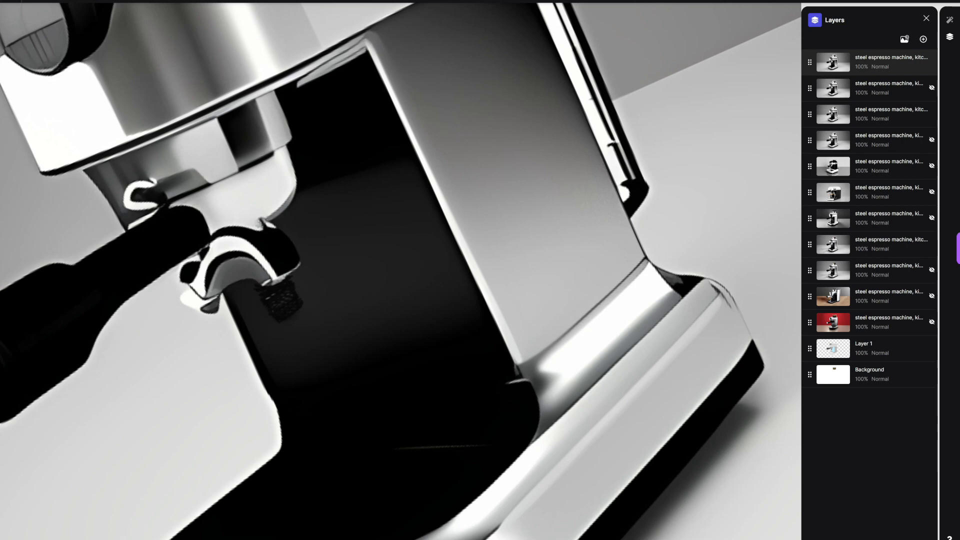
Step: Try to draw a black curve along the housing's top edge from the knob past the bean hopper
scroll(400, 271, "down", 5)
scroll(401, 270, "up", 4)
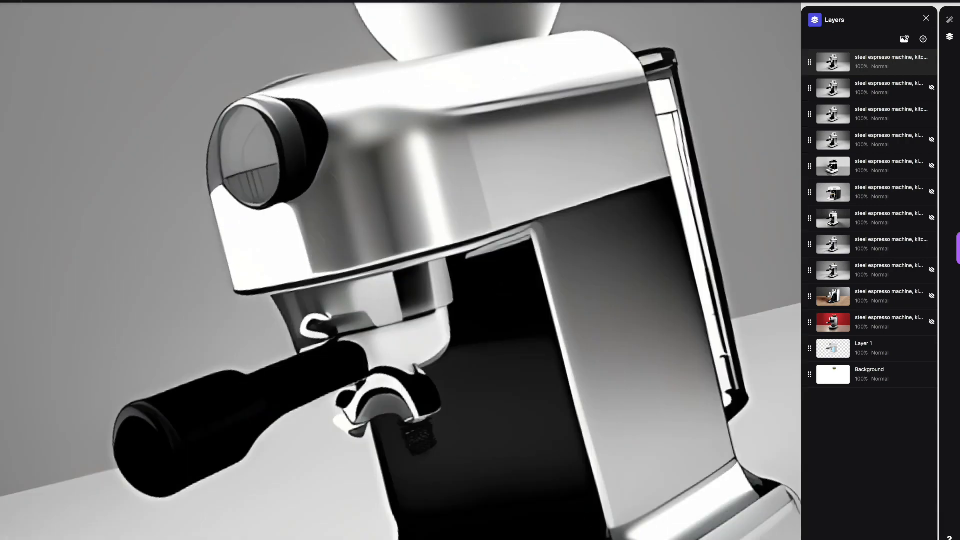
scroll(400, 270, "down", 4)
scroll(400, 270, "up", 5)
mouse_move(96, 377)
left_mouse_down()
mouse_move(139, 308)
mouse_move(315, 118)
left_mouse_up()
key("ctrl+z")
left_click_drag(401, 270, 374, 282)
mouse_move(157, 275)
left_mouse_down()
mouse_move(217, 223)
mouse_move(277, 141)
left_mouse_up()
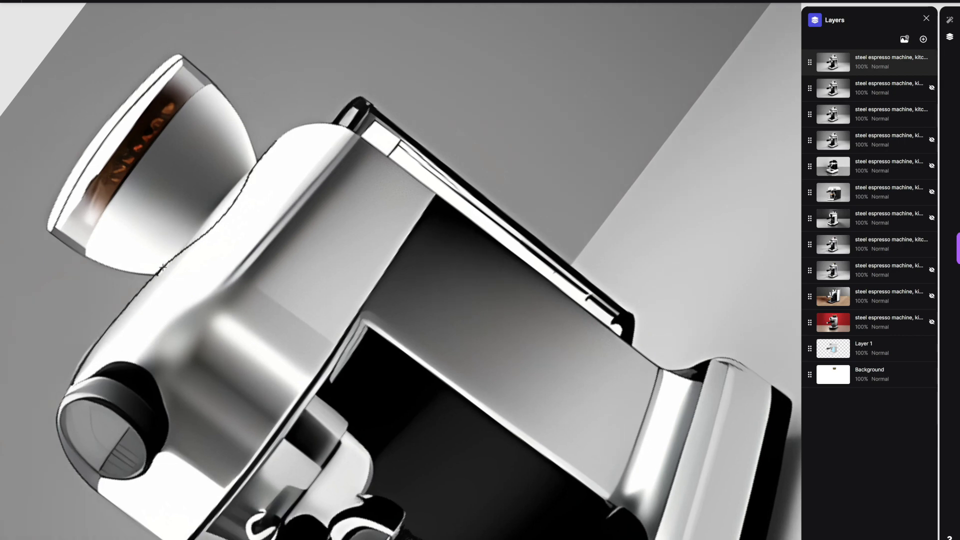
key("ctrl+z")
Step: Draw a smooth black outline along the housing's top edge from the knob to beneath the bean hopper
scroll(340, 205, "down", 5)
scroll(350, 215, "up", 5)
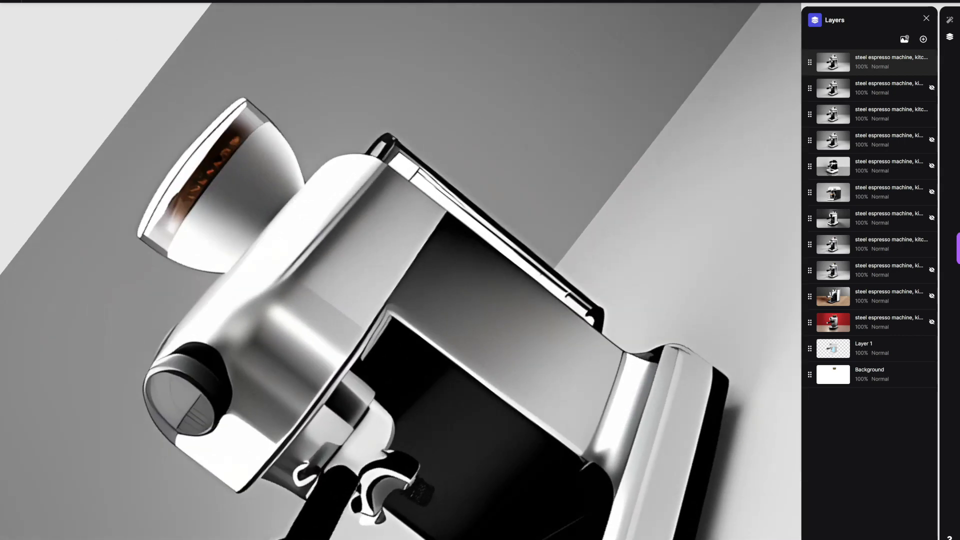
left_click_drag(153, 361, 245, 252)
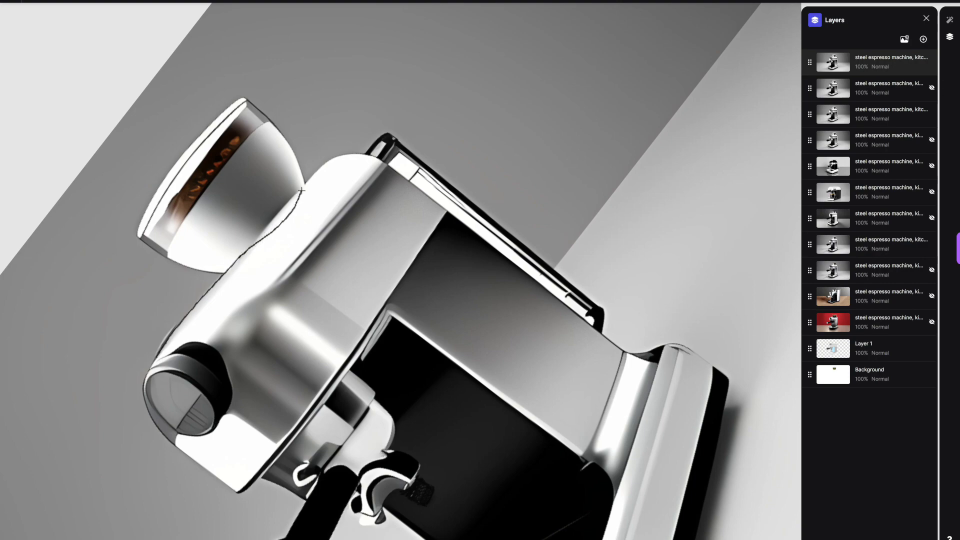
scroll(377, 280, "down", 5)
scroll(380, 250, "up", 5)
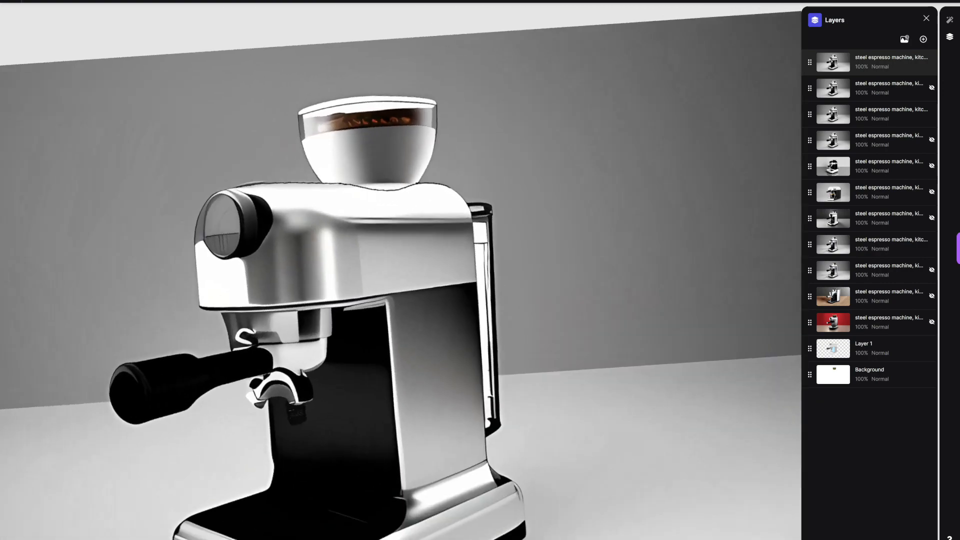
Step: Paint a grey base under the bean hopper where it meets the housing, using a 10 px brush
left_click(33, 51)
left_click(122, 2)
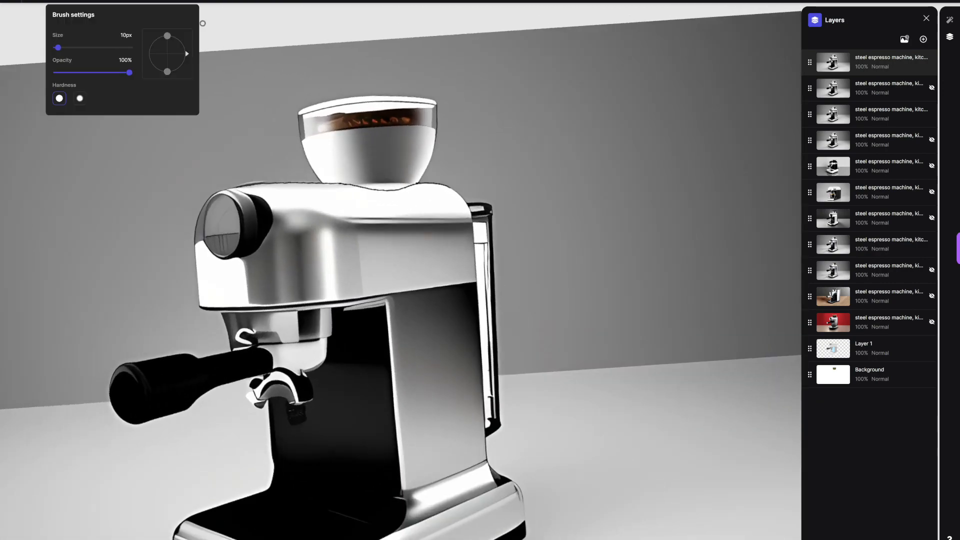
scroll(380, 250, "up", 5)
left_click(67, 2)
left_click(33, 39)
mouse_move(343, 195)
left_mouse_down()
mouse_move(347, 209)
mouse_move(339, 143)
mouse_move(341, 197)
mouse_move(336, 183)
mouse_move(340, 132)
left_mouse_up()
left_click(67, 2)
key("ctrl+z")
scroll(380, 225, "down", 5)
Step: Fill the long rear water tank window with pale blue using an enlarged brush
left_click(68, 2)
left_click_drag(63, 78, 67, 78)
left_click_drag(39, 25, 40, 11)
left_click(122, 1)
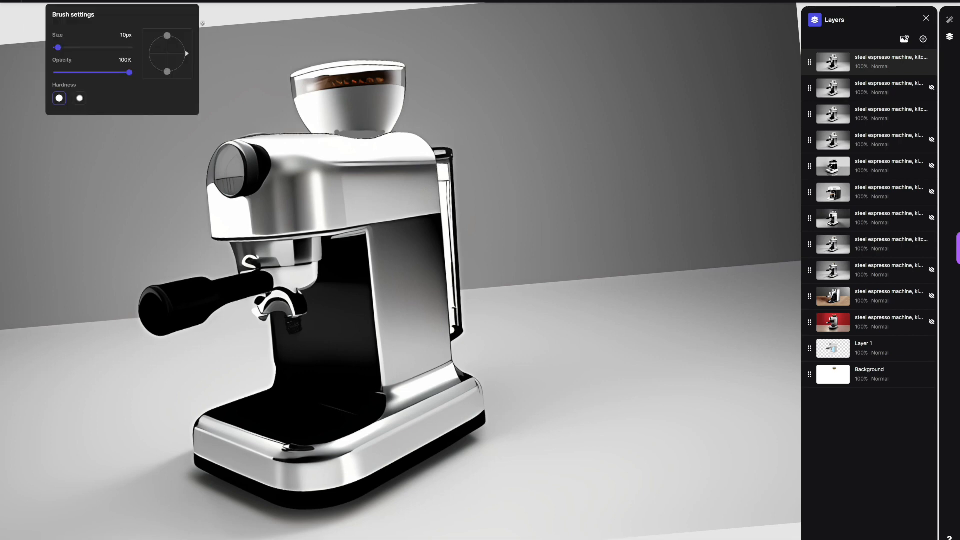
left_click_drag(64, 48, 91, 48)
left_click_drag(443, 171, 455, 328)
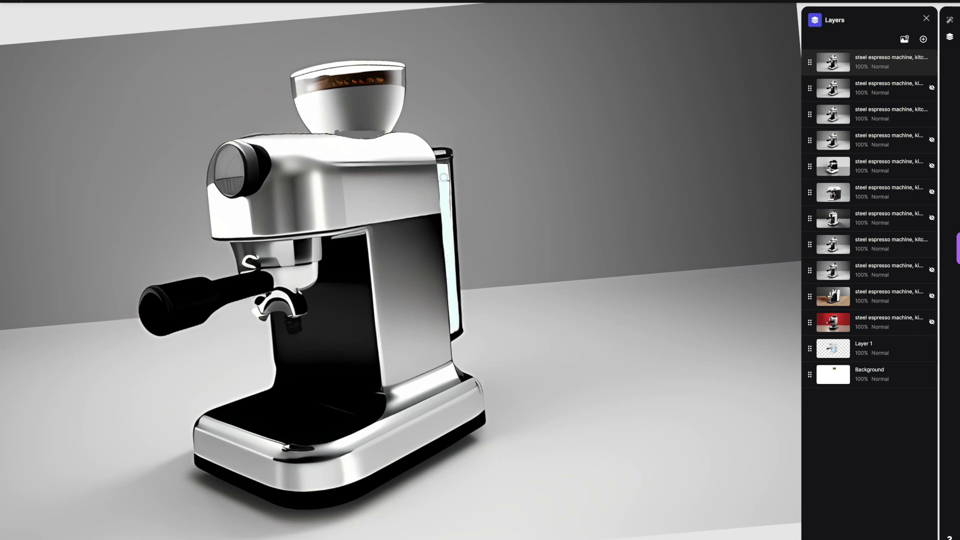
Step: Generate four Refine/Iterate images at 80% drawing influence from the corrected painting
left_click(859, 538)
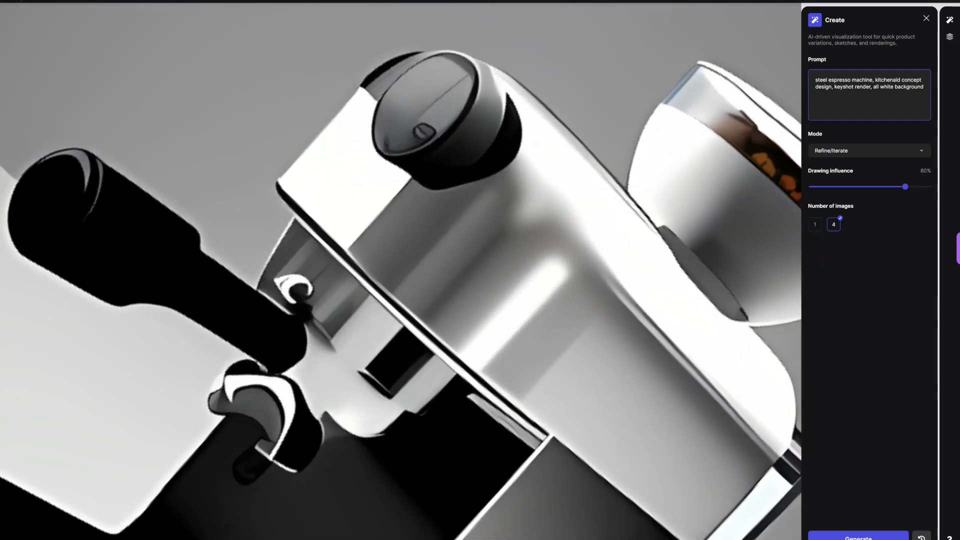
Step: Outline the housing's front edge and the top curve behind the knob in black with a 2 px brush
key("b")
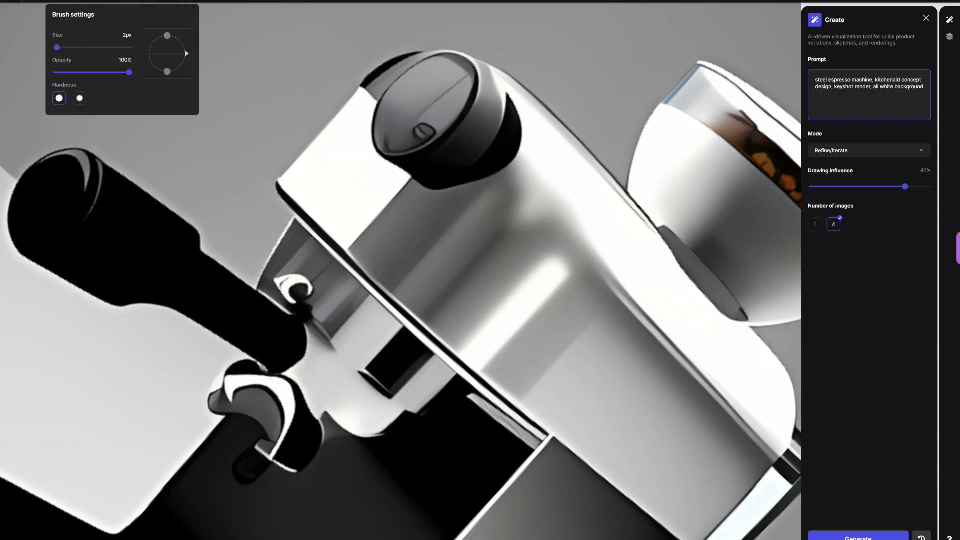
left_click(33, 1)
left_click_drag(283, 175, 367, 86)
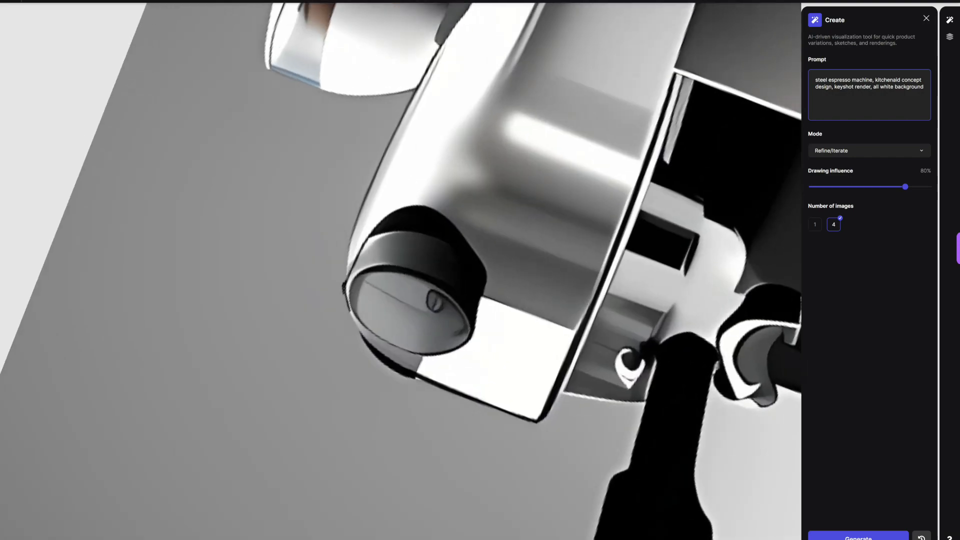
scroll(400, 271, "down", 5)
scroll(400, 270, "up", 5)
left_click_drag(433, 169, 470, 131)
scroll(400, 270, "down", 5)
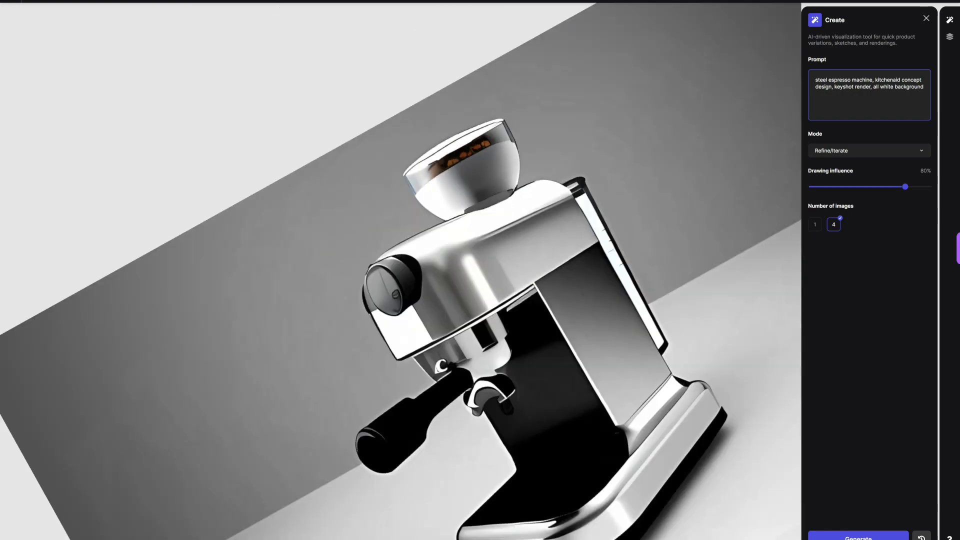
Step: Outline the drip tray's inner edge and the rear corner of the base in black
scroll(400, 271, "up", 5)
scroll(400, 270, "up", 4)
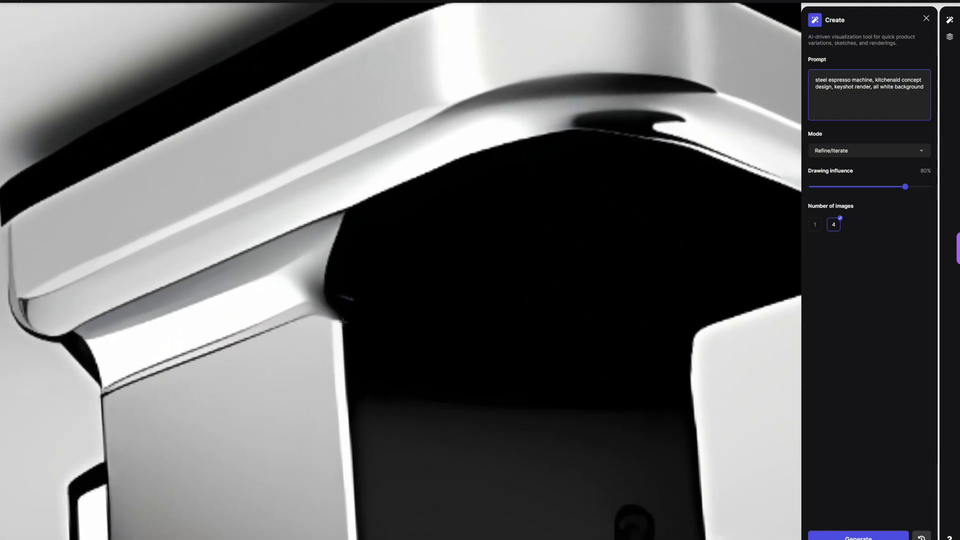
left_click_drag(361, 224, 386, 190)
scroll(400, 270, "down", 3)
scroll(401, 270, "up", 3)
left_click_drag(89, 190, 87, 290)
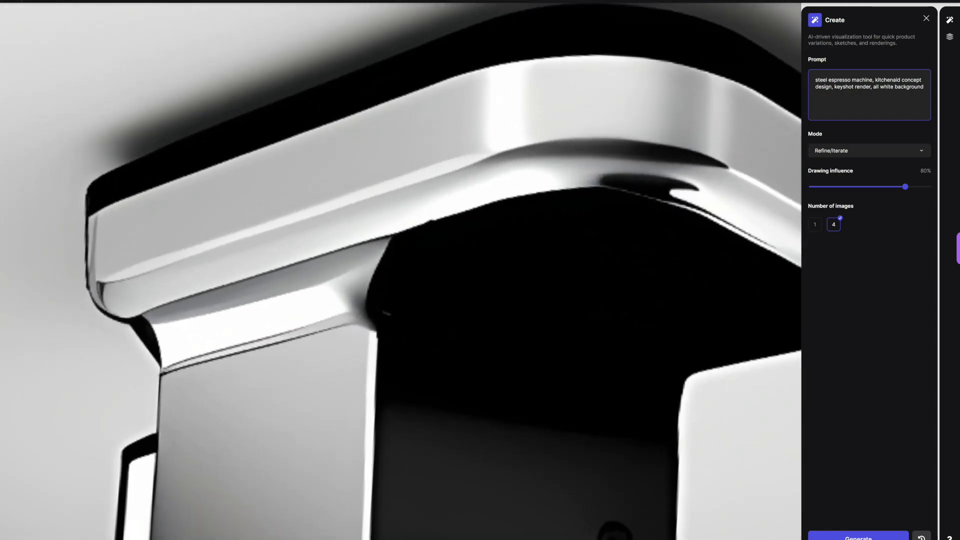
Step: Try to draw black tick marks around the upper part of the knob's face
scroll(401, 271, "down", 8)
scroll(400, 271, "up", 6)
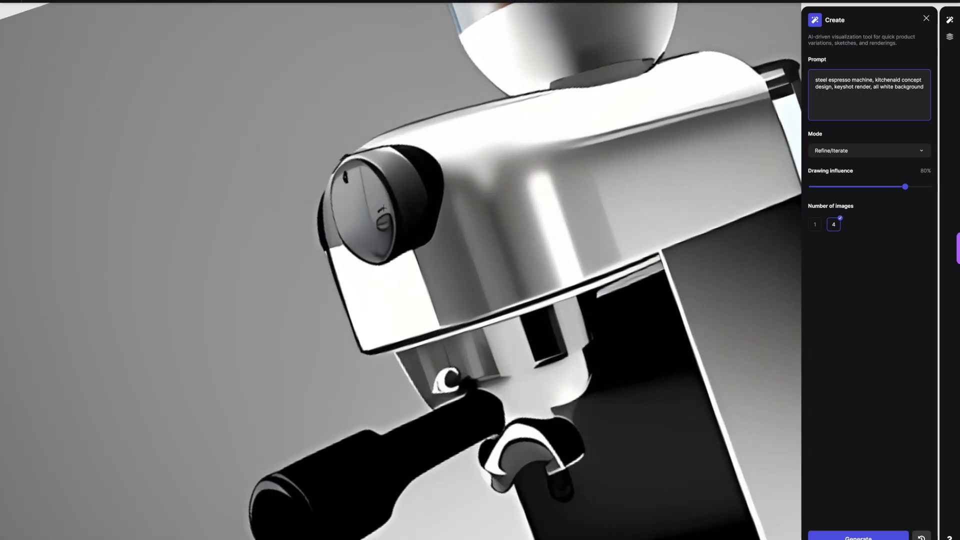
left_click_drag(364, 179, 359, 189)
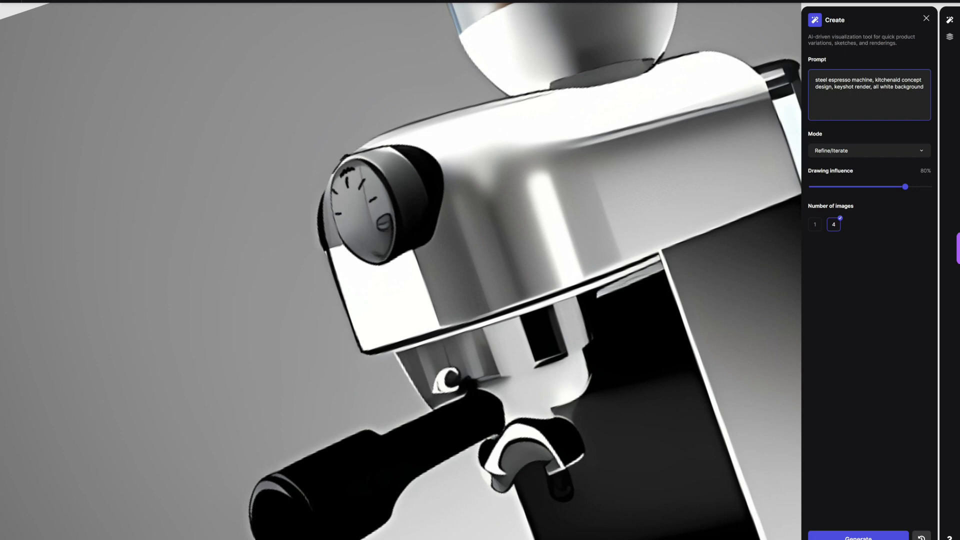
left_click_drag(349, 196, 348, 194)
key("ctrl+z")
Step: Draw a black inner ring on the knob's face with short tick marks along its upper rim
scroll(495, 182, "down", 6)
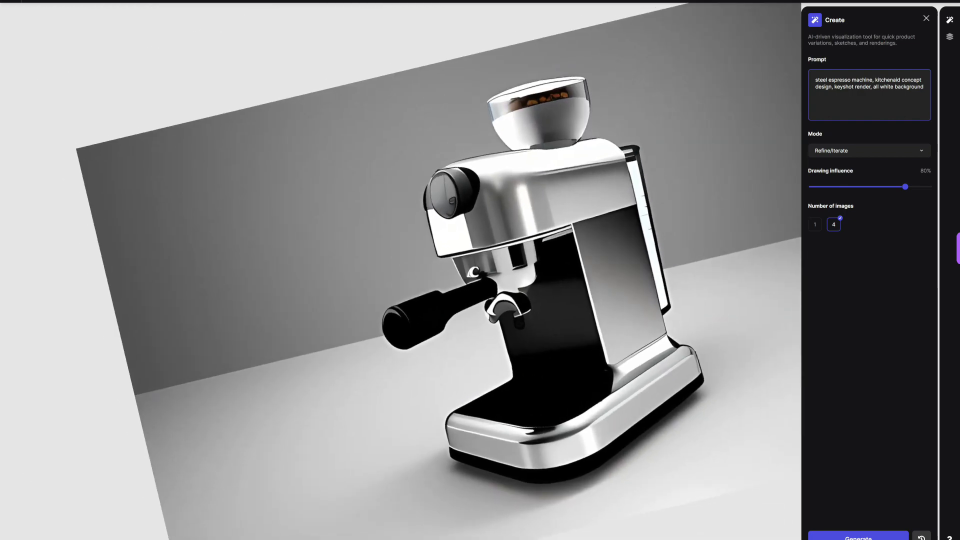
scroll(505, 192, "up", 6)
mouse_move(326, 206)
left_mouse_down()
mouse_move(372, 256)
mouse_move(327, 198)
left_mouse_up()
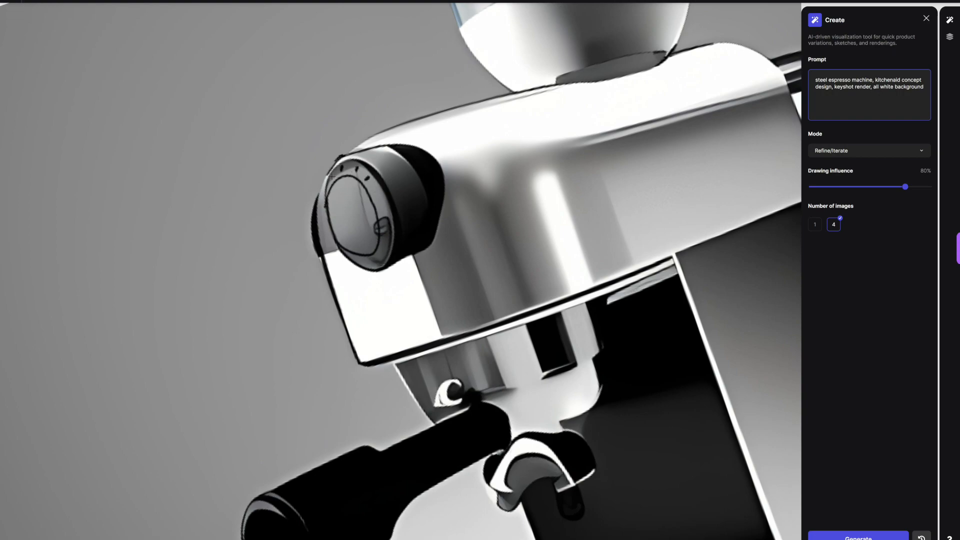
scroll(550, 240, "down", 6)
scroll(550, 280, "up", 6)
scroll(400, 225, "up", 1)
Step: Inspect the knob, the bean hopper and the whole machine at different zooms and rotations, with the layer list open
left_click_drag(355, 295, 429, 206)
left_click_drag(339, 236, 345, 222)
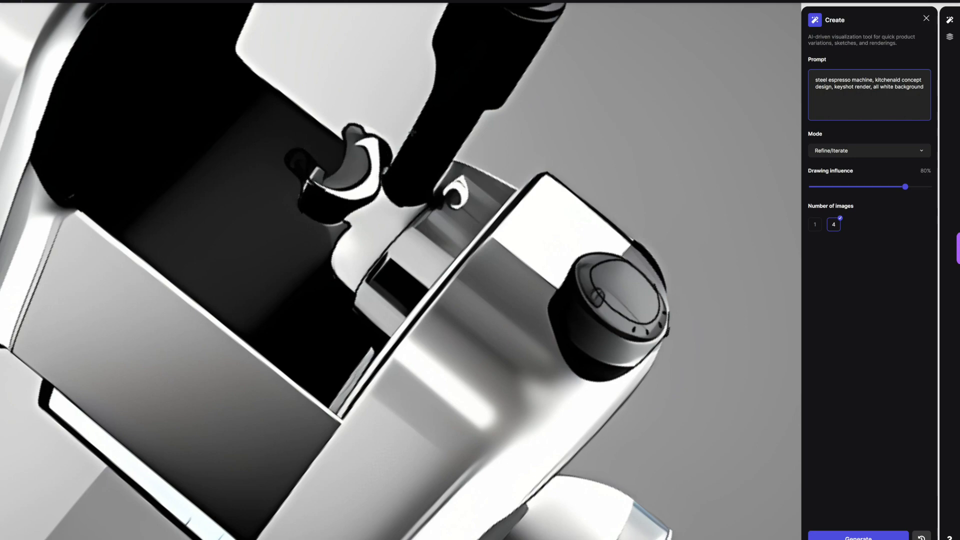
left_click_drag(393, 204, 425, 204)
scroll(458, 201, "down", 1)
left_click_drag(455, 315, 475, 247)
scroll(500, 300, "down", 6)
scroll(425, 280, "up", 6)
scroll(426, 280, "down", 4)
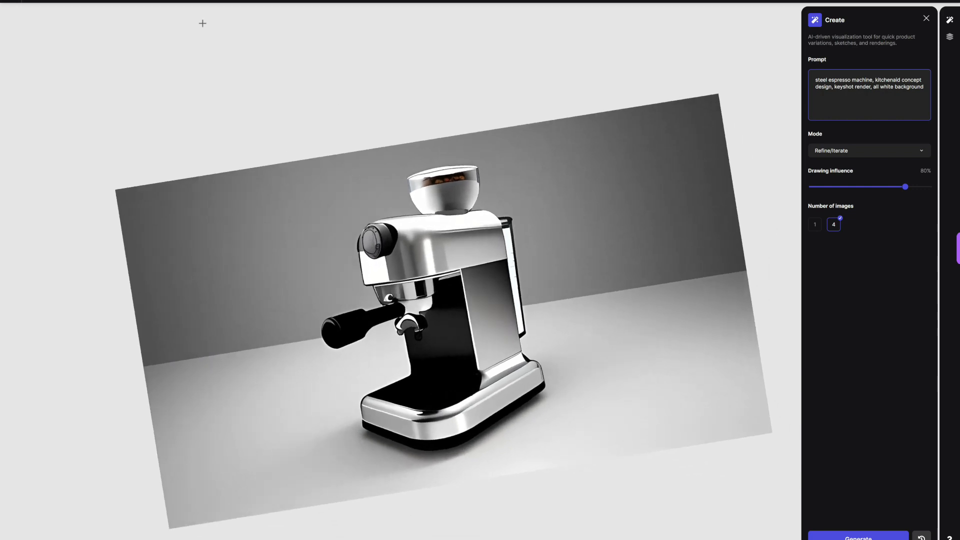
left_click(950, 37)
scroll(426, 225, "up", 8)
mouse_move(270, 251)
left_mouse_down()
mouse_move(293, 165)
mouse_move(344, 106)
left_mouse_up()
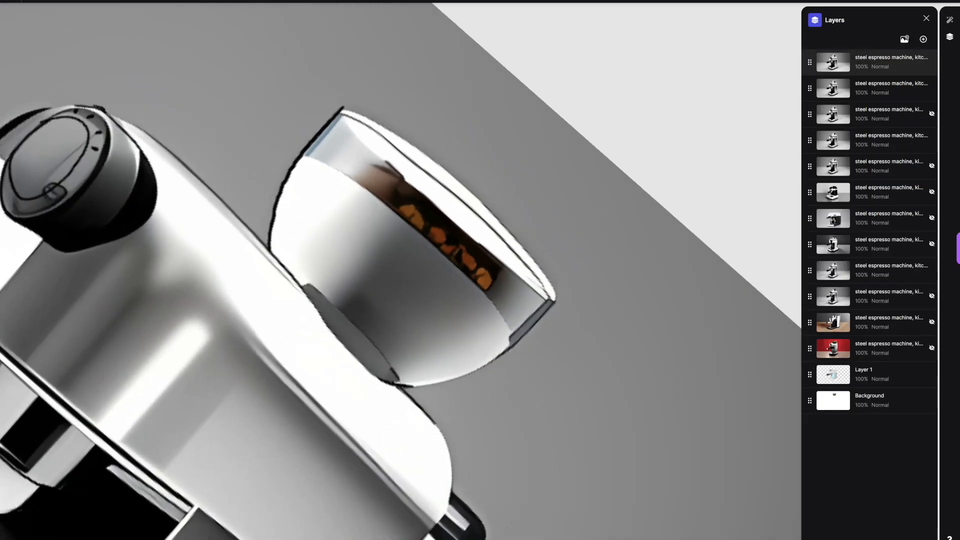
scroll(401, 271, "down", 6)
scroll(400, 270, "up", 6)
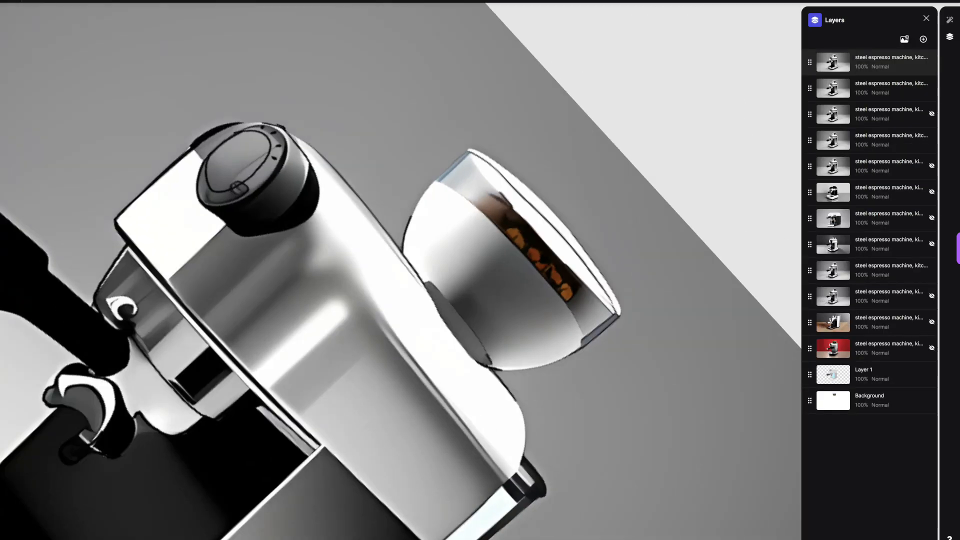
scroll(400, 270, "down", 4)
left_click_drag(472, 296, 466, 265)
scroll(400, 270, "down", 6)
scroll(401, 270, "up", 2)
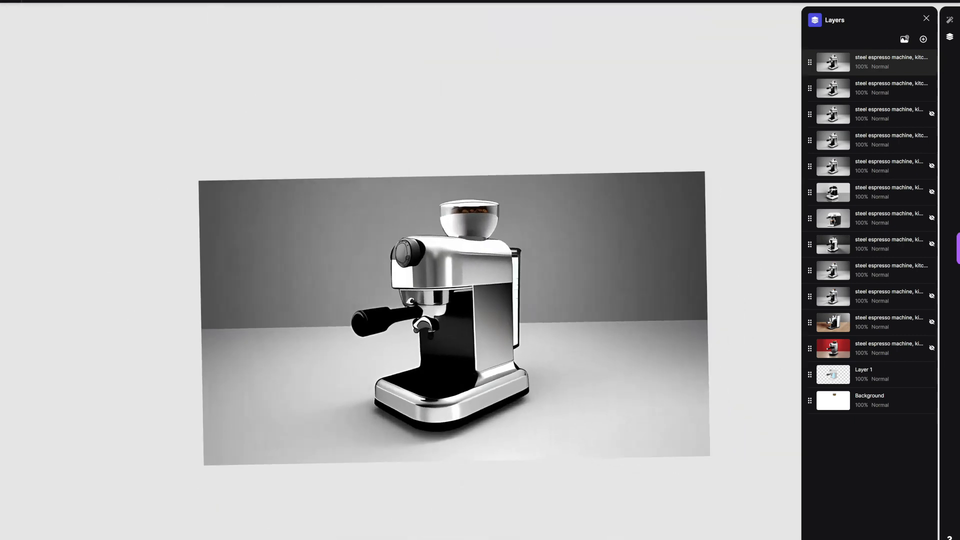
Step: Hide all four visible render layers above the original painted sketch
left_click(932, 62)
left_click(932, 88)
left_click(932, 140)
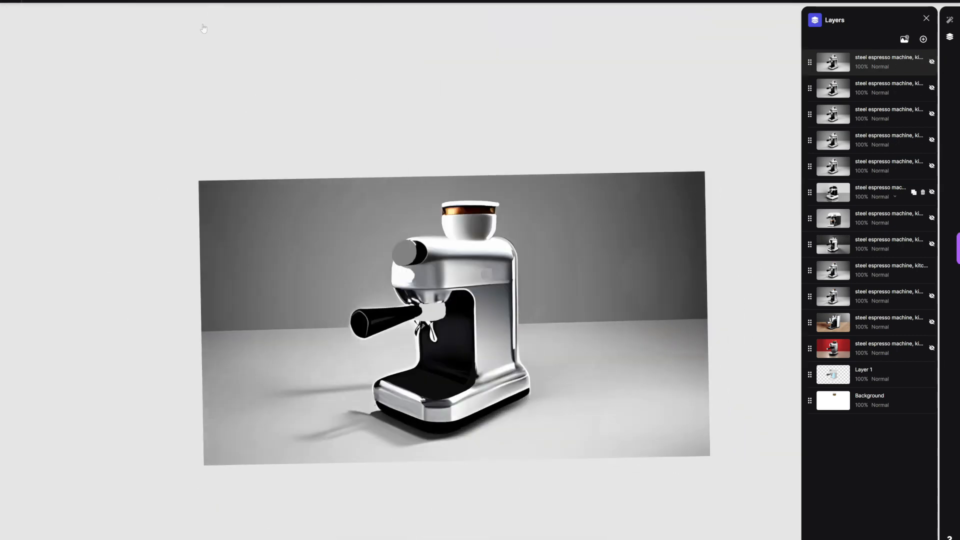
left_click(932, 270)
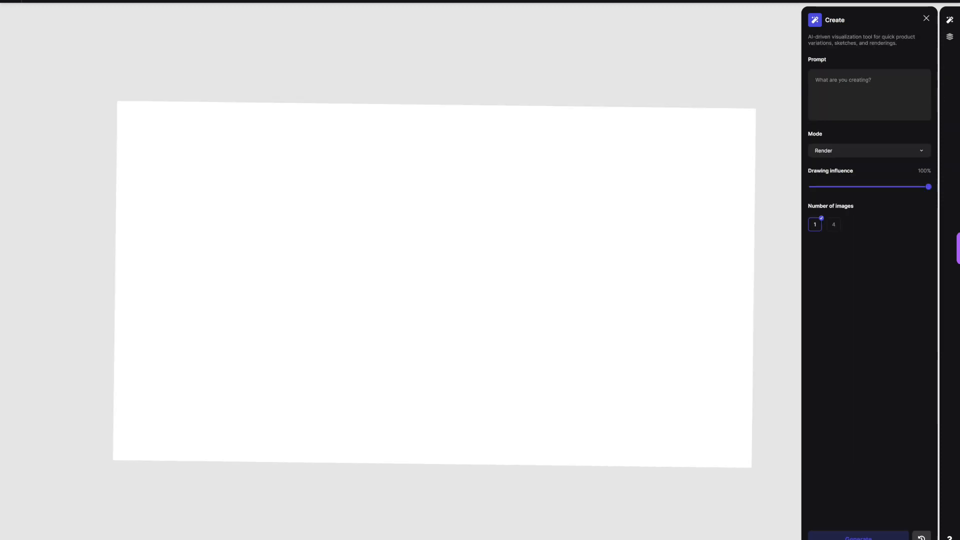
Step: Paint a light grey, tall rounded body on a blank canvas with a 63 px brush
left_click(68, 2)
left_click_drag(32, 66, 32, 24)
left_click(122, 2)
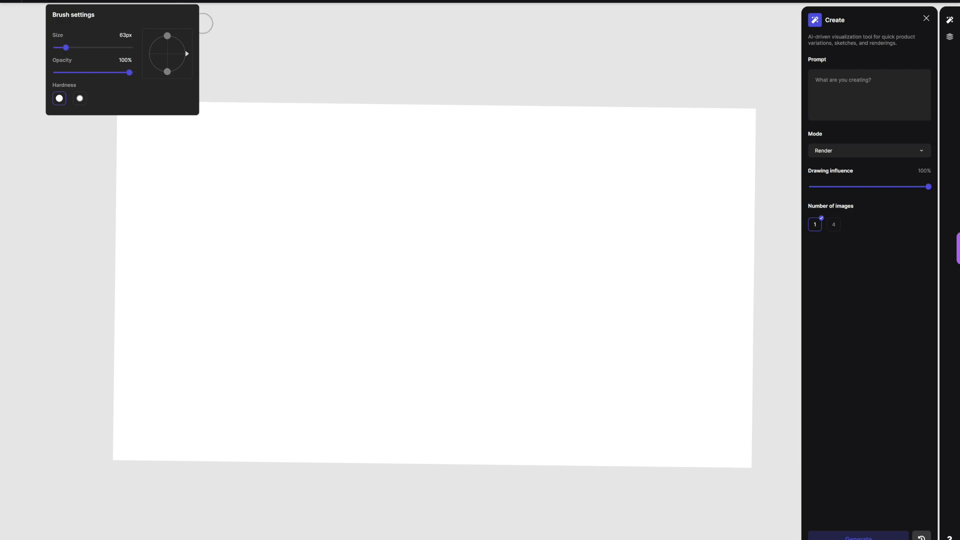
mouse_move(396, 302)
left_mouse_down()
mouse_move(402, 234)
mouse_move(447, 182)
mouse_move(455, 307)
mouse_move(406, 189)
mouse_move(403, 311)
mouse_move(446, 210)
mouse_move(417, 195)
mouse_move(438, 206)
mouse_move(450, 290)
mouse_move(403, 299)
mouse_move(395, 268)
mouse_move(402, 197)
mouse_move(451, 183)
mouse_move(456, 243)
mouse_move(398, 305)
mouse_move(422, 318)
mouse_move(430, 279)
left_mouse_up()
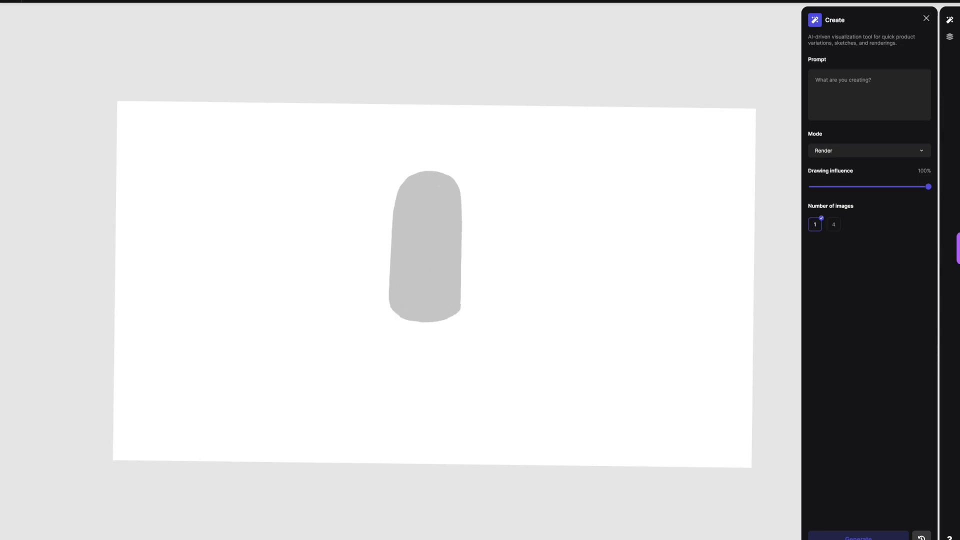
Step: Scale down and reposition the grey body, and paint a dark grey curved vertical stripe along its front
key("v")
left_click_drag(461, 323, 455, 306)
left_click_drag(425, 247, 415, 233)
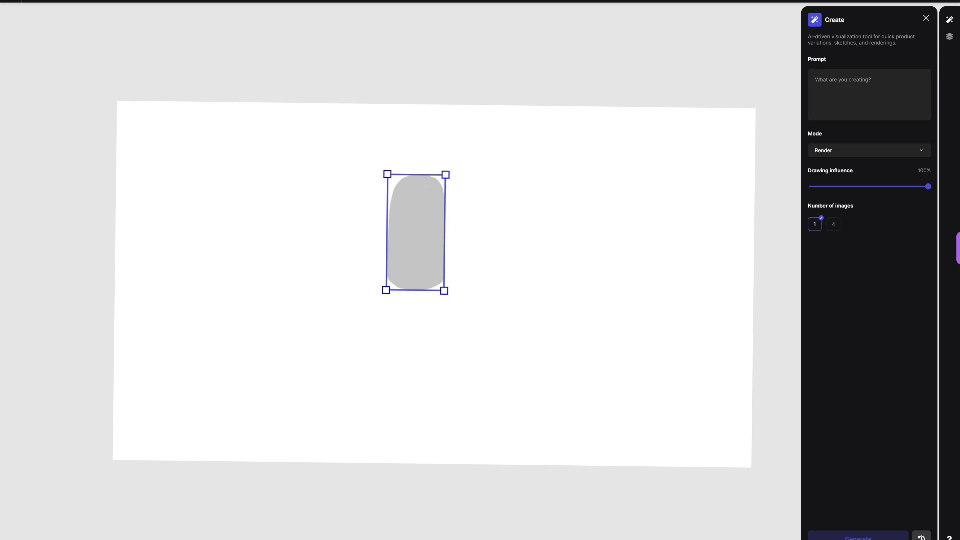
key("b")
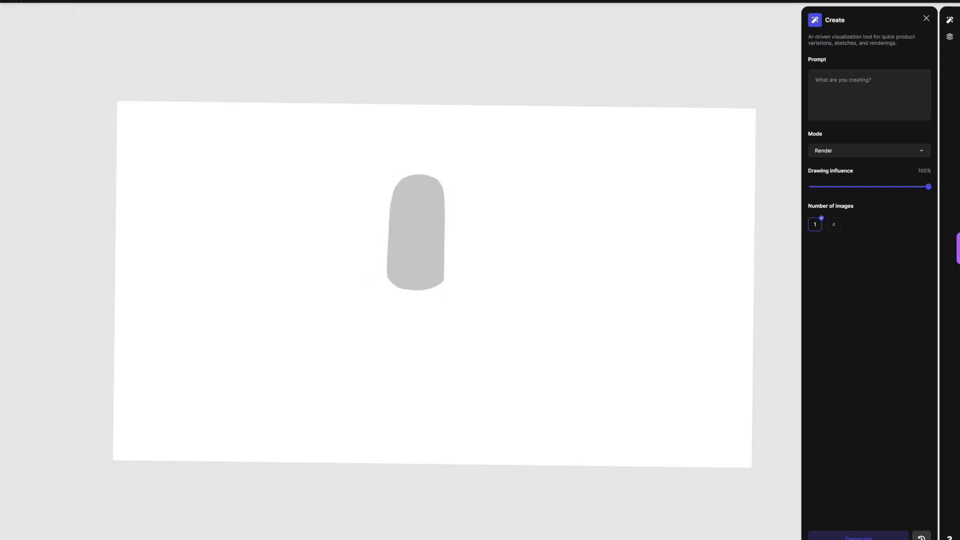
mouse_move(407, 270)
left_mouse_down()
mouse_move(423, 177)
mouse_move(408, 269)
mouse_move(407, 234)
left_mouse_up()
left_click(32, 23)
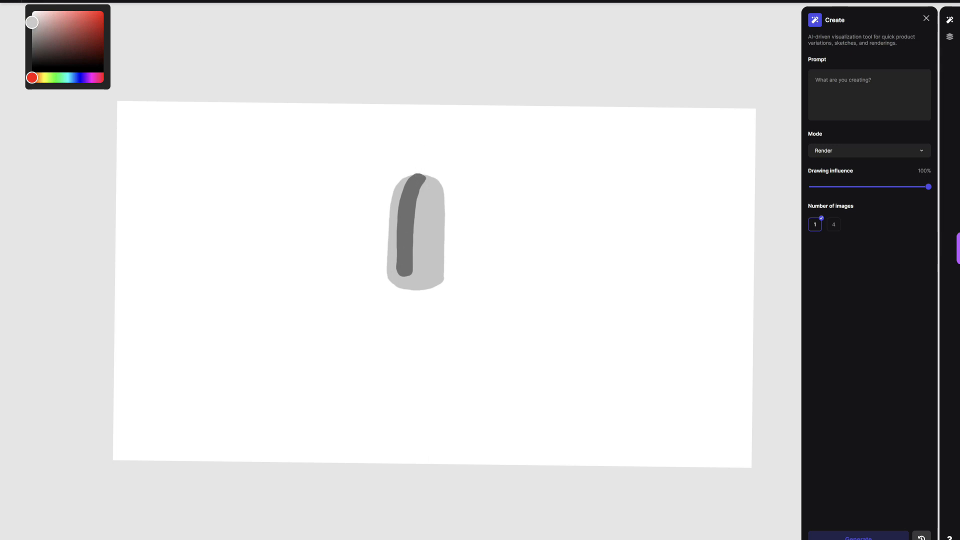
mouse_move(368, 306)
left_mouse_down()
mouse_move(405, 256)
mouse_move(363, 304)
left_mouse_up()
left_click(32, 40)
key("ctrl+z")
key("ctrl+z")
Step: Paint a dark grey lever arm slanting down from the stripe's lower end, with a thick black grip at its tip
left_click(50, 1)
left_click(32, 57)
mouse_move(399, 268)
left_mouse_down()
mouse_move(370, 304)
mouse_move(404, 261)
mouse_move(337, 346)
mouse_move(374, 313)
left_mouse_up()
left_click(50, 1)
left_click(32, 68)
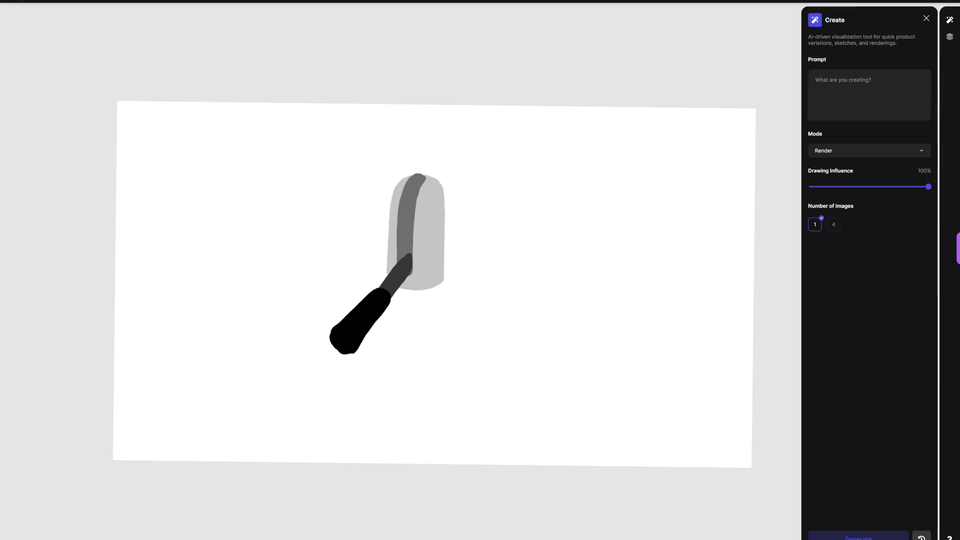
Step: Paint an off-white section directly beneath the grey body
left_click(68, 1)
left_click(32, 39)
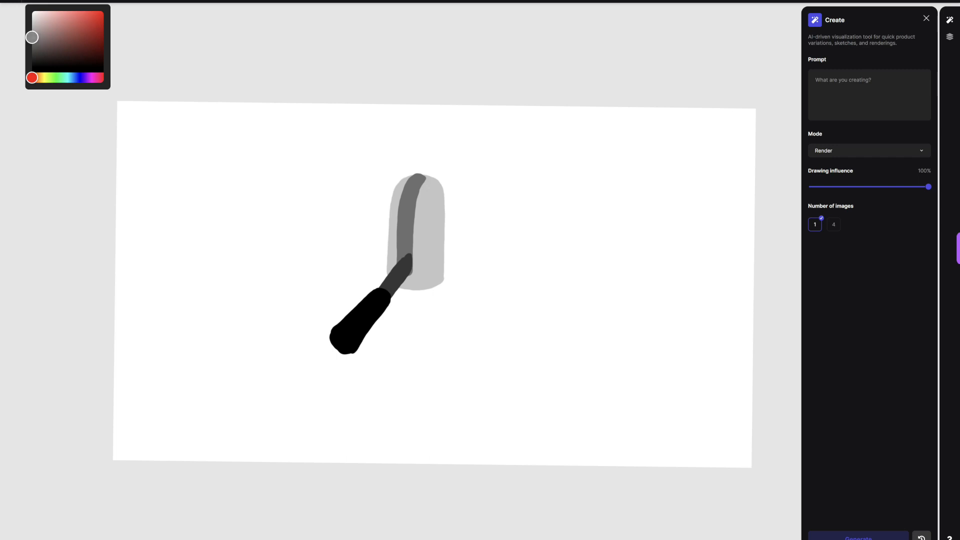
left_click(32, 23)
mouse_move(402, 292)
left_mouse_down()
mouse_move(429, 294)
mouse_move(399, 300)
mouse_move(390, 313)
mouse_move(432, 322)
left_mouse_up()
left_click(32, 12)
Step: Paint a brown rounded square on the off-white section and a mid-grey two-legged spout beneath it
left_click(35, 1)
left_click_drag(48, 77, 39, 77)
left_click(70, 37)
mouse_move(393, 316)
left_mouse_down()
mouse_move(398, 298)
mouse_move(404, 318)
mouse_move(418, 307)
left_mouse_up()
left_click(35, 1)
left_click_drag(41, 34, 32, 39)
mouse_move(400, 339)
left_mouse_down()
mouse_move(420, 336)
mouse_move(403, 344)
mouse_move(429, 359)
left_mouse_up()
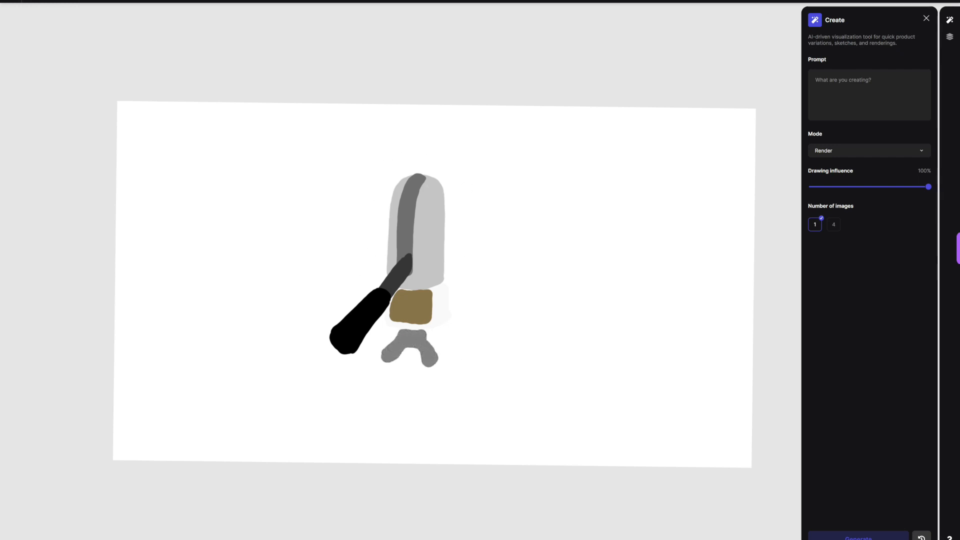
Step: Outline the body's left edge and the edge right of the stripe in near-black with a 1 px brush
left_click(32, 1)
left_click(32, 62)
left_click(54, 1)
left_click(58, 48)
mouse_move(391, 256)
left_mouse_down()
mouse_move(386, 275)
mouse_move(390, 215)
mouse_move(416, 174)
left_mouse_up()
left_click_drag(415, 252, 429, 177)
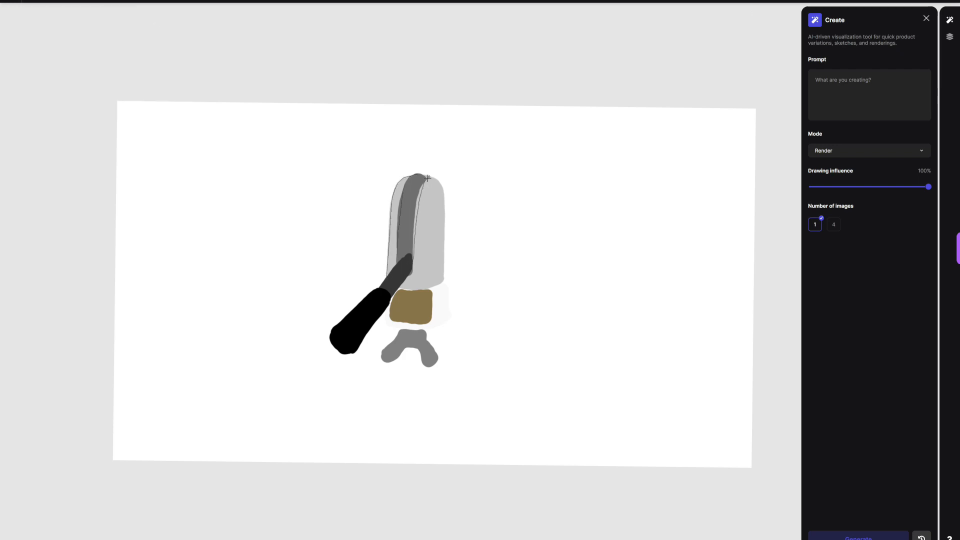
Step: Outline the off-white section, the body's right side, the brown square and the spout with thin near-black lines
left_click_drag(384, 323, 448, 321)
left_click_drag(448, 194, 444, 315)
left_click_drag(445, 194, 445, 320)
left_click_drag(400, 288, 444, 280)
left_click_drag(390, 305, 429, 289)
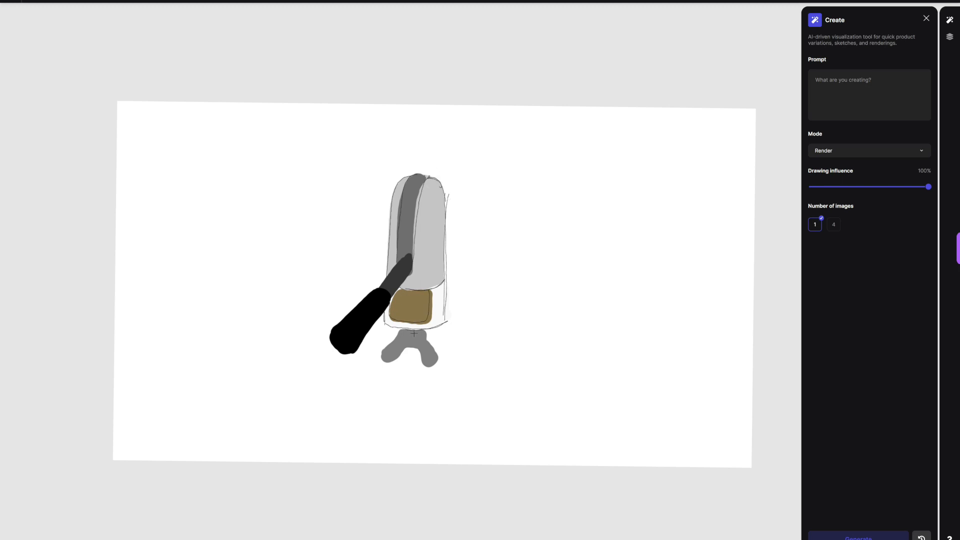
mouse_move(422, 364)
left_mouse_down()
mouse_move(391, 362)
mouse_move(393, 339)
left_mouse_up()
left_click(200, 2)
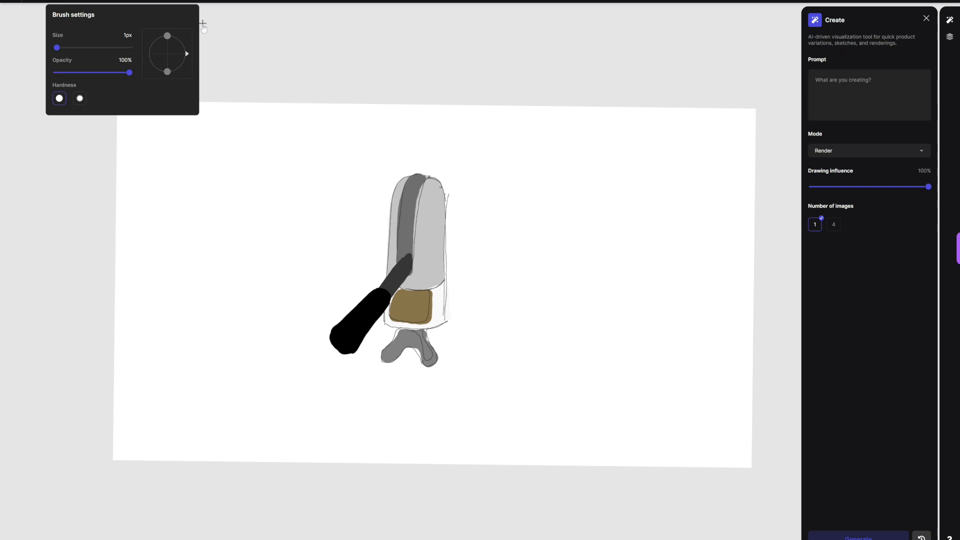
key("[")
left_click(202, 23)
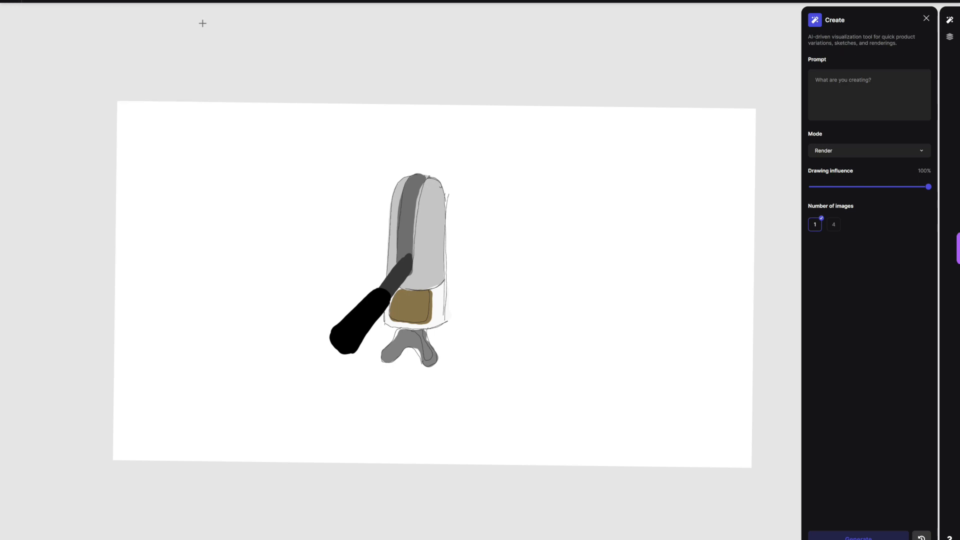
Step: Add a new layer and move the painted sketch layer above it
key("l")
key("ctrl+shift+n")
key("alt+[")
key("alt+[")
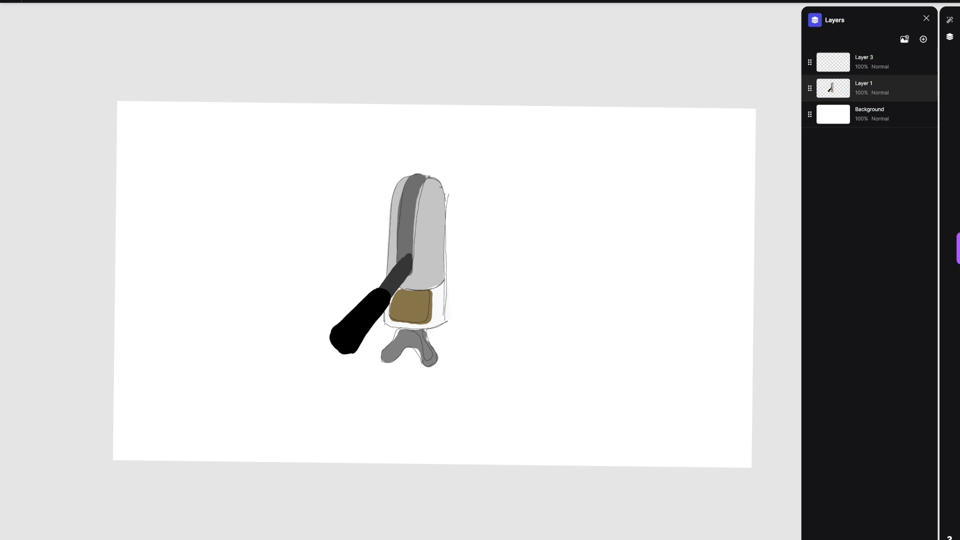
left_click_drag(810, 89, 814, 59)
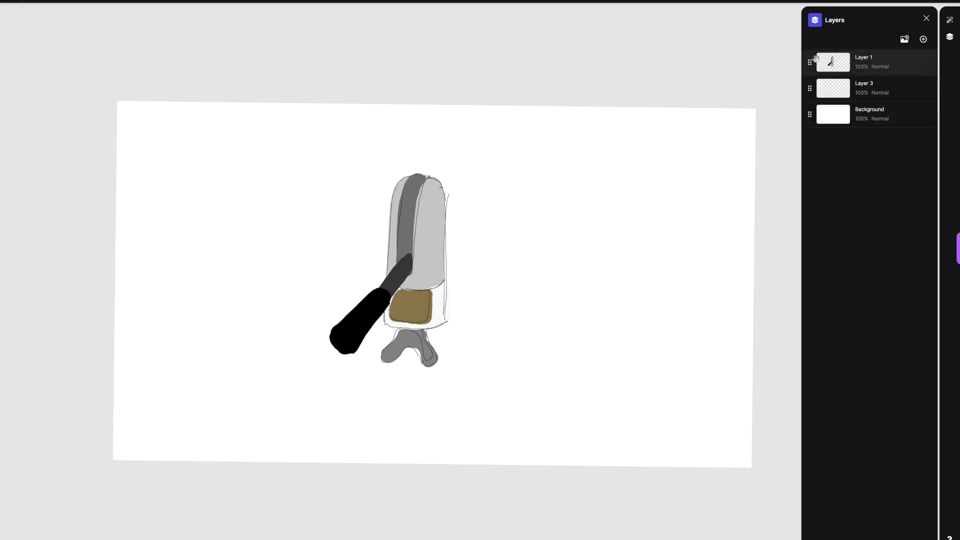
Step: Paint a dark grey rim beneath the body and thin leg strokes down the right side with an 8 px brush
key("b")
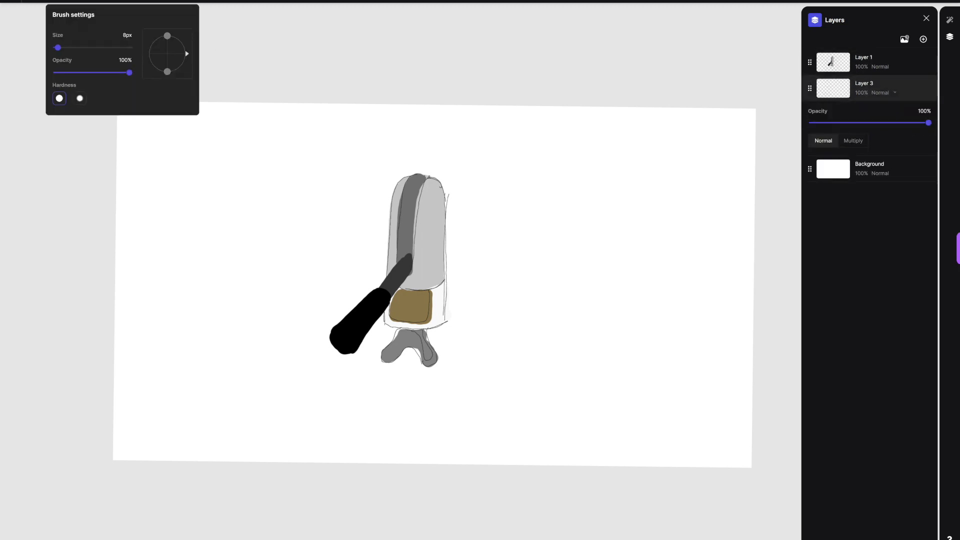
left_click(33, 1)
left_click_drag(32, 62, 32, 52)
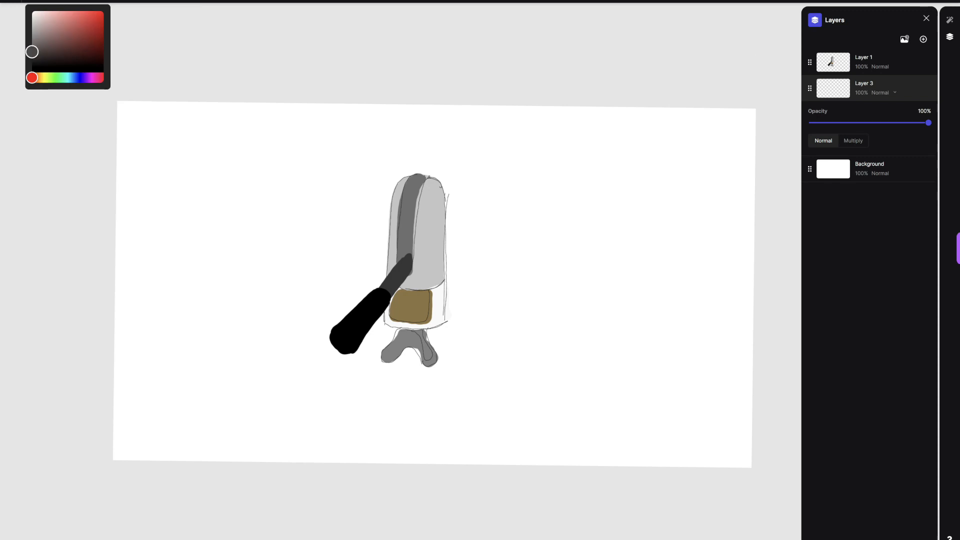
scroll(434, 284, "down", 1)
left_click(913, 62)
mouse_move(401, 272)
left_mouse_down()
mouse_move(433, 271)
mouse_move(420, 273)
mouse_move(457, 395)
left_mouse_up()
left_click_drag(442, 270, 452, 400)
Step: Thicken the right leg in dark grey with a 64 px brush and paint the left leg on the layer behind the sketch
left_click(56, 1)
left_click_drag(58, 47, 66, 48)
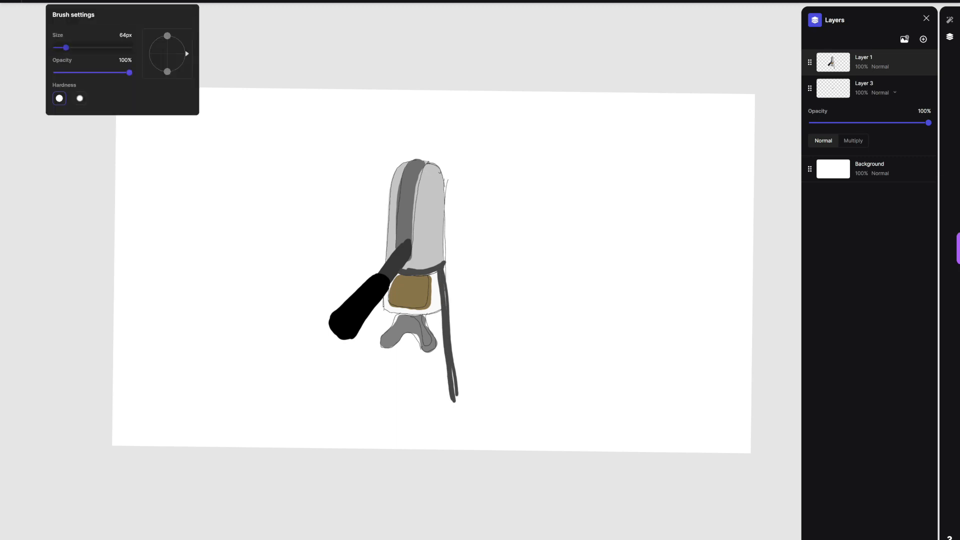
left_click_drag(443, 272, 452, 410)
left_click(913, 88)
mouse_move(383, 300)
left_mouse_down()
mouse_move(367, 406)
mouse_move(383, 298)
left_mouse_up()
left_click(913, 62)
left_click_drag(445, 270, 455, 413)
Step: Paint a dark grey oval base with a near-black tray inside, and add 1 px outlines along the legs
mouse_move(369, 405)
left_mouse_down()
mouse_move(450, 401)
mouse_move(380, 399)
mouse_move(419, 389)
mouse_move(414, 415)
mouse_move(388, 417)
mouse_move(371, 398)
mouse_move(445, 423)
mouse_move(379, 399)
mouse_move(391, 419)
mouse_move(388, 398)
mouse_move(425, 403)
left_mouse_up()
left_click(32, 1)
left_click(32, 62)
left_click(54, 1)
left_click(57, 47)
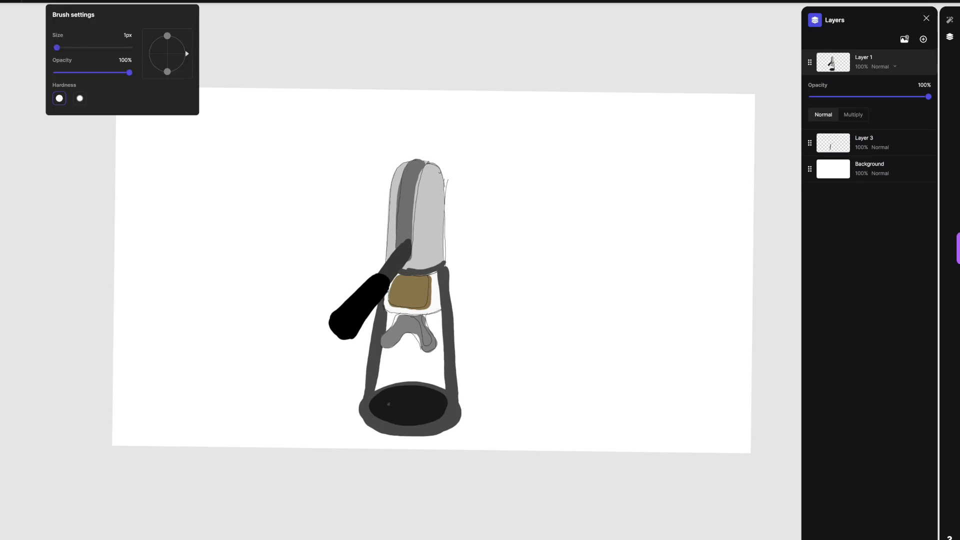
left_click_drag(440, 296, 447, 396)
left_click_drag(360, 394, 356, 411)
Step: Move the main sketch layer and the left-leg layer up the canvas by about the same amount
left_click(615, 1)
left_click_drag(410, 280, 411, 248)
left_click(870, 143)
left_click_drag(406, 320, 407, 292)
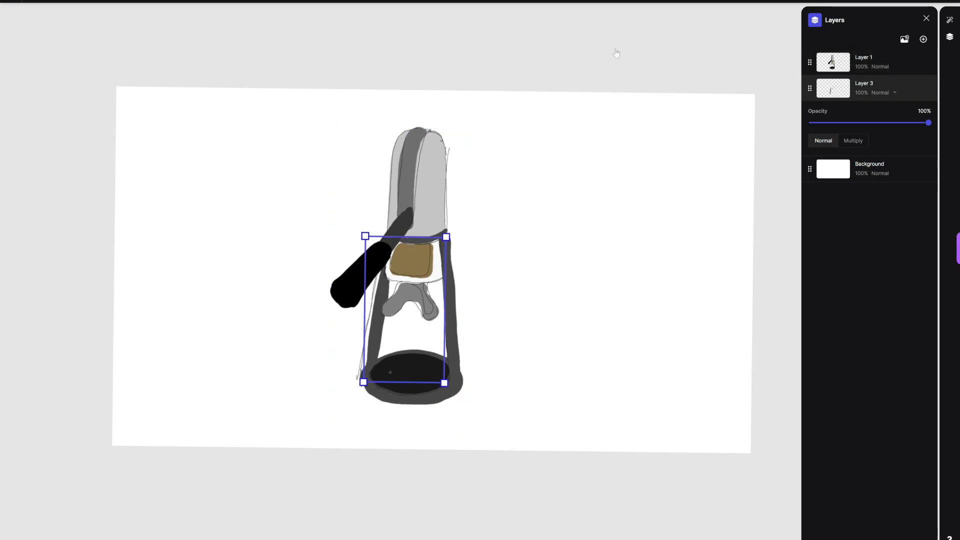
Step: Generate one Render image at 100% drawing influence from the prompt "manual espresso machine, nespresso, black metal and steel, keyshot render"
left_click(950, 20)
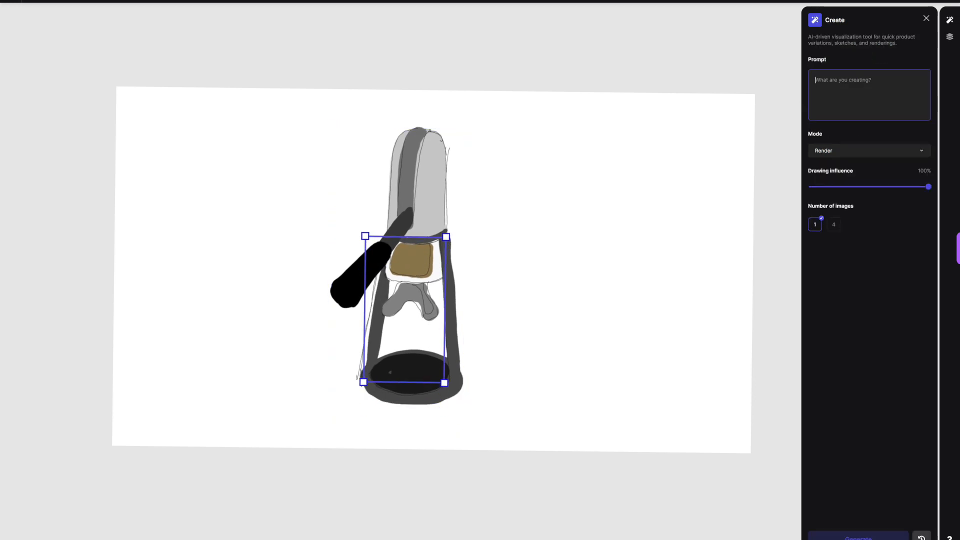
type("manual espresso machine, nespresso,")
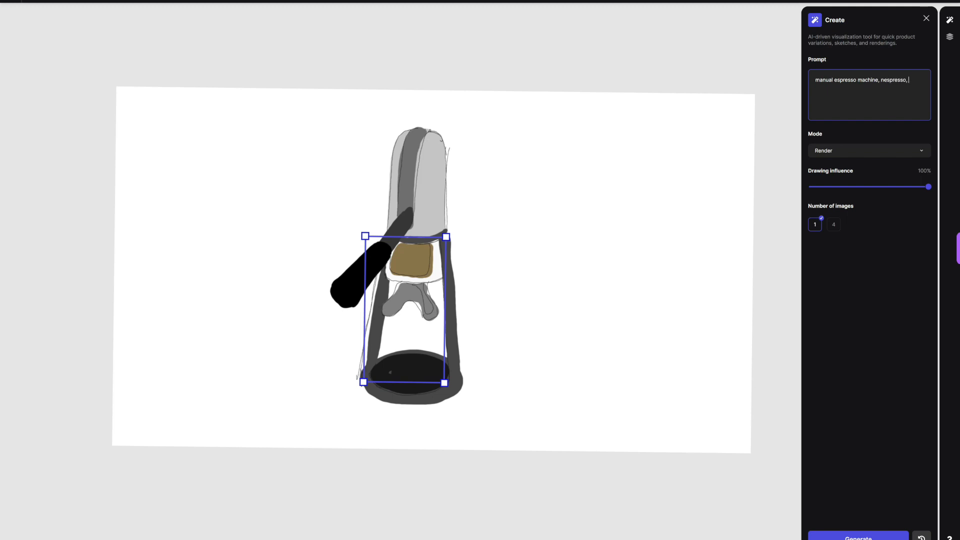
type(" black metal and steel, keyshot render")
left_click(858, 536)
Step: Generate four Refine/Iterate images of the machine at 40% drawing influence
left_click(869, 150)
left_click(836, 178)
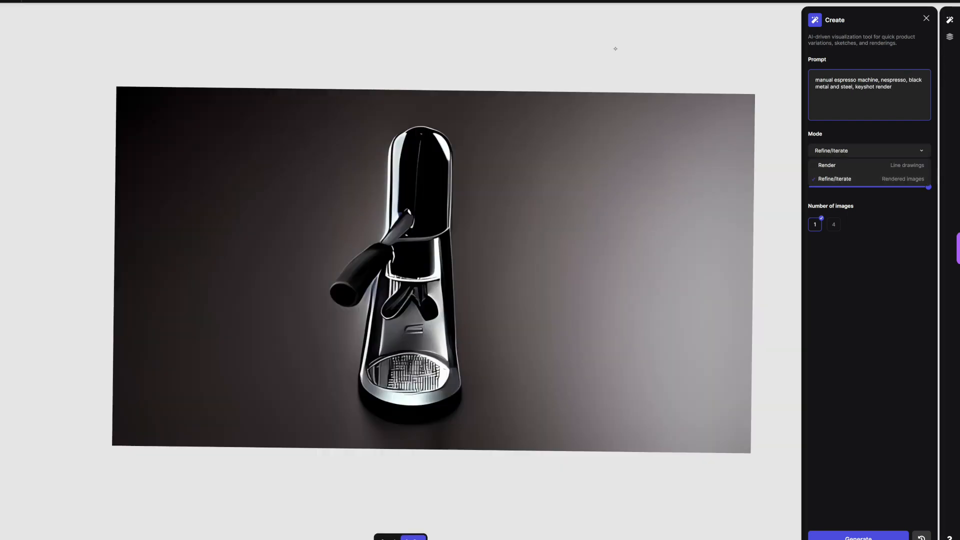
left_click_drag(929, 187, 859, 187)
left_click(834, 225)
left_click(859, 537)
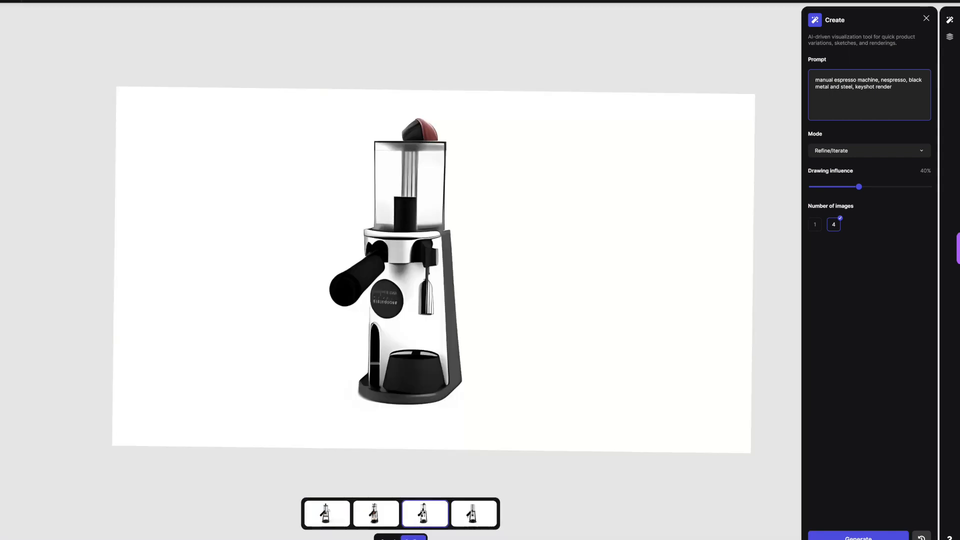
Step: View the fourth variation and generate two more sets of four, at 55% and at 75% drawing influence
left_click(474, 514)
left_click_drag(860, 187, 876, 187)
left_click(859, 537)
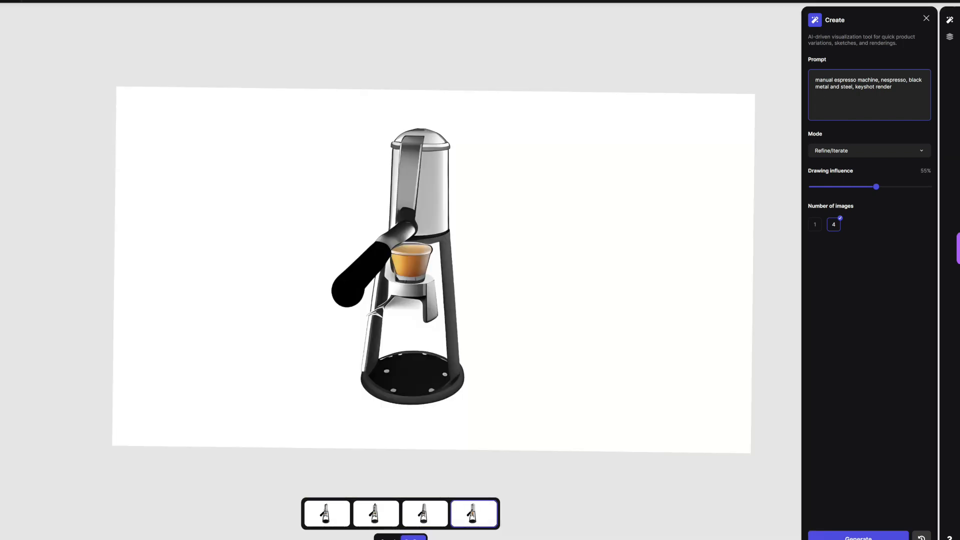
left_click_drag(876, 186, 899, 187)
left_click(858, 537)
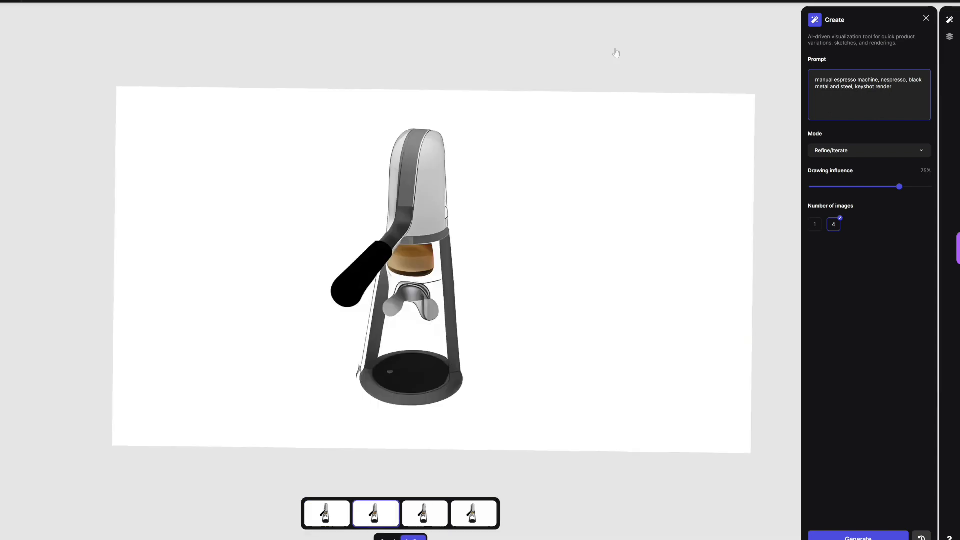
Step: Generate more sets of four variations, starting at 90% drawing influence and stepping down to 70%, and browse the 70% results
left_click_drag(900, 187, 917, 187)
left_click(859, 536)
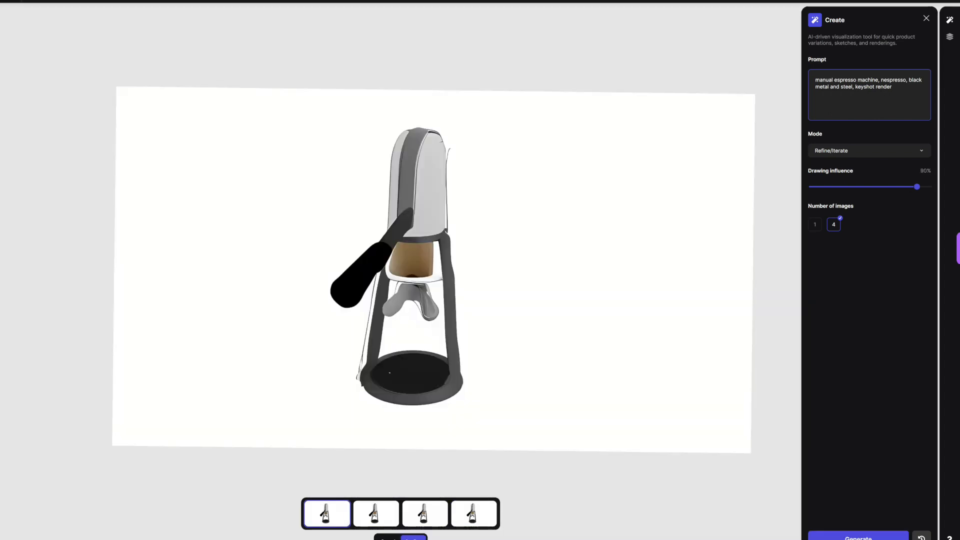
left_click(858, 537)
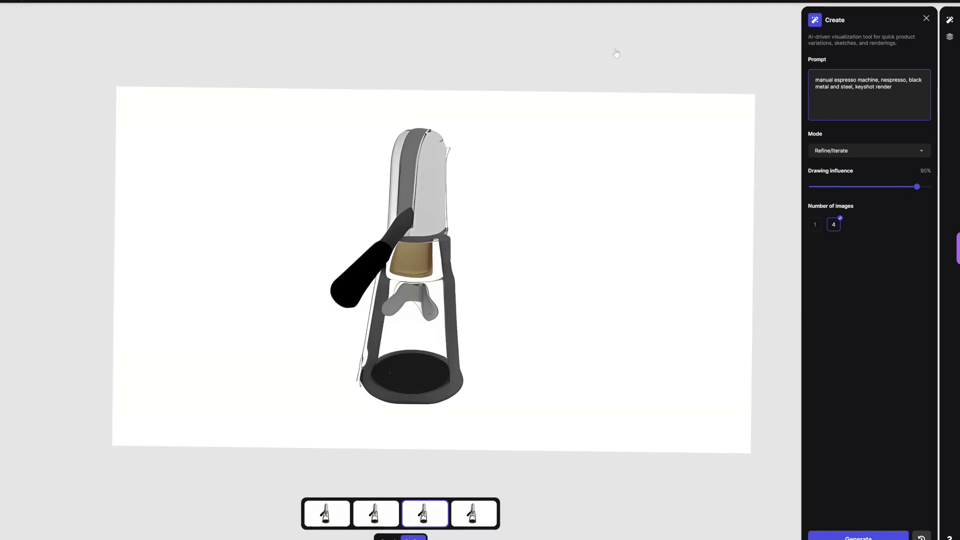
left_click_drag(917, 187, 906, 187)
left_click(858, 537)
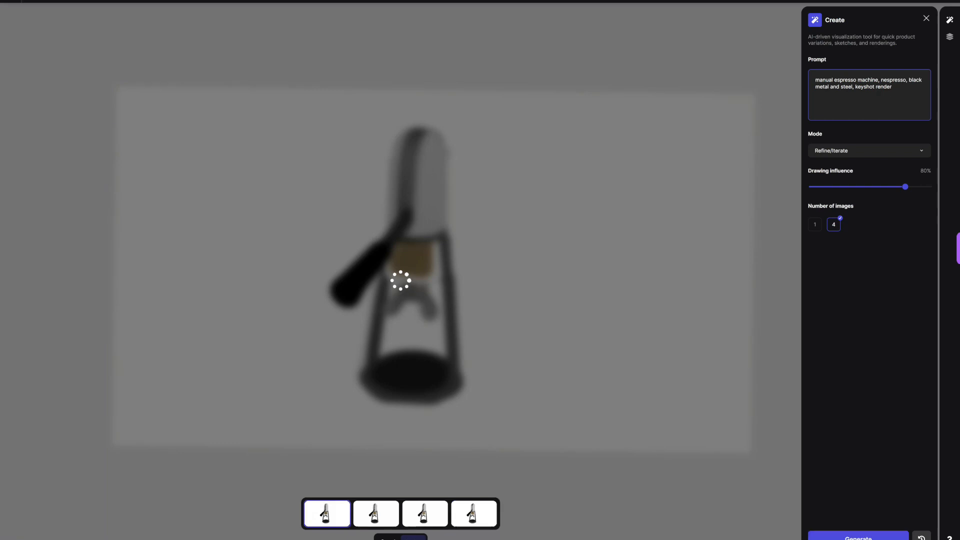
left_click_drag(905, 186, 894, 187)
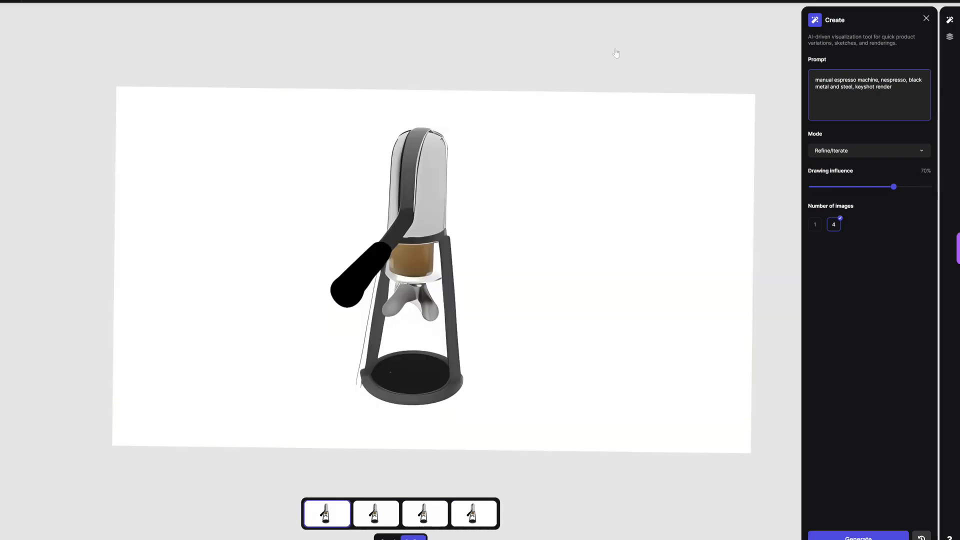
left_click(858, 536)
key("Right")
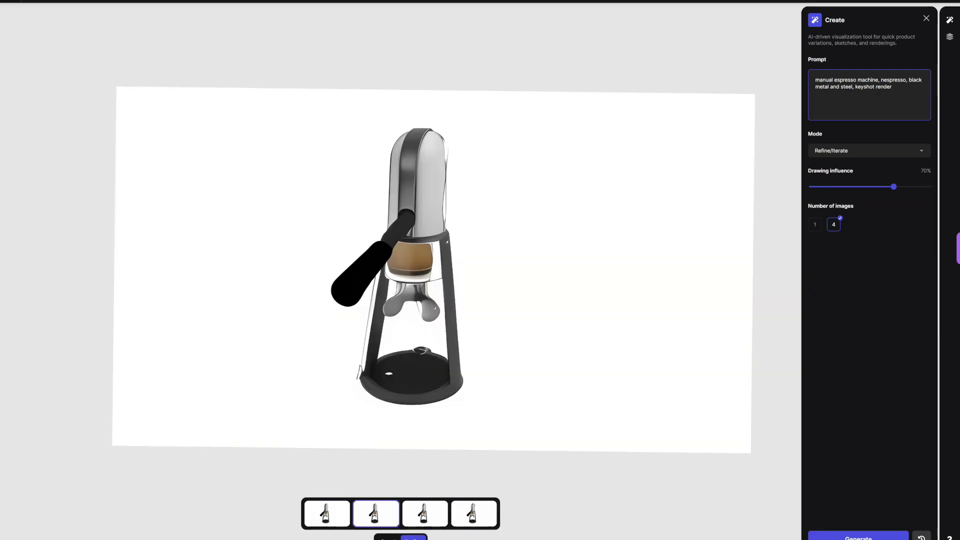
key("Right")
Step: Generate four images at 50% and four at 30% drawing influence, and apply the third 30% variation to the canvas
left_click_drag(894, 187, 871, 187)
left_click(858, 537)
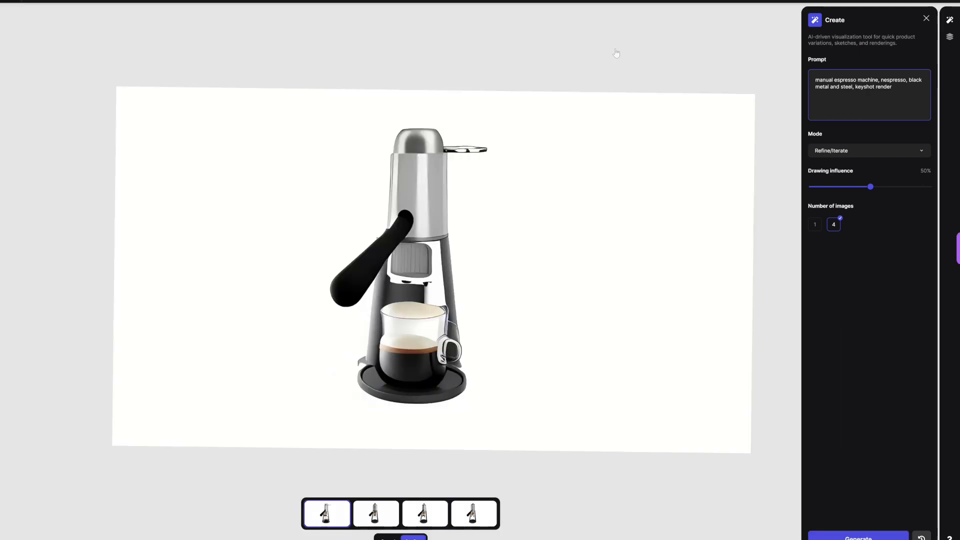
key("Right")
left_click_drag(871, 186, 847, 186)
left_click(859, 537)
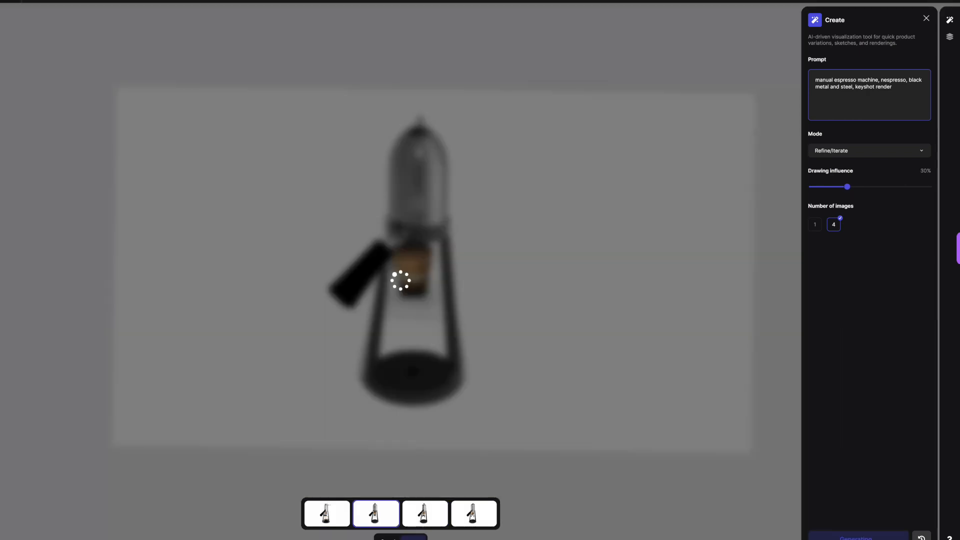
left_click(377, 514)
left_click(425, 514)
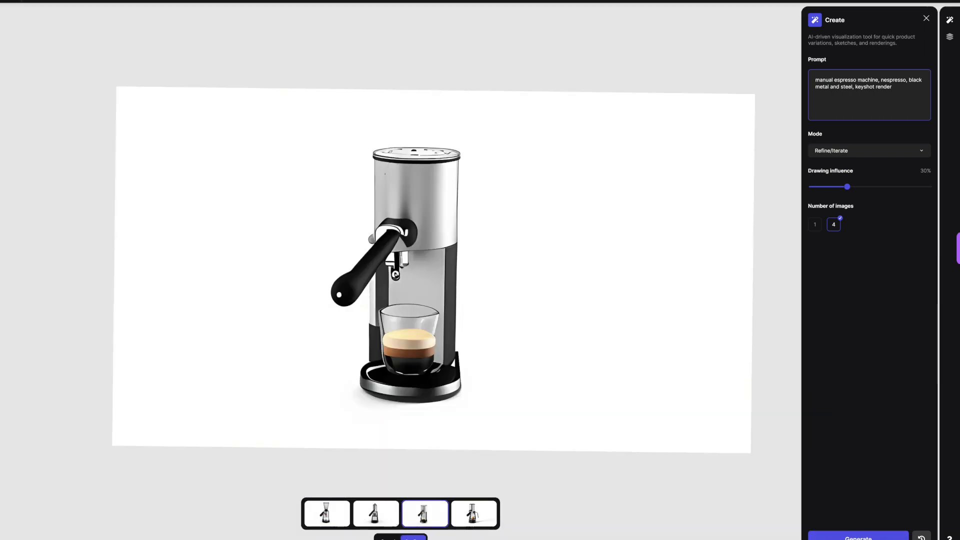
left_click(413, 538)
Step: Paint over the highlights on the lever handle in black and touch up the ring at its pivot in light grey
scroll(499, 239, "up", 5)
key("b")
key("]")
mouse_move(256, 320)
left_mouse_down()
mouse_move(275, 295)
mouse_move(261, 299)
mouse_move(328, 235)
mouse_move(264, 290)
mouse_move(326, 233)
mouse_move(324, 223)
mouse_move(351, 245)
mouse_move(334, 219)
mouse_move(347, 249)
left_mouse_up()
left_click(55, 2)
left_click(32, 2)
left_click(31, 17)
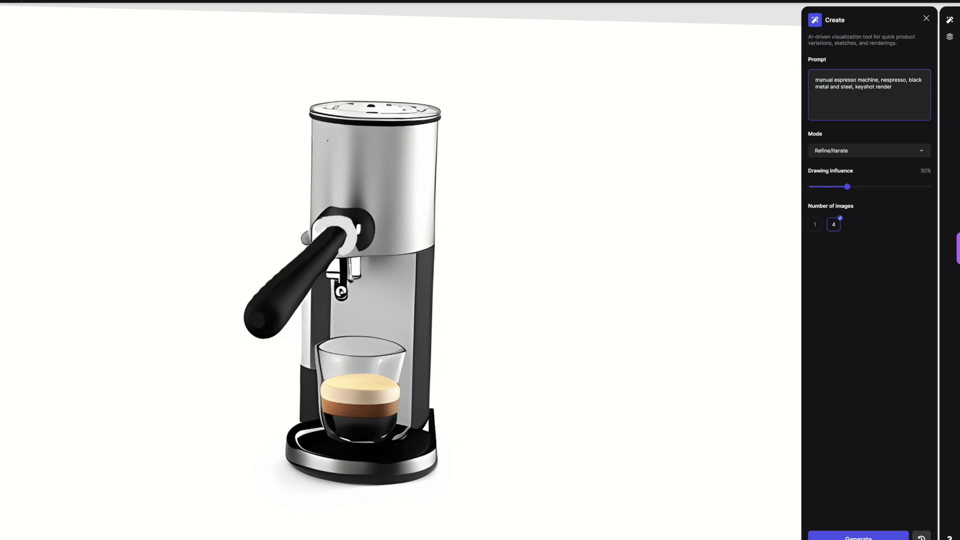
Step: Try painting a dark vertical loop on the metal body above the lever pivot
left_click(32, 2)
left_click_drag(32, 53, 32, 59)
mouse_move(333, 204)
left_mouse_down()
mouse_move(338, 134)
mouse_move(361, 144)
mouse_move(359, 207)
mouse_move(355, 165)
mouse_move(341, 205)
left_mouse_up()
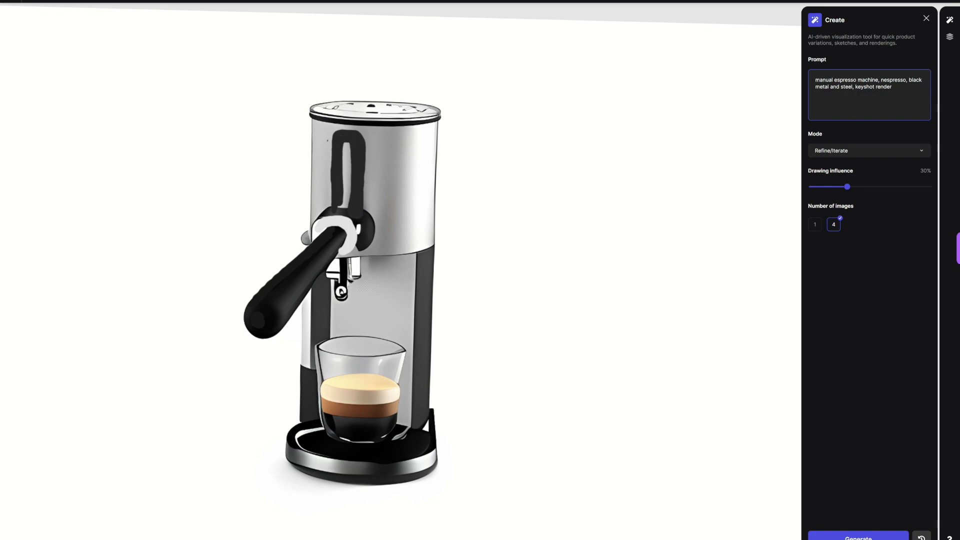
Step: Paint over the dark housing around the lever pivot in light grey to match the body
left_click(54, 1)
left_click(32, 1)
left_click_drag(32, 59, 32, 29)
mouse_move(371, 210)
left_mouse_down()
mouse_move(369, 236)
mouse_move(354, 207)
mouse_move(321, 208)
mouse_move(368, 208)
left_mouse_up()
left_click_drag(312, 230, 356, 243)
Step: Hide Layer 1 and Layer 3 and remove the small knob at the body's left edge beside the lever
left_click(303, 230)
left_click(950, 36)
left_click(932, 88)
left_click(932, 114)
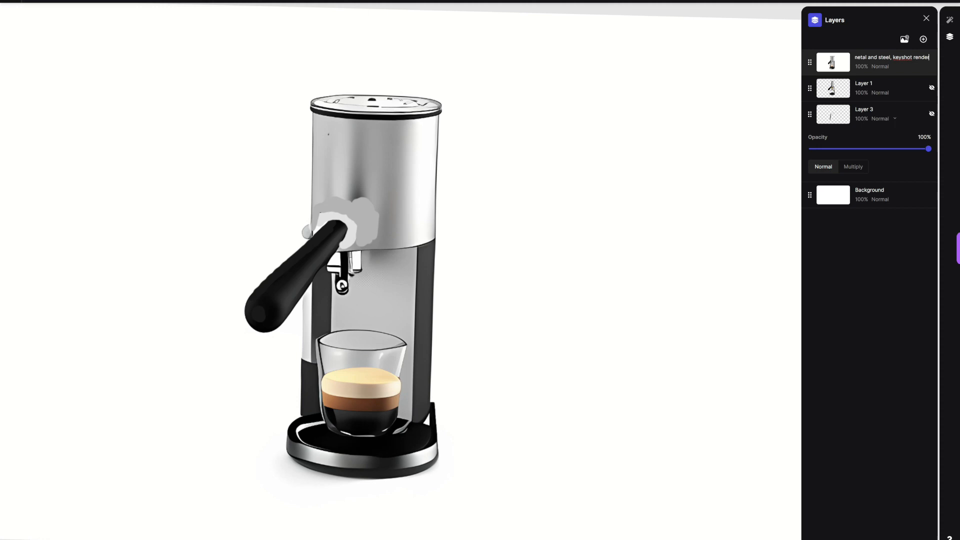
mouse_move(302, 226)
left_mouse_down()
mouse_move(330, 214)
mouse_move(317, 228)
mouse_move(348, 222)
mouse_move(347, 241)
mouse_move(335, 202)
mouse_move(343, 131)
mouse_move(336, 216)
left_mouse_up()
Step: Paint a narrow dark vertical slot above the lever pivot and darken the upper left column beside the cup
left_click(52, 5)
left_click(67, 2)
left_click(32, 60)
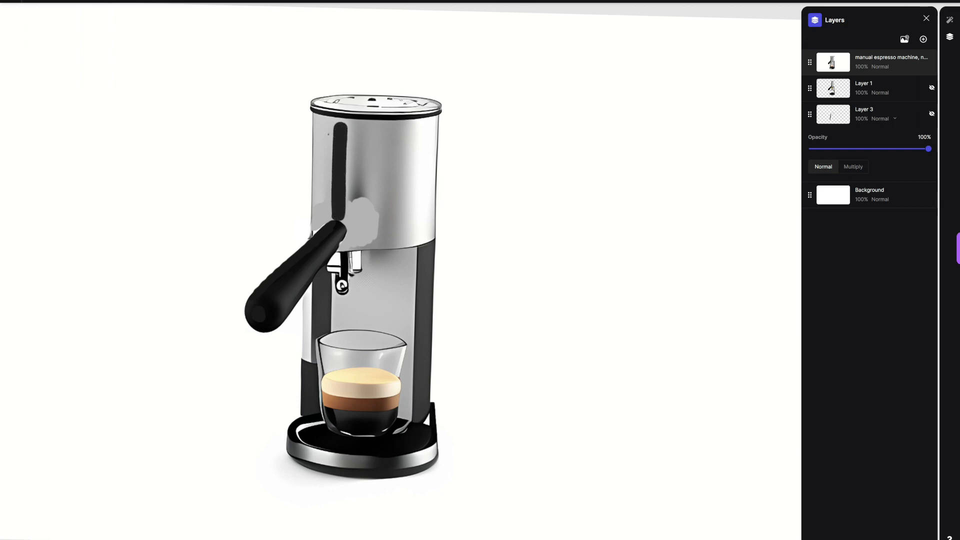
mouse_move(309, 373)
left_mouse_down()
mouse_move(307, 293)
mouse_move(311, 360)
left_mouse_up()
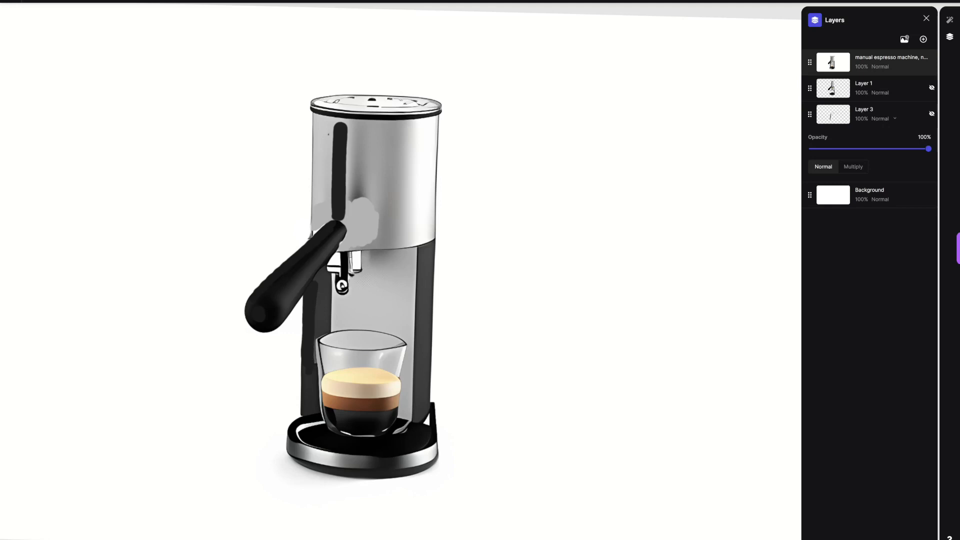
Step: Sample a light grey and paint out the spout beneath the body between the two columns
left_click(55, 1)
left_click(34, 1)
left_click(32, 35)
left_click(34, 2)
left_click(32, 20)
left_click(32, 26)
mouse_move(345, 295)
left_mouse_down()
mouse_move(336, 261)
mouse_move(358, 264)
mouse_move(350, 288)
mouse_move(328, 271)
mouse_move(328, 281)
mouse_move(328, 265)
mouse_move(321, 287)
left_mouse_up()
Step: Clean up the pointed spike at the drip tray's right rear edge with white strokes, adjusting the brush settings
left_click(34, 2)
left_click(31, 58)
left_click(34, 1)
left_click(33, 60)
left_click_drag(438, 422, 440, 401)
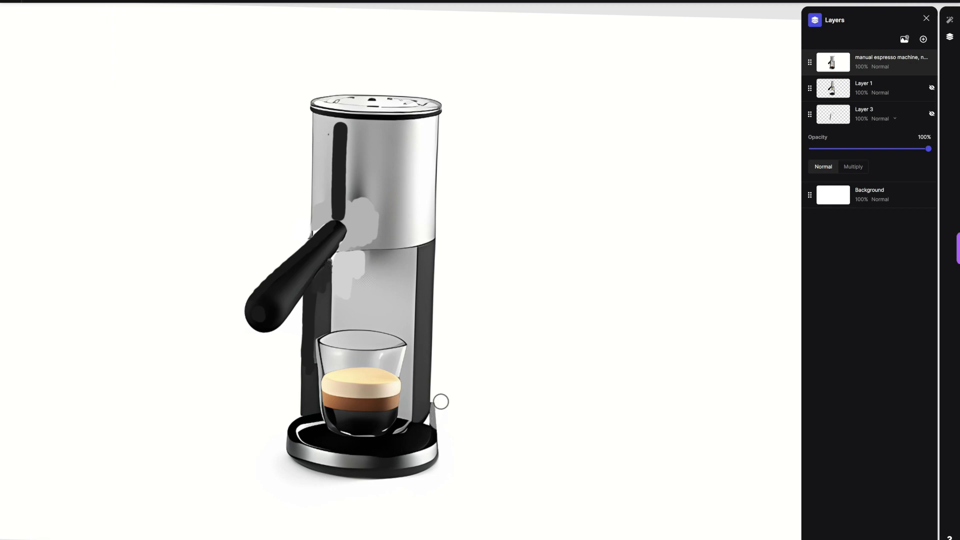
left_click(616, 1)
left_click_drag(143, 69, 211, 69)
left_click_drag(86, 44, 78, 43)
left_click_drag(435, 419, 434, 411)
left_click(616, 1)
left_click_drag(78, 43, 79, 43)
left_click_drag(434, 405, 439, 437)
Step: Generate four Refine/Iterate images at 60% drawing influence, compare the variations and apply the fourth
left_click(950, 20)
left_click_drag(847, 186, 882, 187)
left_click(858, 537)
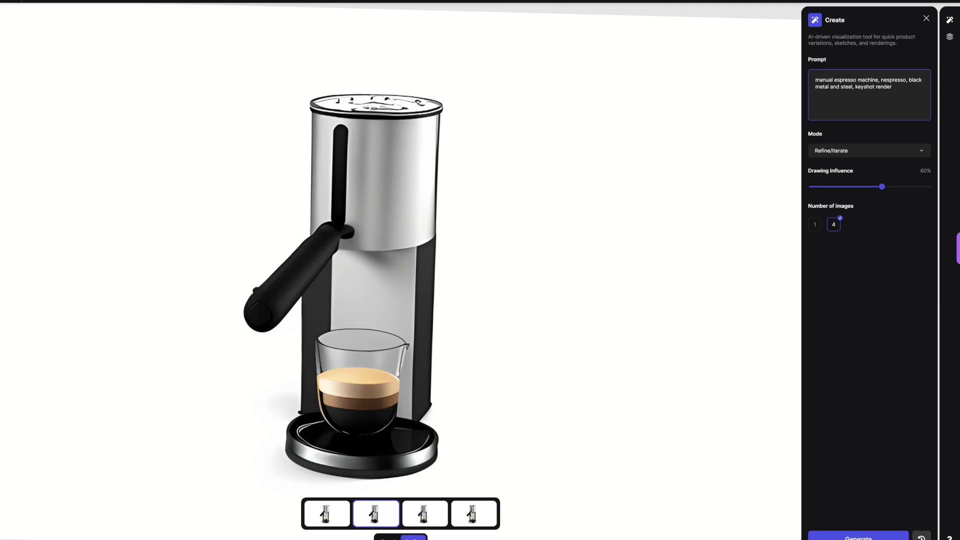
left_click(425, 514)
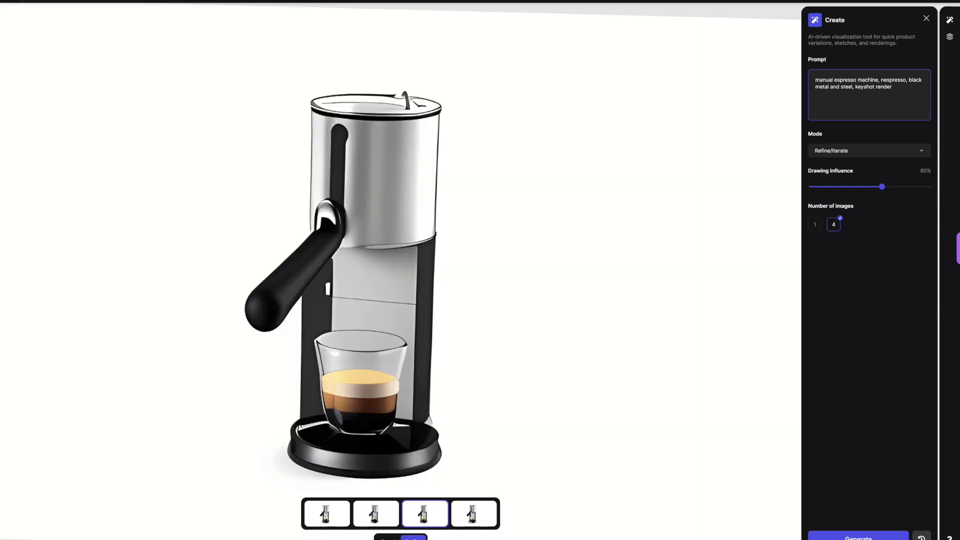
left_click(474, 514)
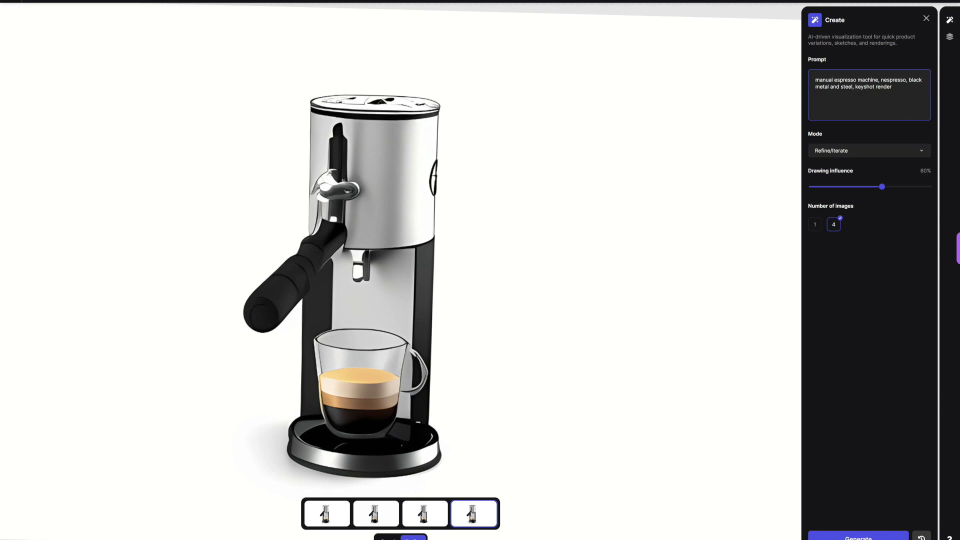
left_click(414, 537)
Step: Hide the original sketch-based render layer beneath and erase the left column between the lever and the drip tray
key("e")
mouse_move(321, 298)
left_mouse_down()
mouse_move(304, 316)
mouse_move(303, 307)
left_mouse_up()
left_click(949, 36)
left_click(932, 88)
left_click_drag(331, 260, 325, 289)
left_click_drag(306, 343, 330, 327)
mouse_move(295, 361)
left_mouse_down()
mouse_move(304, 342)
mouse_move(306, 408)
mouse_move(310, 367)
mouse_move(313, 399)
left_mouse_up()
mouse_move(311, 327)
left_mouse_down()
mouse_move(325, 274)
mouse_move(311, 329)
mouse_move(329, 279)
mouse_move(334, 326)
mouse_move(326, 329)
mouse_move(333, 278)
left_mouse_up()
Step: Repaint a dark left column above the cup and add small dark flares where both columns meet the drip tray
key("b")
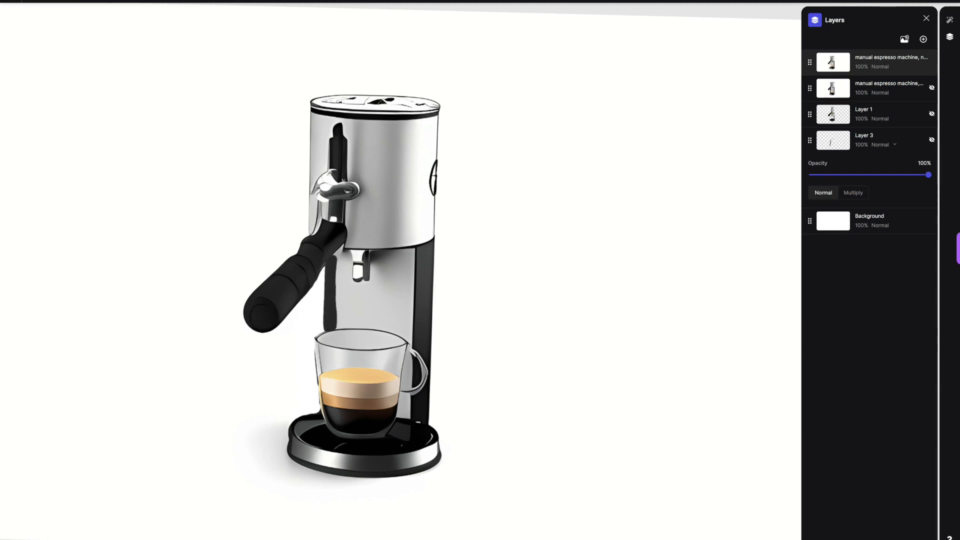
key("ctrl+z")
left_click_drag(329, 328, 331, 260)
left_click_drag(323, 326, 324, 264)
left_click_drag(432, 423, 427, 410)
left_click_drag(318, 408, 308, 416)
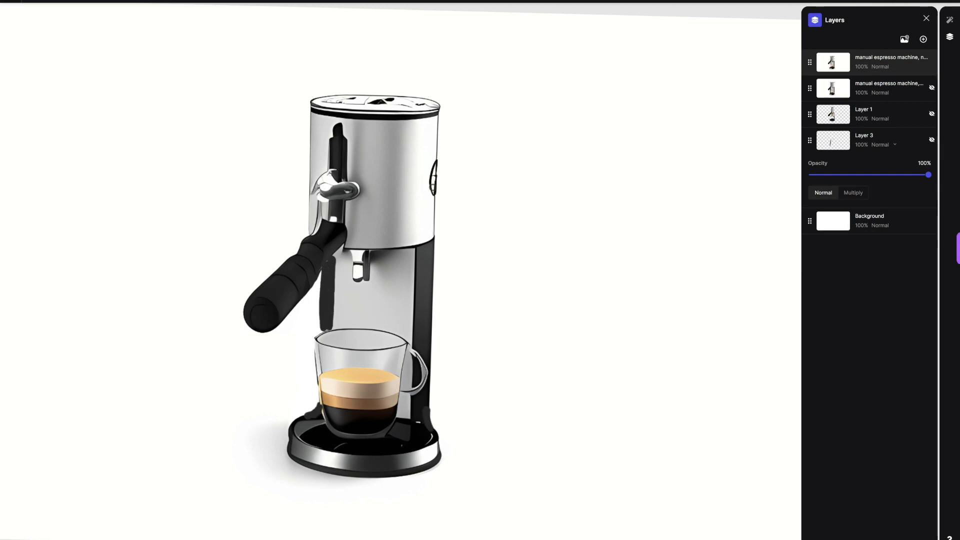
Step: Paint over the round dark logo on the body's right edge in light grey
left_click(123, 1)
left_click(67, 1)
left_click(32, 28)
left_click(32, 19)
left_click_drag(429, 194, 431, 171)
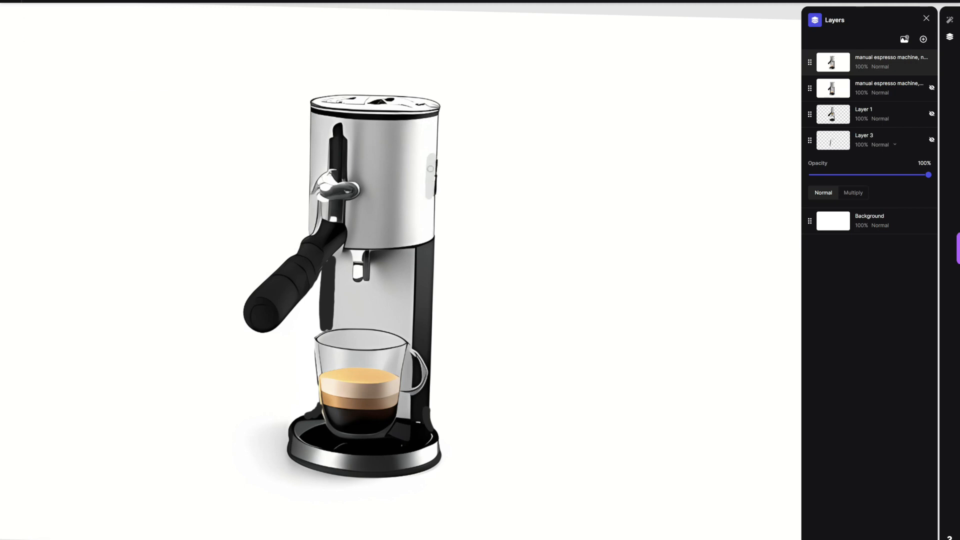
Step: Paint a wider black slot above the lever, covering the chrome joint in front of the body
scroll(613, 48, "down", 1)
left_click(67, 2)
left_click_drag(32, 19, 32, 62)
mouse_move(326, 215)
left_mouse_down()
mouse_move(344, 134)
mouse_move(337, 184)
left_mouse_up()
Step: Cover the leftover chrome parts on both sides of the black slot with light grey
left_click(123, 1)
left_click(67, 1)
left_click_drag(32, 41, 32, 37)
mouse_move(354, 182)
left_mouse_down()
mouse_move(353, 194)
mouse_move(319, 190)
mouse_move(314, 226)
left_mouse_up()
Step: Trim the left edge of the black slot with a light colour using an 11 px brush
left_click(67, 1)
left_click(32, 20)
scroll(314, 227, "down", 1)
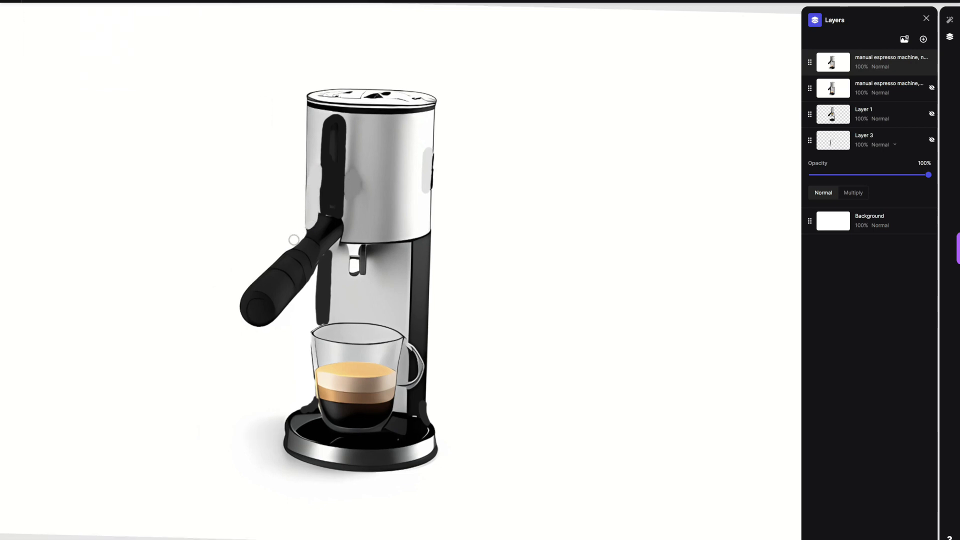
left_click(67, 1)
left_click(32, 11)
left_click(122, 1)
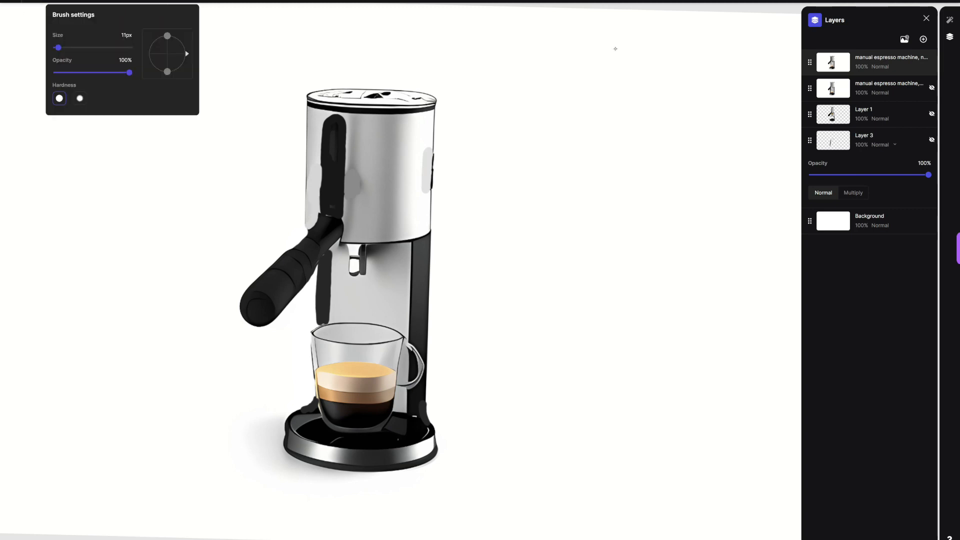
left_click_drag(321, 215, 331, 114)
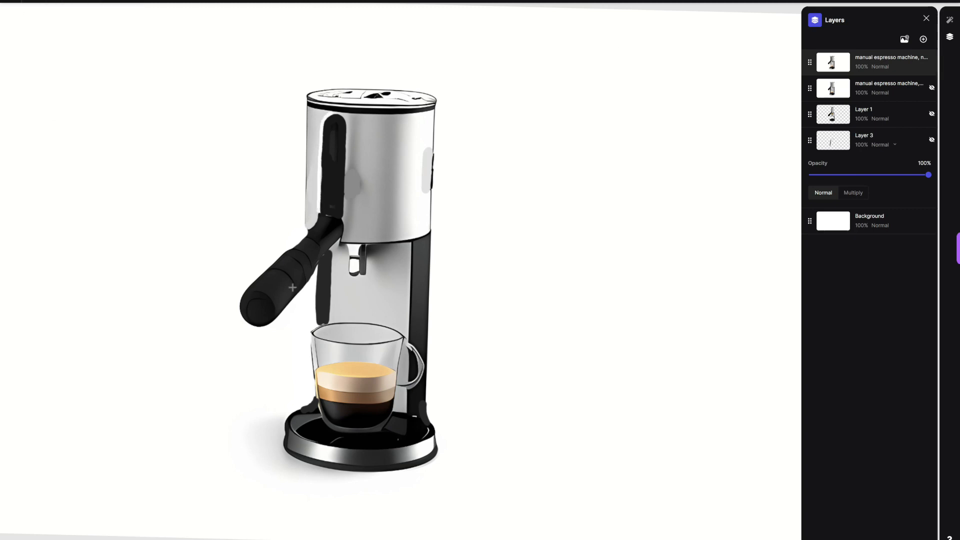
Step: Outline the lever handle in black and straighten the right edge of the vertical slot with a black stroke
left_click(123, 1)
left_click(67, 1)
left_click(32, 68)
left_click_drag(242, 294, 324, 217)
mouse_move(317, 265)
left_mouse_down()
mouse_move(342, 232)
mouse_move(306, 284)
left_mouse_up()
left_click_drag(289, 249, 299, 254)
left_click_drag(244, 292, 302, 285)
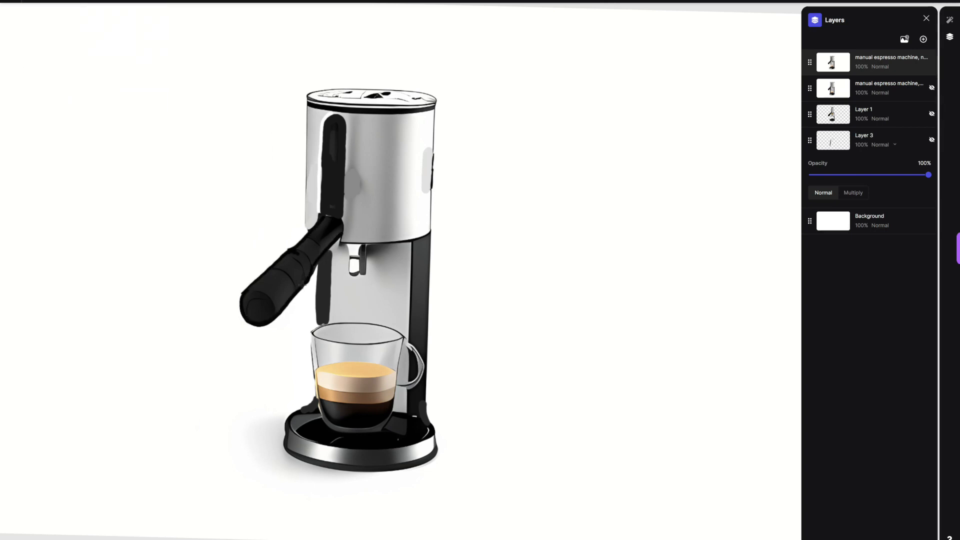
left_click_drag(340, 216, 342, 116)
Step: Paint over the small chrome spout under the body in light grey
left_click(123, 1)
left_click(67, 2)
left_click(32, 34)
left_click(32, 27)
mouse_move(352, 255)
left_mouse_down()
mouse_move(352, 272)
mouse_move(364, 273)
left_mouse_up()
left_click_drag(348, 247, 363, 249)
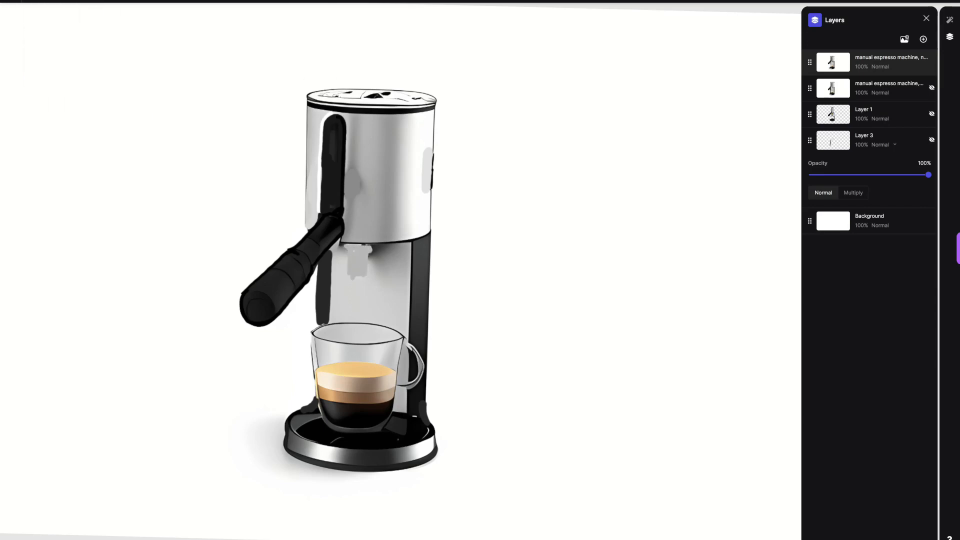
Step: Paint an arched mid-grey double spout beneath the body, just above the cup
left_click(67, 2)
left_click(32, 39)
left_click(123, 2)
left_click_drag(58, 47, 59, 47)
mouse_move(331, 259)
left_mouse_down()
mouse_move(368, 283)
mouse_move(364, 269)
left_mouse_up()
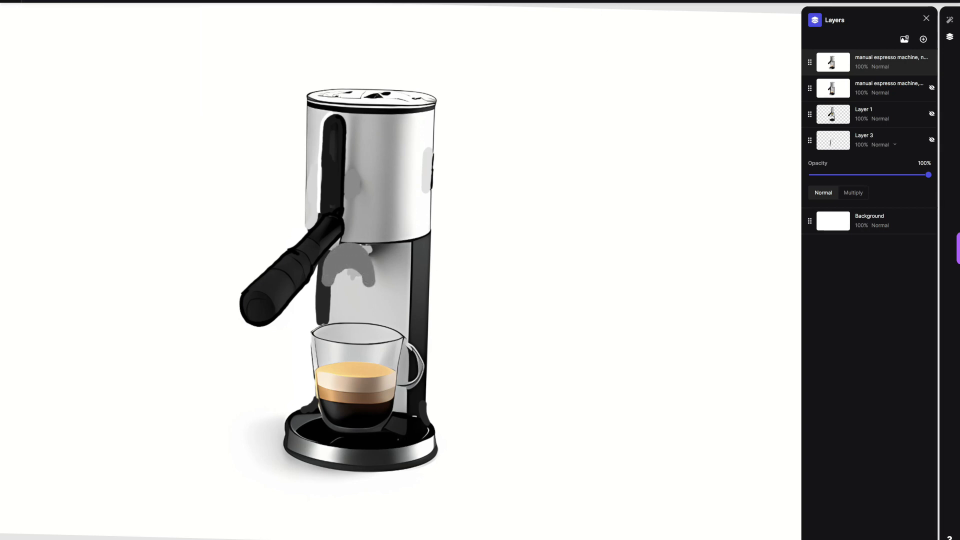
Step: Try painting over the dark marks on the lid, undo the stroke and choose a lighter colour
left_click(32, 1)
left_click(32, 19)
left_click_drag(338, 98, 398, 96)
key("ctrl+z")
left_click(32, 1)
left_click(32, 13)
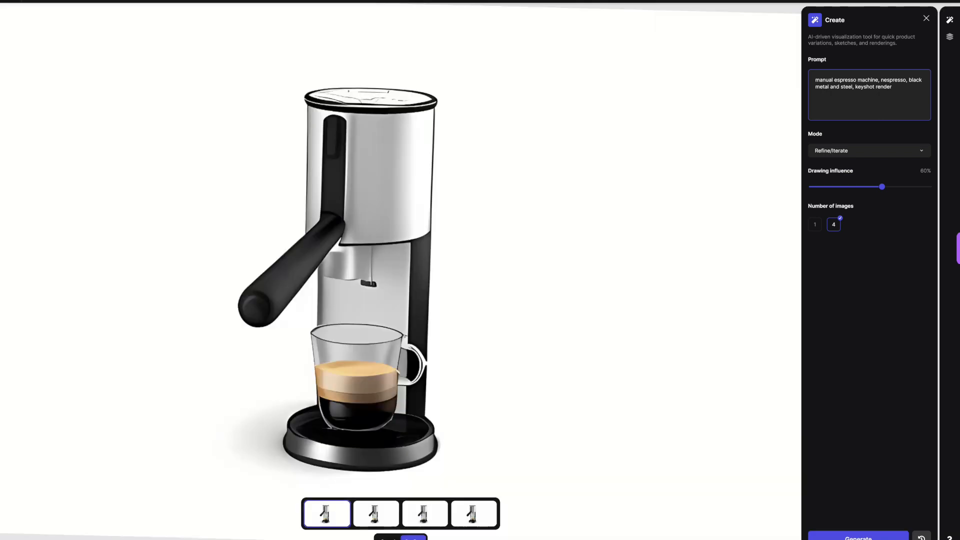
Step: Compare the new Refine/Iterate variations made at 60% drawing influence and apply the fourth to the canvas
left_click(376, 514)
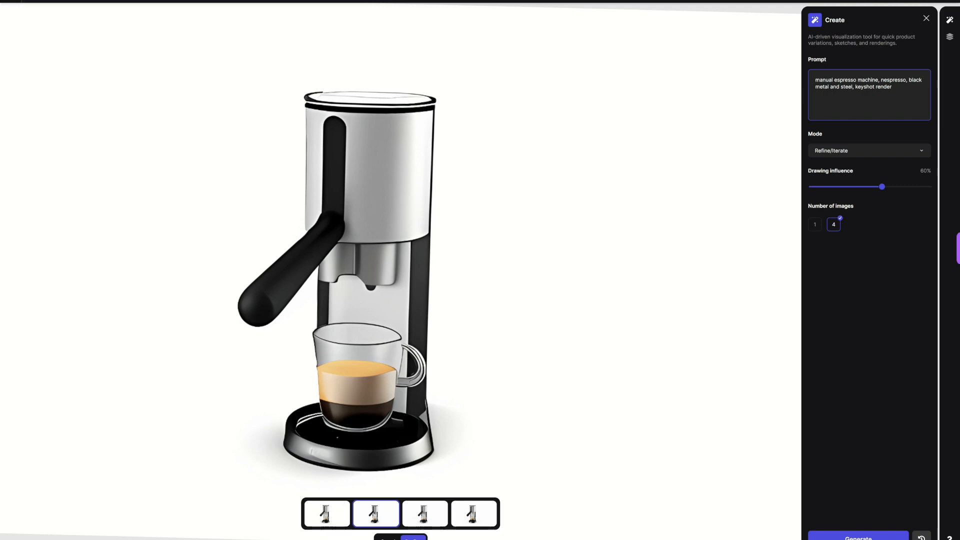
left_click(474, 514)
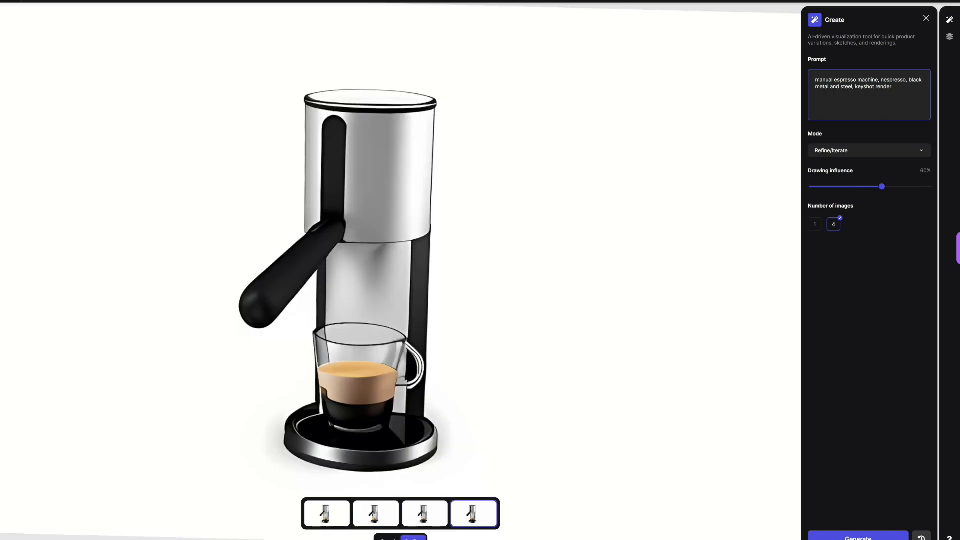
key("Left")
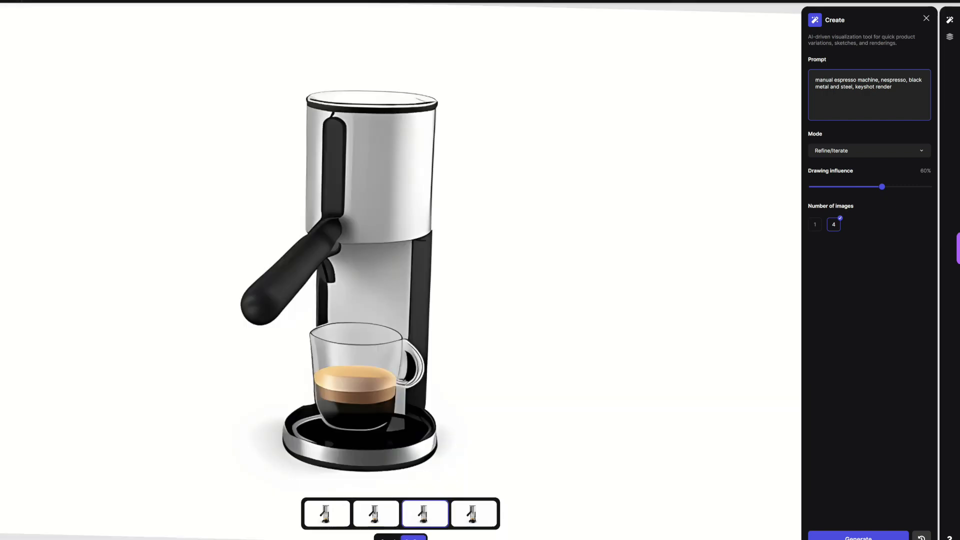
key("Left")
key("Right")
key("Right")
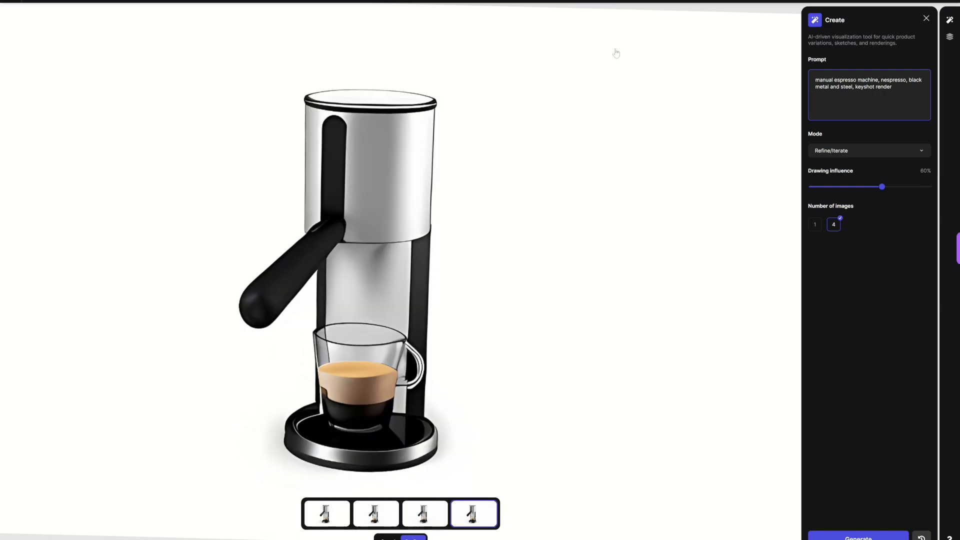
key("Return")
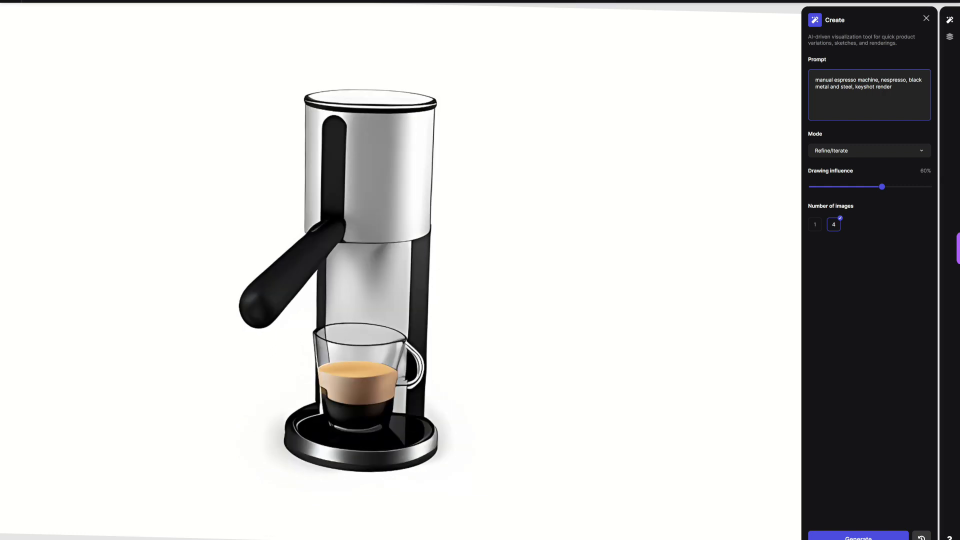
Step: Insert "kitchen background," before "keyshot render" in the prompt and generate four images in Render mode at 90% drawing influence
left_click(855, 87)
type("kitchen background,")
left_click(869, 150)
left_click(836, 178)
left_click(859, 537)
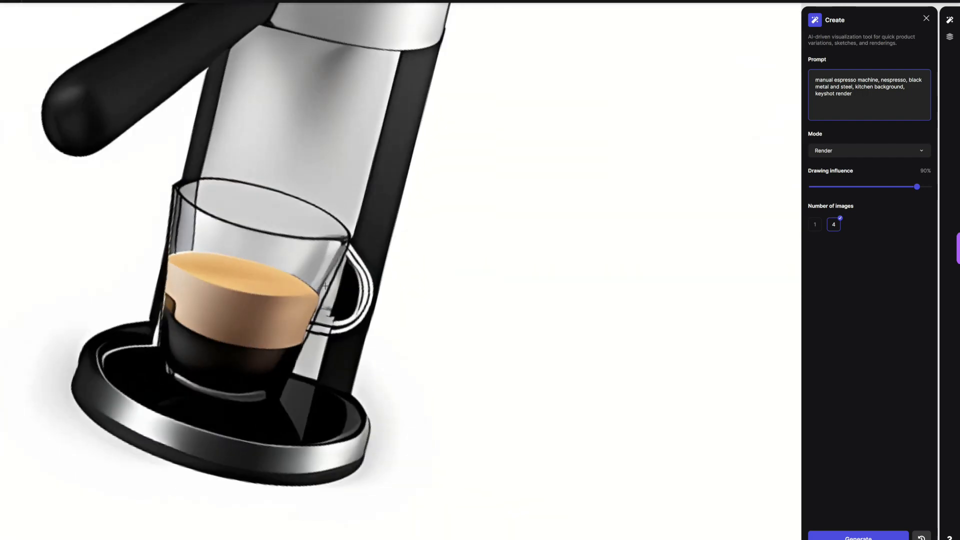
Step: Add a new layer above the latest render and paint a solid dark grey brew-head block under the body
left_click_drag(345, 242, 316, 296)
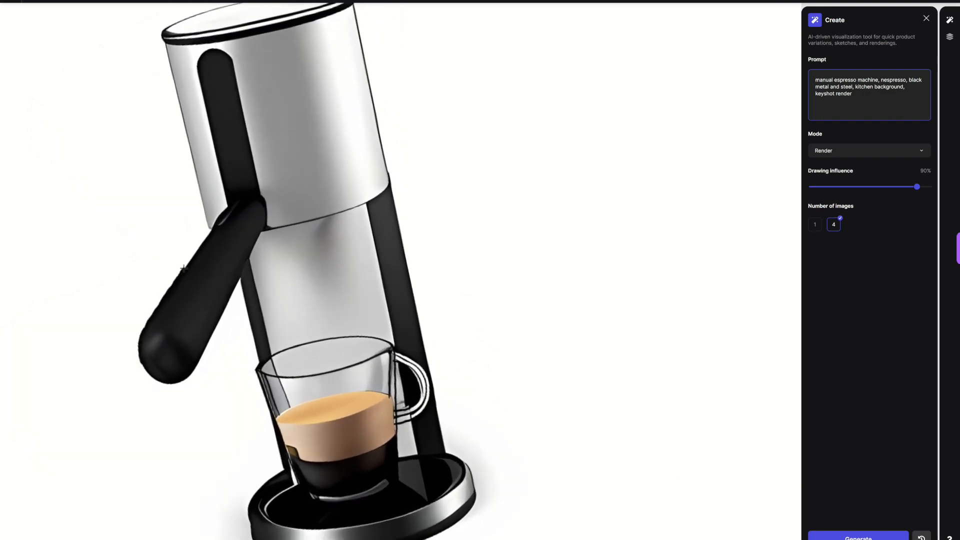
left_click_drag(184, 269, 224, 206)
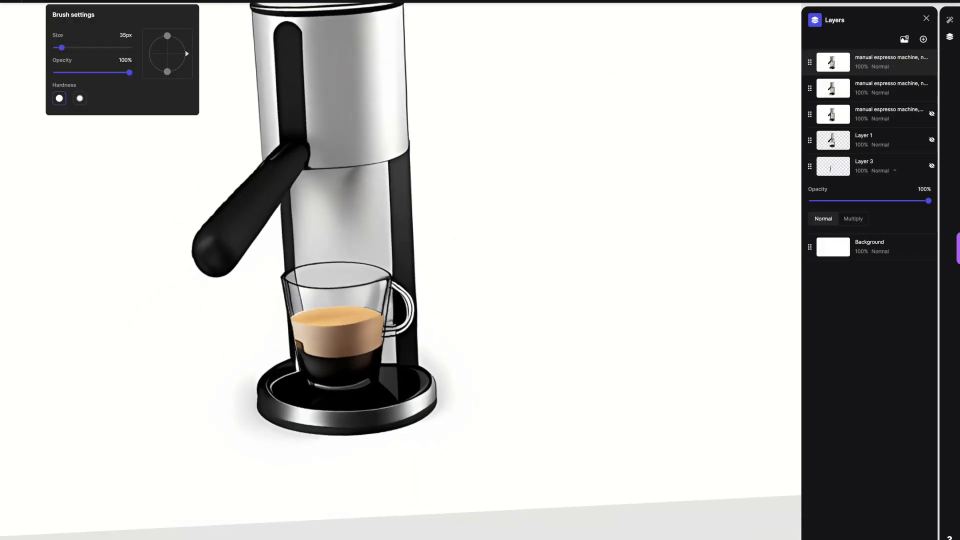
left_click(895, 67)
left_click(923, 39)
mouse_move(300, 184)
left_mouse_down()
mouse_move(352, 189)
mouse_move(309, 200)
mouse_move(303, 213)
mouse_move(354, 170)
mouse_move(302, 224)
mouse_move(323, 174)
mouse_move(296, 178)
mouse_move(327, 229)
mouse_move(356, 221)
left_mouse_up()
left_click(90, 2)
mouse_move(291, 152)
left_mouse_down()
mouse_move(332, 160)
mouse_move(275, 180)
mouse_move(288, 171)
mouse_move(272, 198)
left_mouse_up()
left_click_drag(372, 167, 376, 242)
left_click_drag(307, 245, 361, 239)
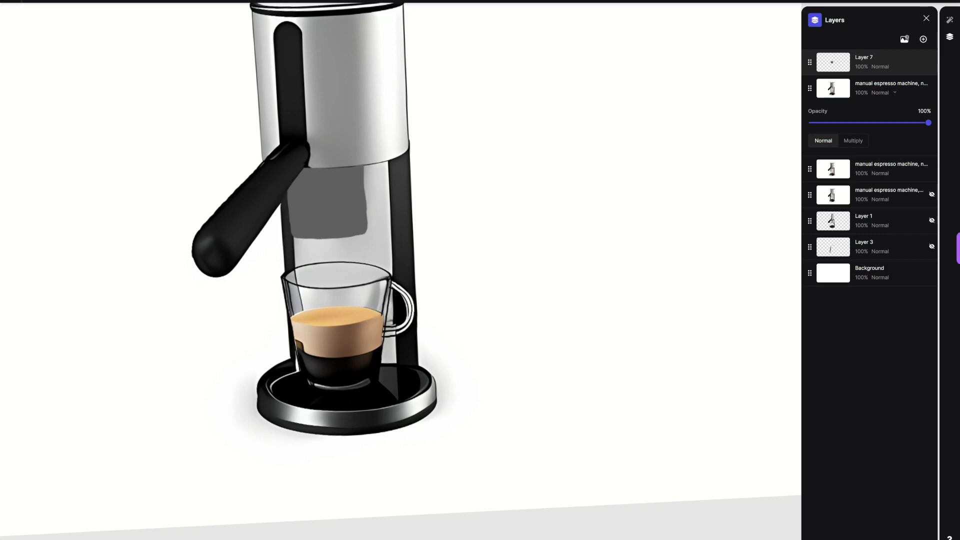
Step: Add two small spouts below the grey block with an 8 px brush, plus light tips and a vertical highlight
key("b")
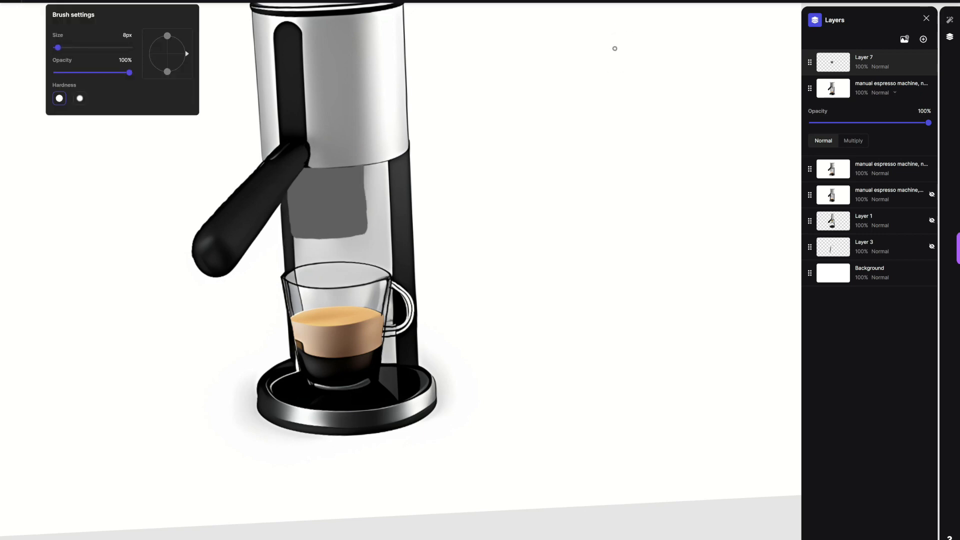
mouse_move(305, 239)
left_mouse_down()
mouse_move(344, 239)
mouse_move(346, 248)
mouse_move(353, 174)
left_mouse_up()
key("b")
left_click(33, 1)
left_click(32, 22)
key("b")
left_click(349, 242)
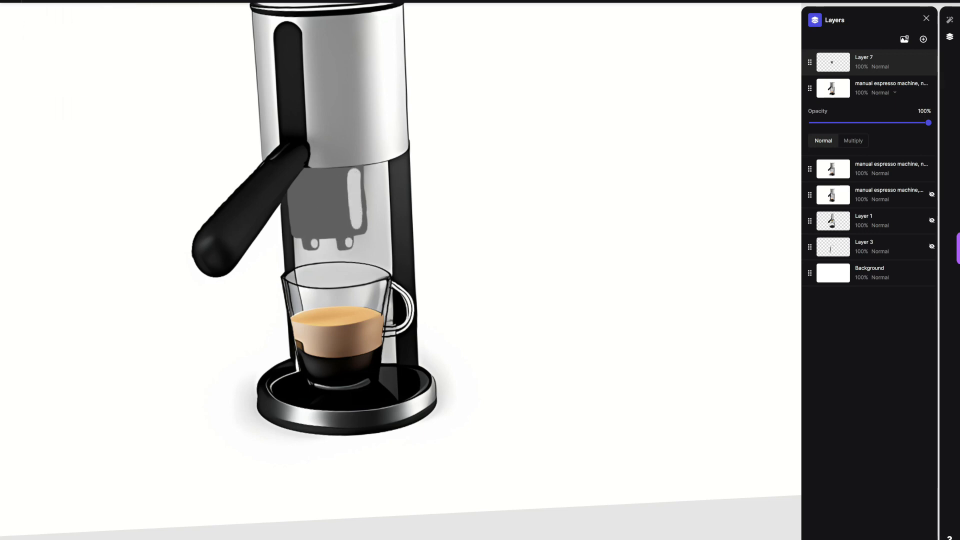
Step: Add darker grey shading along the brew head's side and lower edge and around the spouts with a 7 px brush
mouse_move(33, 2)
left_click(32, 57)
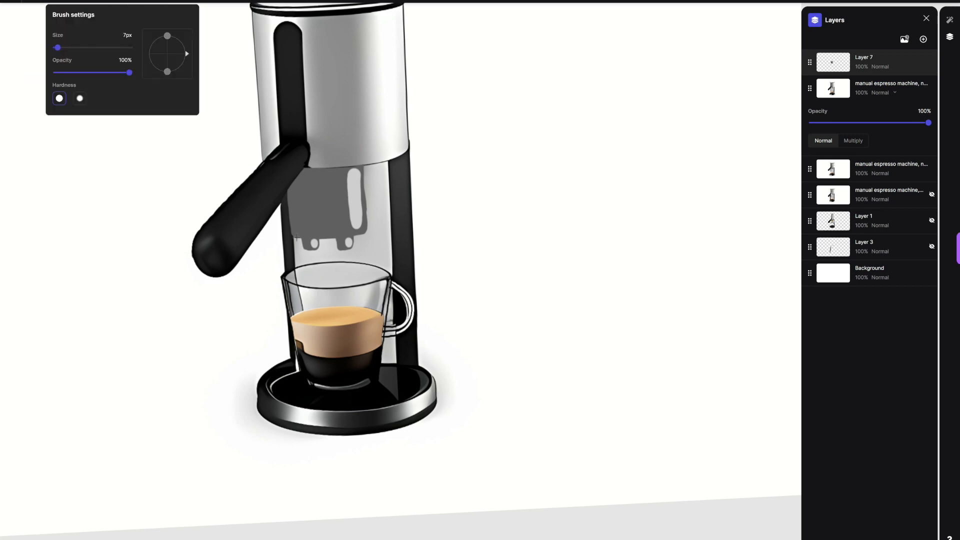
left_click_drag(296, 237, 350, 238)
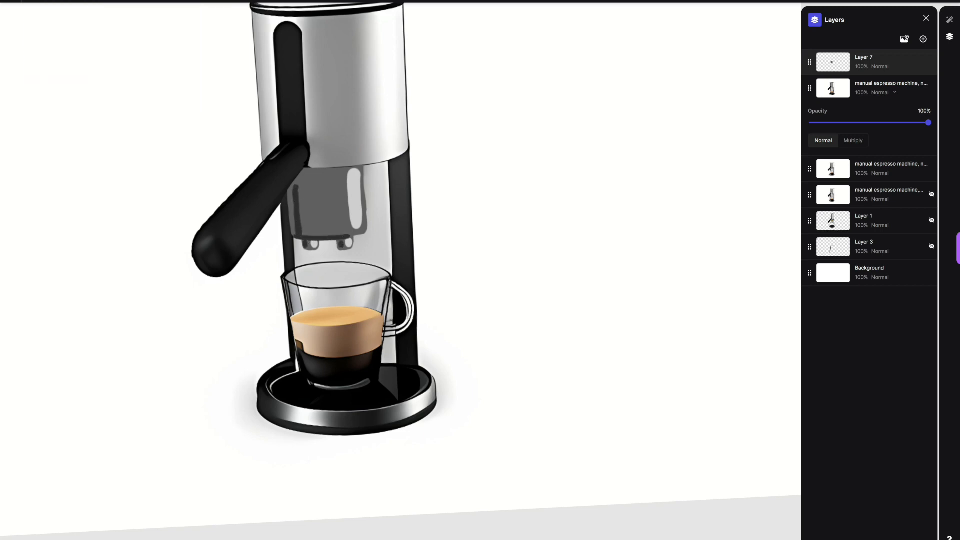
Step: Generate four images in Refine/Iterate mode at 90% drawing influence, compare them and apply the fourth to the canvas
scroll(400, 270, "down", 3)
left_click(950, 20)
left_click(869, 151)
left_click(835, 179)
left_click(858, 538)
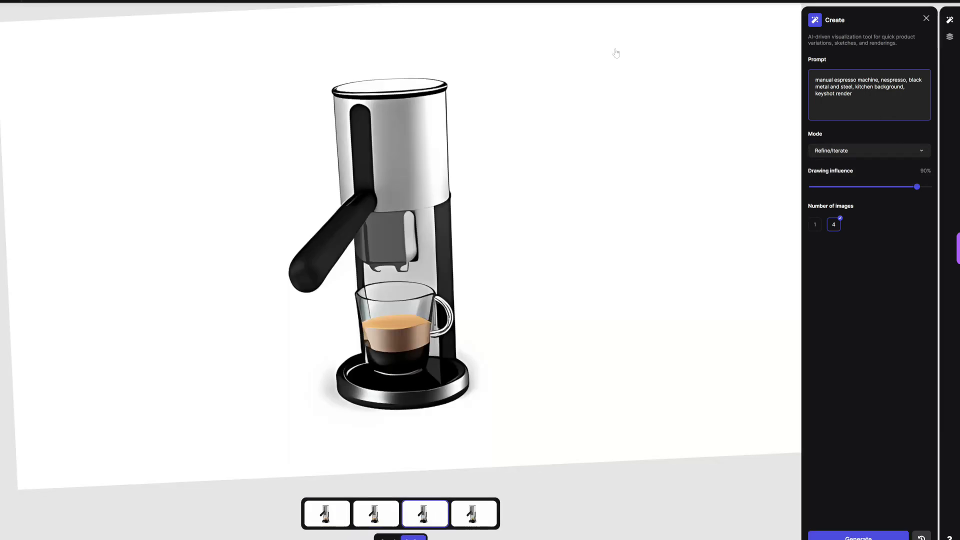
scroll(400, 250, "up", 5)
scroll(400, 250, "down", 2)
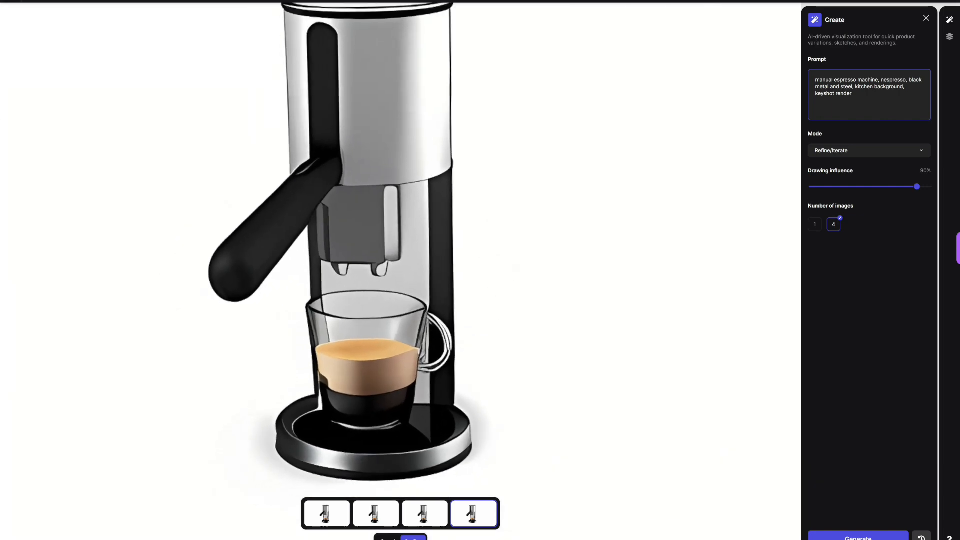
left_click(414, 538)
Step: Outline the brew head, its spouts and the body's lower rim with thin black brush lines
left_click(32, 2)
left_click(53, 2)
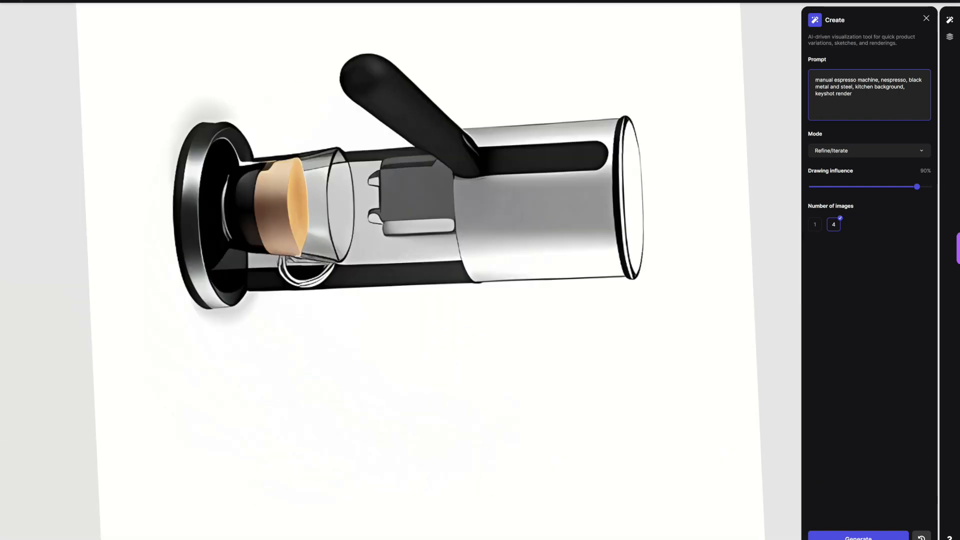
scroll(400, 250, "up", 4)
left_click_drag(347, 238, 316, 306)
key("ctrl+z")
left_click(52, 2)
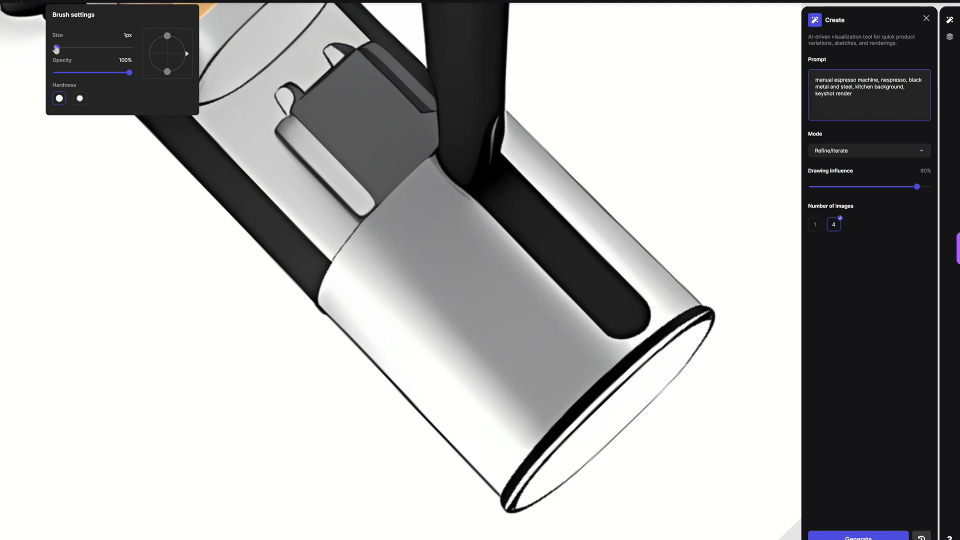
left_click_drag(65, 52, 56, 52)
mouse_move(277, 133)
left_mouse_down()
mouse_move(274, 93)
mouse_move(329, 43)
mouse_move(334, 59)
mouse_move(334, 42)
mouse_move(354, 48)
left_mouse_up()
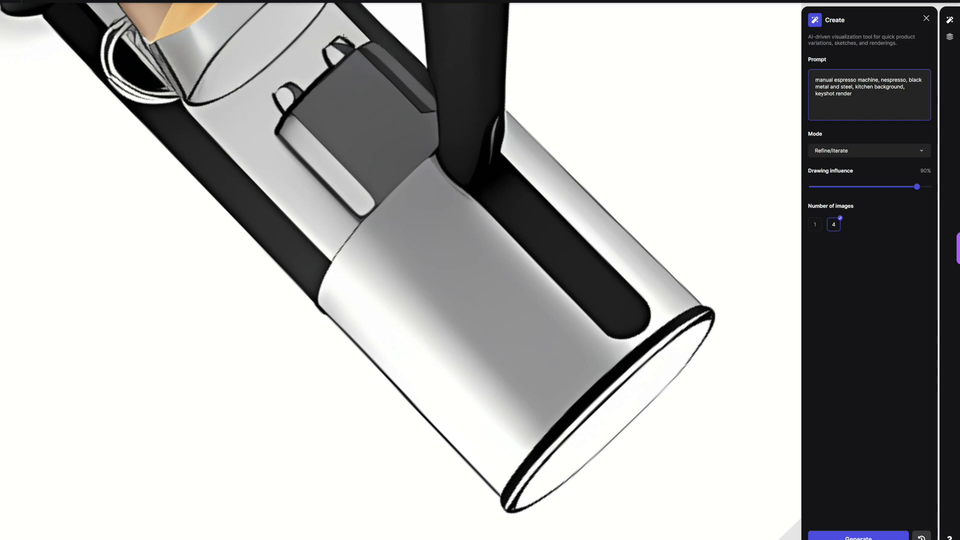
left_click_drag(288, 138, 360, 216)
left_click_drag(319, 306, 438, 139)
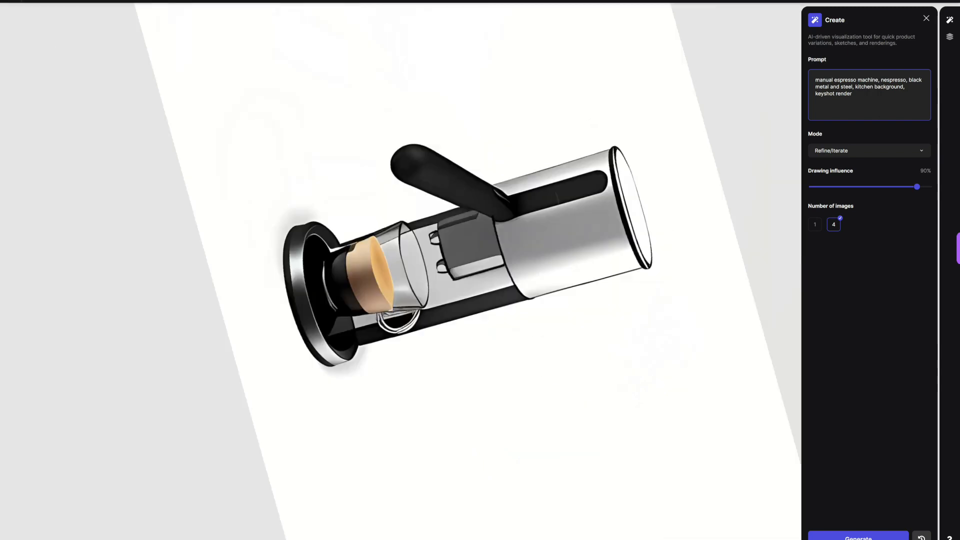
Step: Trace the lever handle's edge below its joint with the body in black, undoing and redrawing the longer stroke
scroll(498, 238, "up", 5)
left_click_drag(452, 233, 471, 278)
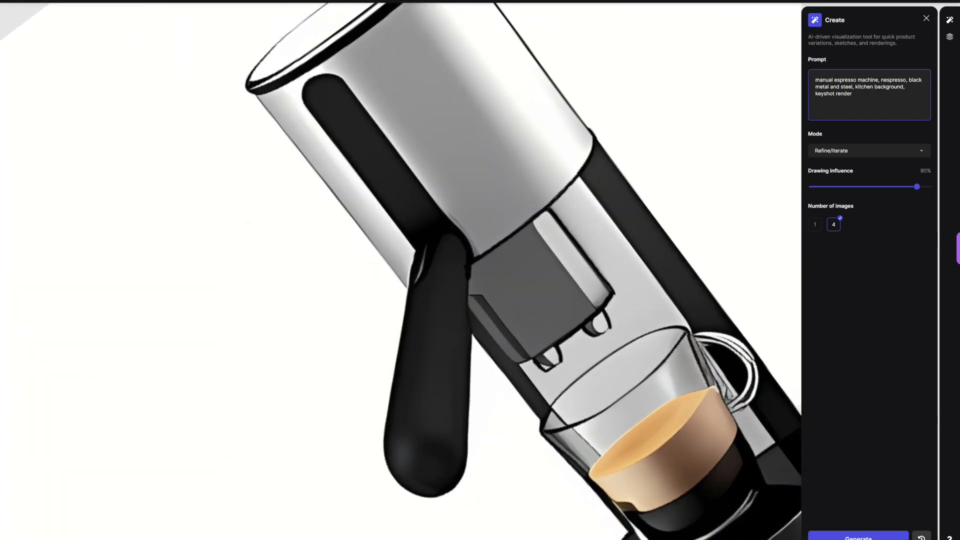
left_click_drag(468, 418, 473, 271)
key("ctrl+z")
left_click_drag(469, 360, 474, 266)
scroll(473, 266, "down", 3)
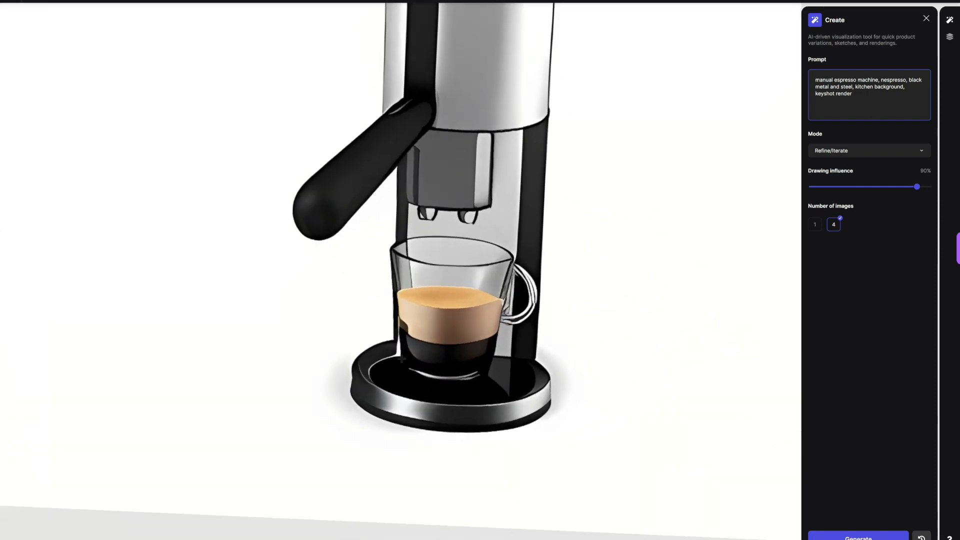
scroll(425, 280, "down", 3)
scroll(425, 281, "up", 2)
scroll(425, 280, "down", 4)
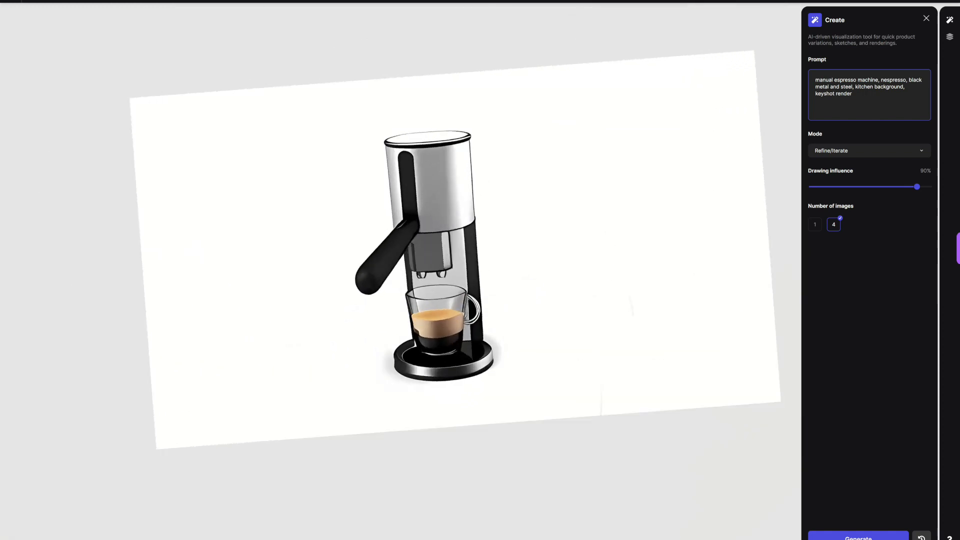
scroll(426, 280, "up", 2)
Step: Generate four Render-mode images at 85% drawing influence with "on kitchen table" in the prompt, and replace that phrase with "gray background,"
left_click(10, 1)
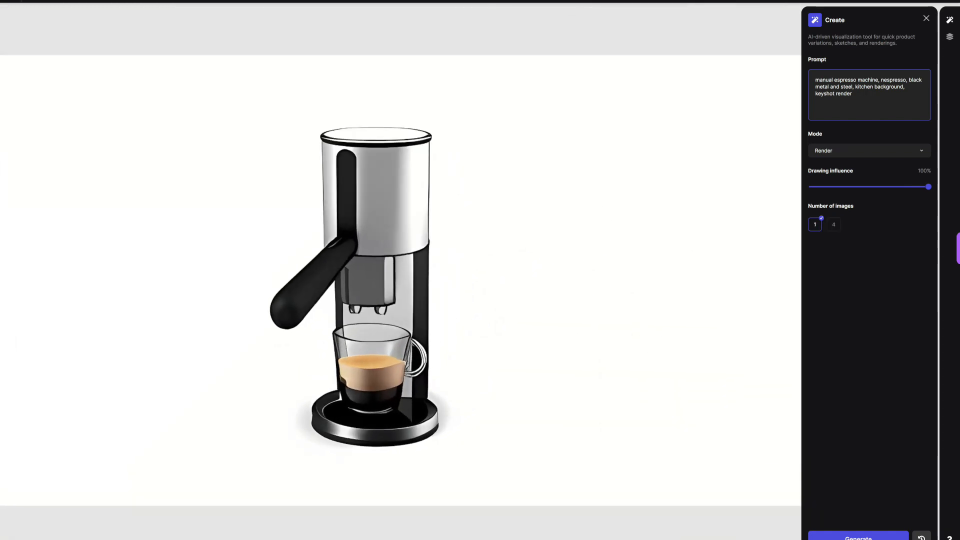
left_click(950, 37)
left_click(950, 20)
left_click(851, 103)
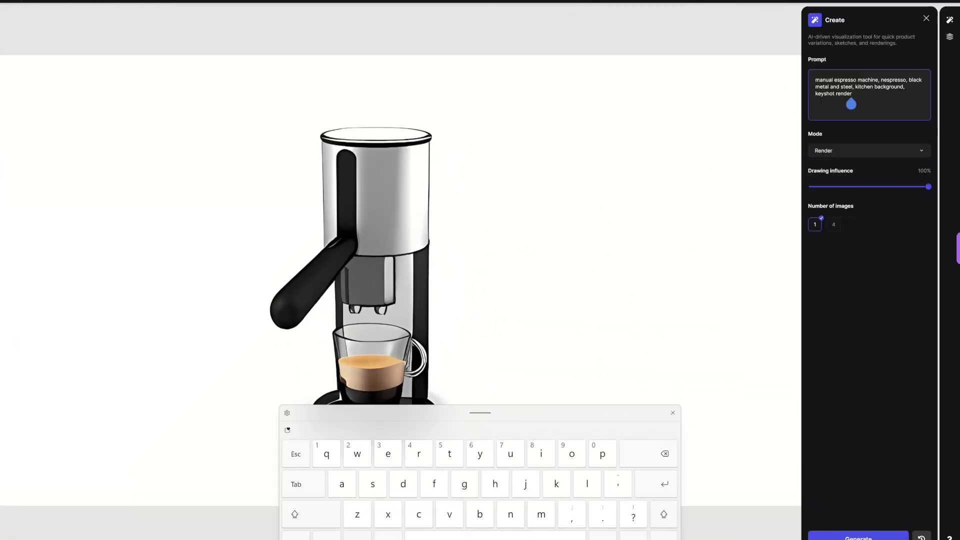
key("BackSpace")
key("BackSpace")
key("BackSpace")
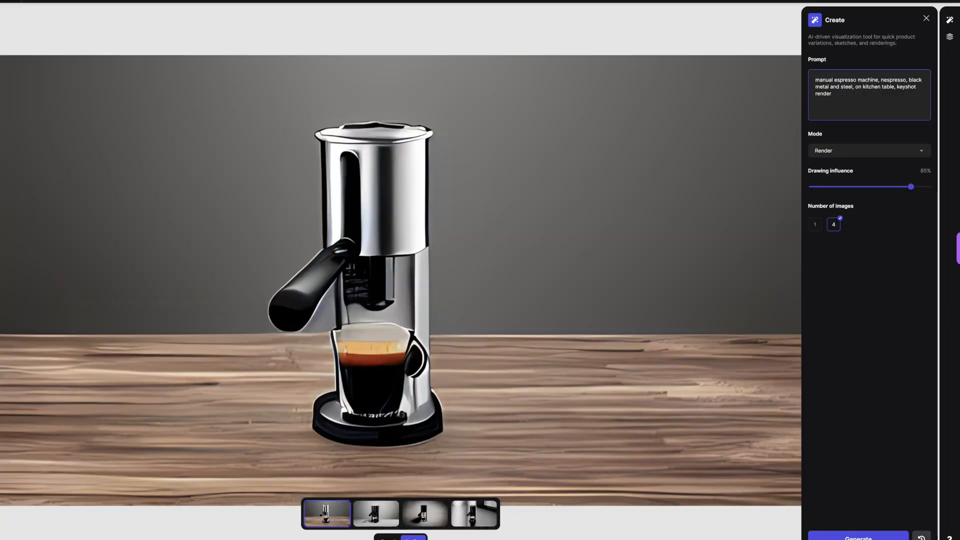
type("gray background")
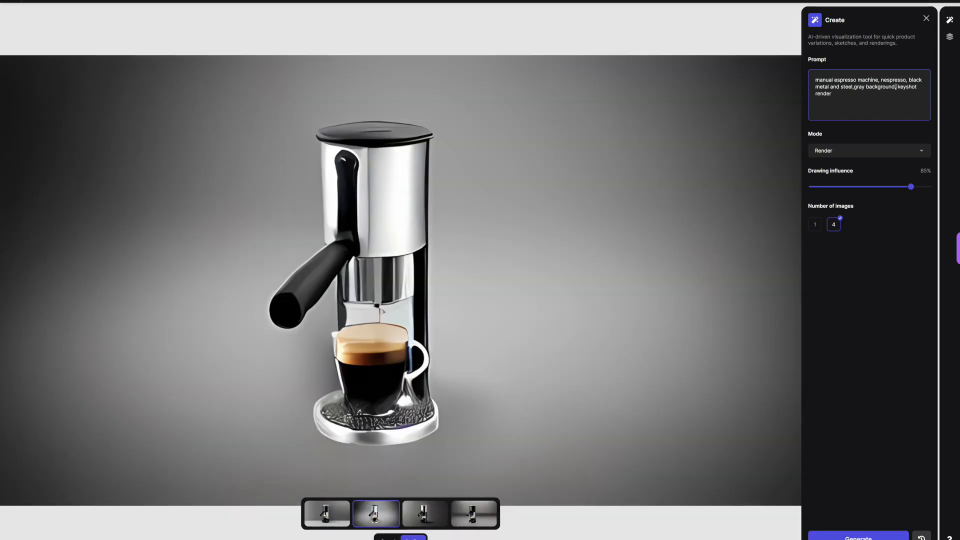
type(",")
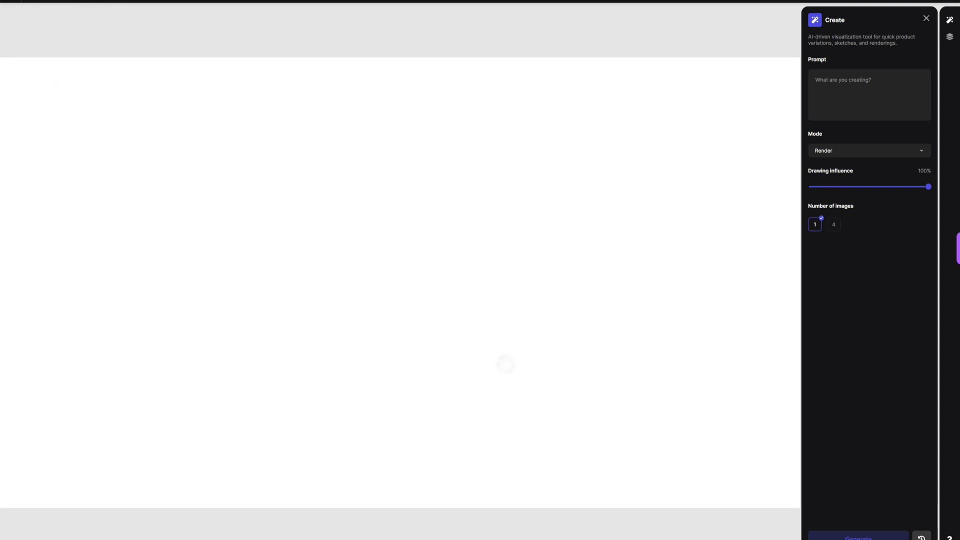
Step: Block in the filled top face and the side outline of a box on the blank canvas with a dark grey 24 px brush
left_click_drag(286, 207, 414, 173)
left_click_drag(417, 251, 506, 201)
left_click_drag(287, 219, 438, 247)
mouse_move(276, 217)
left_mouse_down()
mouse_move(427, 249)
mouse_move(417, 174)
left_mouse_up()
left_click_drag(379, 178, 525, 197)
mouse_move(414, 250)
left_mouse_down()
mouse_move(410, 306)
mouse_move(512, 356)
left_mouse_up()
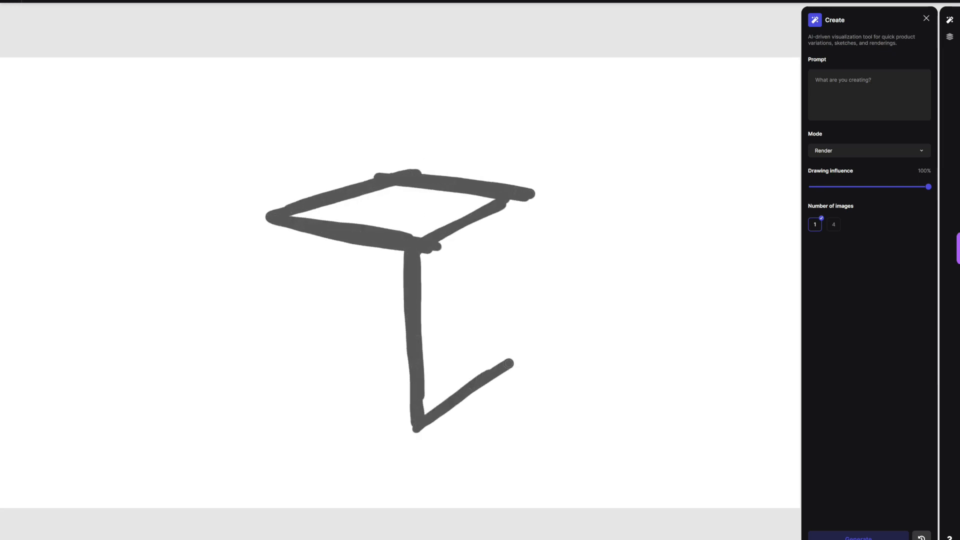
left_click_drag(525, 191, 522, 352)
mouse_move(291, 216)
left_mouse_down()
mouse_move(329, 200)
mouse_move(392, 199)
mouse_move(409, 215)
left_mouse_up()
mouse_move(421, 254)
left_mouse_down()
mouse_move(470, 386)
mouse_move(516, 204)
left_mouse_up()
left_click_drag(507, 232, 500, 299)
Step: Repaint the box's top face in a mid grey and fill its side face solid dark grey
left_click(32, 2)
left_click_drag(32, 48, 31, 31)
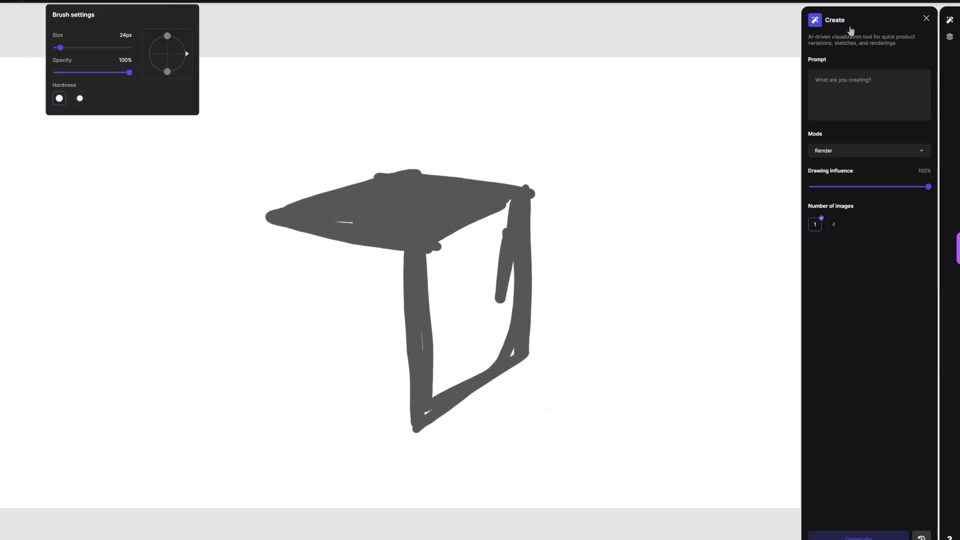
mouse_move(275, 215)
left_mouse_down()
mouse_move(399, 179)
mouse_move(510, 193)
mouse_move(272, 219)
mouse_move(413, 236)
left_mouse_up()
mouse_move(412, 237)
left_mouse_down()
mouse_move(370, 215)
mouse_move(401, 202)
left_mouse_up()
left_click(32, 2)
left_click_drag(32, 35, 32, 49)
mouse_move(420, 259)
left_mouse_down()
mouse_move(500, 218)
mouse_move(465, 361)
mouse_move(500, 266)
left_mouse_up()
left_click_drag(526, 227, 527, 340)
Step: Paint the box's front face solid light grey, adjusting the brush size for its edges
left_click(32, 2)
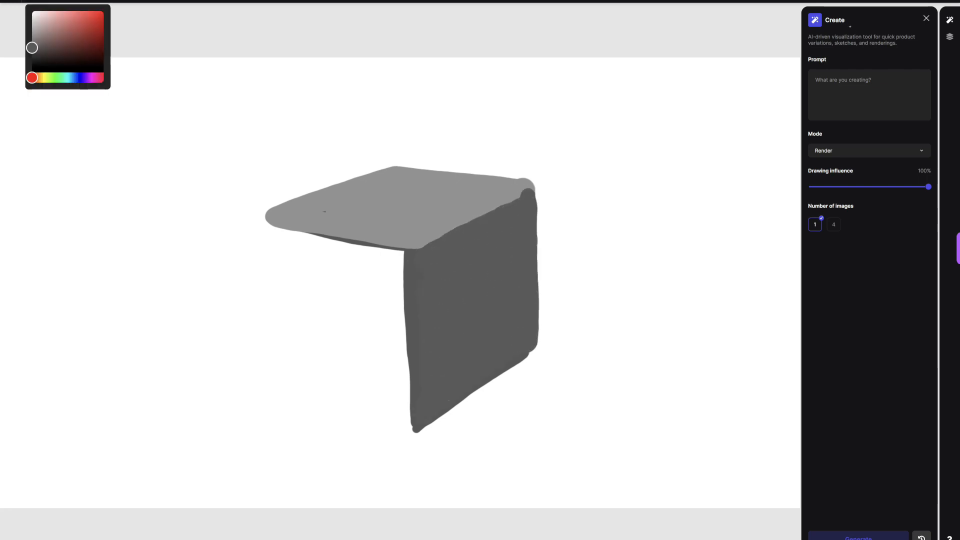
left_click_drag(32, 47, 32, 28)
mouse_move(270, 235)
left_mouse_down()
mouse_move(312, 243)
mouse_move(400, 420)
mouse_move(260, 230)
mouse_move(291, 270)
mouse_move(284, 298)
mouse_move(319, 261)
left_mouse_up()
left_click(54, 2)
left_click_drag(69, 47, 61, 47)
left_click_drag(409, 254, 415, 431)
left_click_drag(264, 224, 416, 254)
left_click_drag(413, 260, 411, 433)
Step: Paint a near-white block projecting from the lower part of the box's front face, undoing and redrawing its shape
left_click(32, 2)
left_click_drag(32, 29, 32, 26)
mouse_move(297, 382)
left_mouse_down()
mouse_move(346, 374)
mouse_move(342, 395)
mouse_move(362, 379)
mouse_move(318, 438)
mouse_move(361, 399)
mouse_move(299, 405)
mouse_move(313, 371)
mouse_move(337, 397)
mouse_move(363, 373)
mouse_move(341, 450)
mouse_move(365, 380)
left_mouse_up()
key("ctrl+z")
key("ctrl+z")
key("ctrl+z")
key("ctrl+z")
key("ctrl+z")
key("ctrl+z")
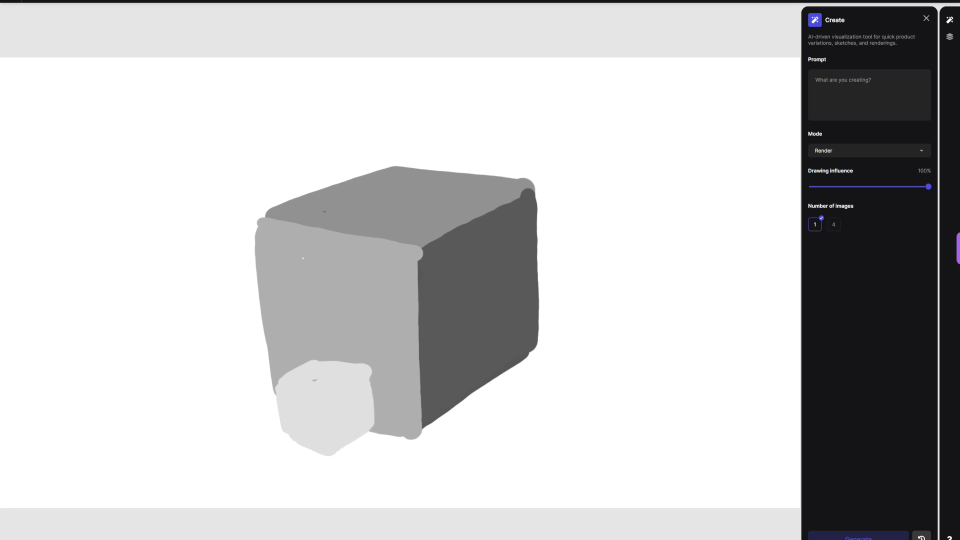
mouse_move(292, 399)
left_mouse_down()
mouse_move(315, 365)
mouse_move(330, 427)
mouse_move(366, 422)
mouse_move(308, 383)
mouse_move(328, 358)
mouse_move(361, 373)
left_mouse_up()
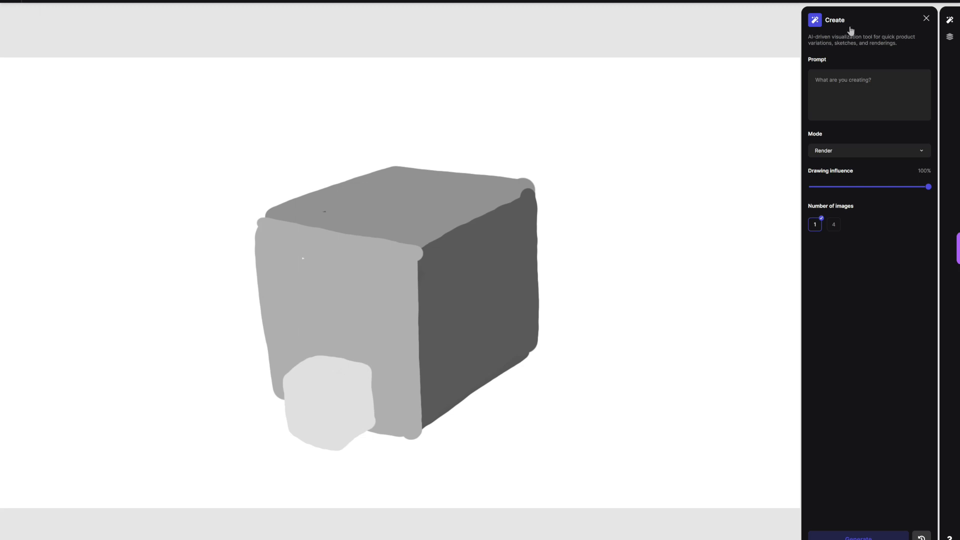
key("ctrl+z")
key("ctrl+z")
key("ctrl+z")
key("ctrl+z")
key("ctrl+z")
key("ctrl+z")
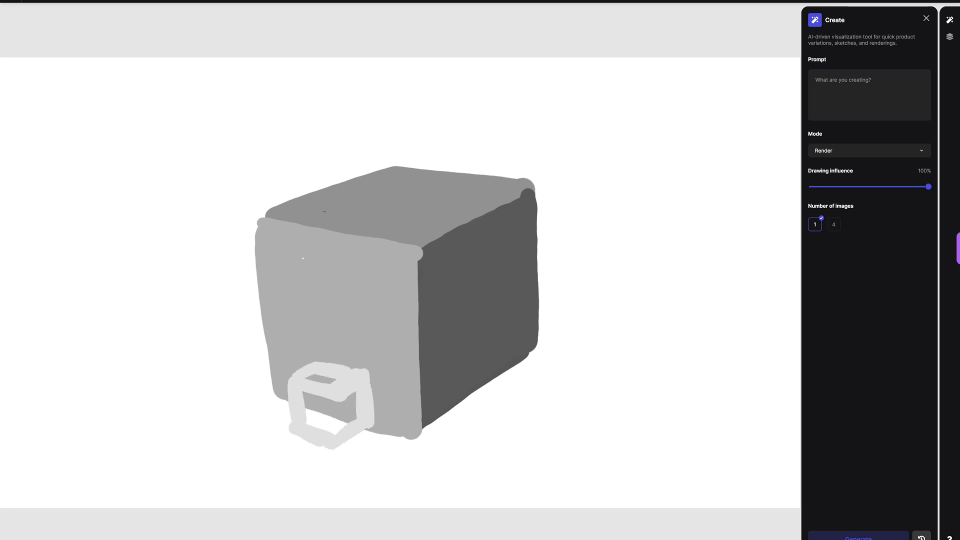
mouse_move(297, 385)
left_mouse_down()
mouse_move(277, 364)
mouse_move(320, 369)
mouse_move(278, 390)
mouse_move(335, 398)
mouse_move(320, 415)
mouse_move(274, 359)
mouse_move(320, 387)
left_mouse_up()
Step: Paint a taller near-white block on the upper front face and a slightly darker grey band above the lower block
mouse_move(287, 308)
left_mouse_down()
mouse_move(315, 228)
mouse_move(281, 229)
mouse_move(300, 312)
mouse_move(323, 231)
mouse_move(318, 295)
left_mouse_up()
left_click(53, 1)
left_click(32, 1)
left_click(359, 338)
left_click(32, 2)
left_click(32, 22)
left_click(32, 2)
left_click(32, 31)
left_click_drag(349, 343, 290, 337)
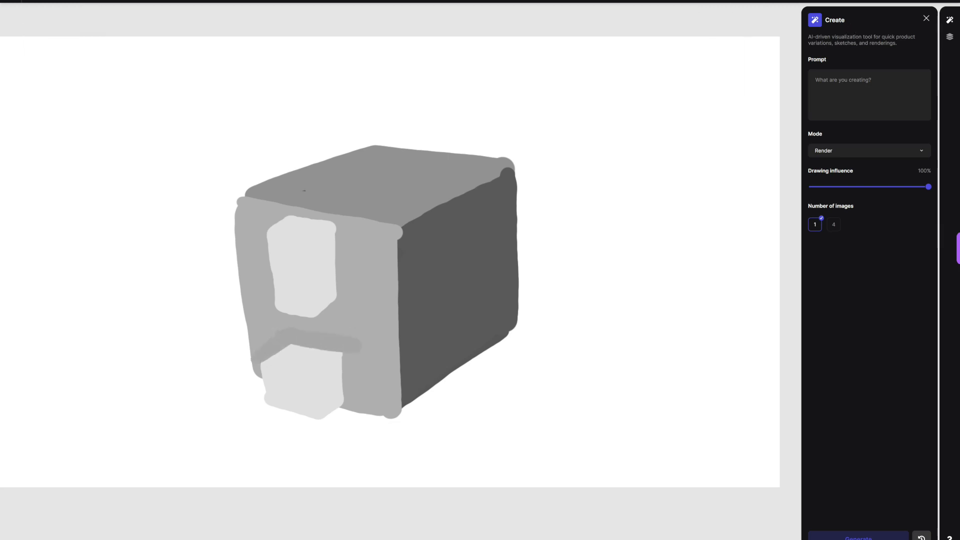
Step: Shade the upper block with a lighter front face and a white top
left_click(31, 1)
left_click(31, 19)
mouse_move(277, 232)
left_mouse_down()
mouse_move(313, 238)
mouse_move(286, 226)
mouse_move(276, 243)
mouse_move(305, 310)
mouse_move(295, 307)
mouse_move(307, 234)
mouse_move(278, 229)
left_mouse_up()
left_click(31, 1)
left_click(32, 10)
mouse_move(375, 280)
left_mouse_down()
mouse_move(347, 262)
mouse_move(370, 275)
left_mouse_up()
scroll(356, 179, "up", 4)
Step: Paint a light grey oval hopper on top of the box and a mid-grey vertical slot on the upper front block
left_click(31, 1)
mouse_move(341, 189)
left_mouse_down()
mouse_move(330, 180)
mouse_move(401, 193)
left_mouse_up()
key("ctrl+z")
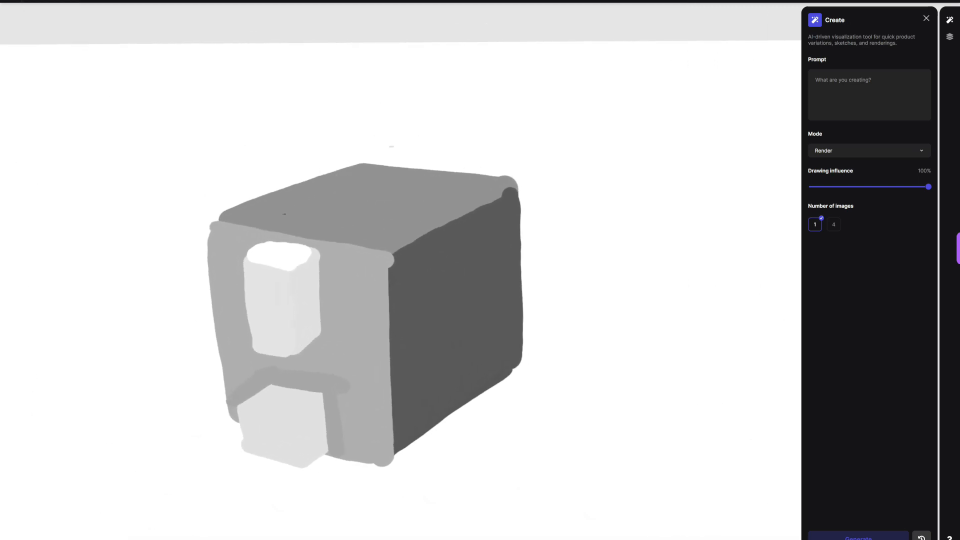
mouse_move(326, 174)
left_mouse_down()
mouse_move(401, 149)
mouse_move(320, 170)
mouse_move(380, 198)
mouse_move(314, 175)
mouse_move(436, 149)
left_mouse_up()
left_click(33, 1)
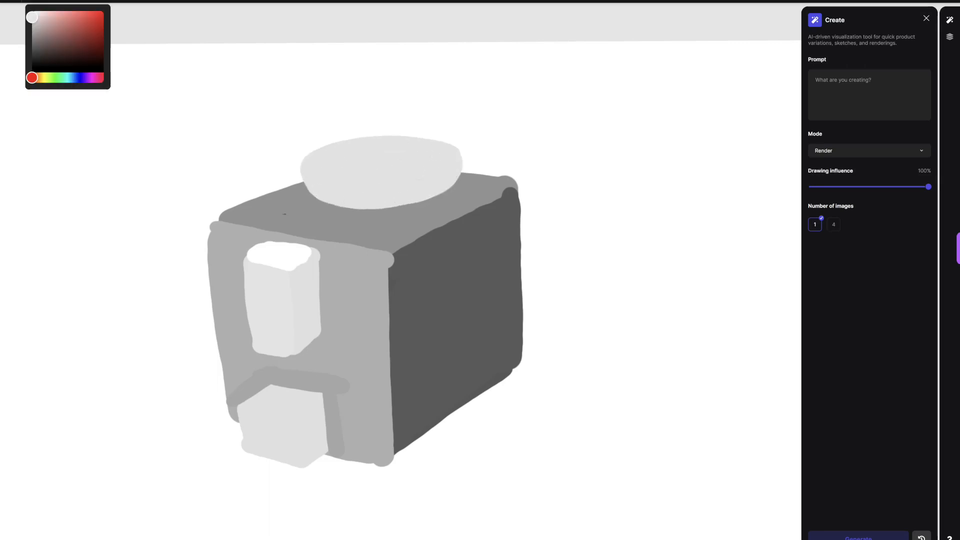
left_click_drag(268, 332, 265, 299)
Step: Add a new layer beneath the box drawing and paint a near-black base strip along the box's bottom edges
left_click(33, 1)
left_click(950, 37)
left_click(873, 88)
left_click(923, 39)
left_click(33, 1)
left_click(32, 61)
mouse_move(240, 429)
left_mouse_down()
mouse_move(407, 463)
mouse_move(515, 374)
left_mouse_up()
Step: Fill the lower part of the hopper with dark brown on Layer 1 to suggest coffee beans
left_click(33, 1)
left_click(32, 20)
left_click_drag(313, 158, 361, 146)
left_click(33, 1)
left_click_drag(33, 78, 39, 77)
left_click_drag(59, 16, 84, 50)
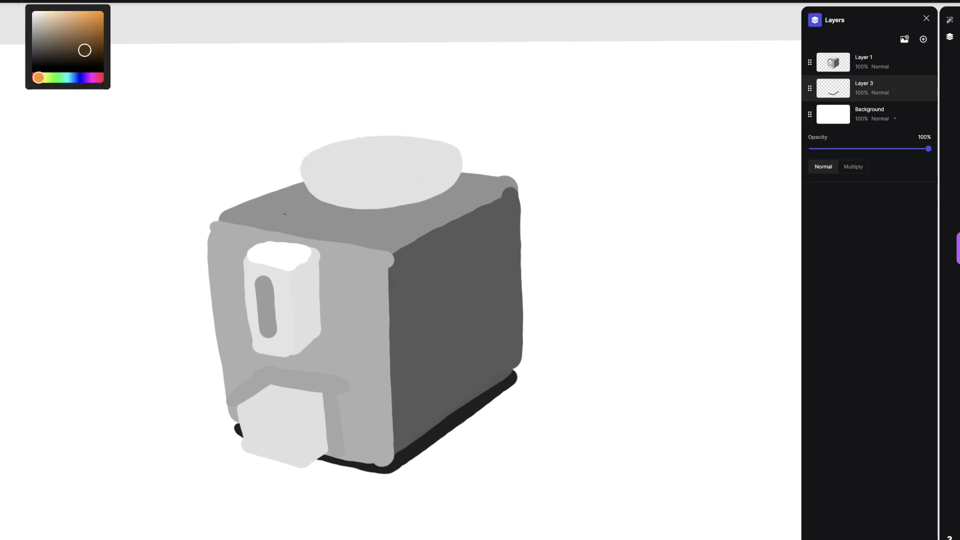
left_click(312, 171)
left_click(913, 89)
left_click(871, 58)
mouse_move(313, 172)
left_mouse_down()
mouse_move(327, 189)
mouse_move(396, 192)
mouse_move(446, 167)
mouse_move(318, 174)
mouse_move(435, 161)
mouse_move(391, 193)
left_mouse_up()
Step: Add a new layer on top and paint a light grey lid over the upper part of the hopper
left_click(923, 39)
left_click(33, 2)
left_click(33, 19)
left_click_drag(322, 165, 313, 163)
key("ctrl+z")
left_click(33, 2)
left_click(32, 11)
key("ctrl+z")
left_click(33, 2)
left_click_drag(32, 11, 32, 17)
mouse_move(316, 167)
left_mouse_down()
mouse_move(411, 160)
mouse_move(400, 138)
left_mouse_up()
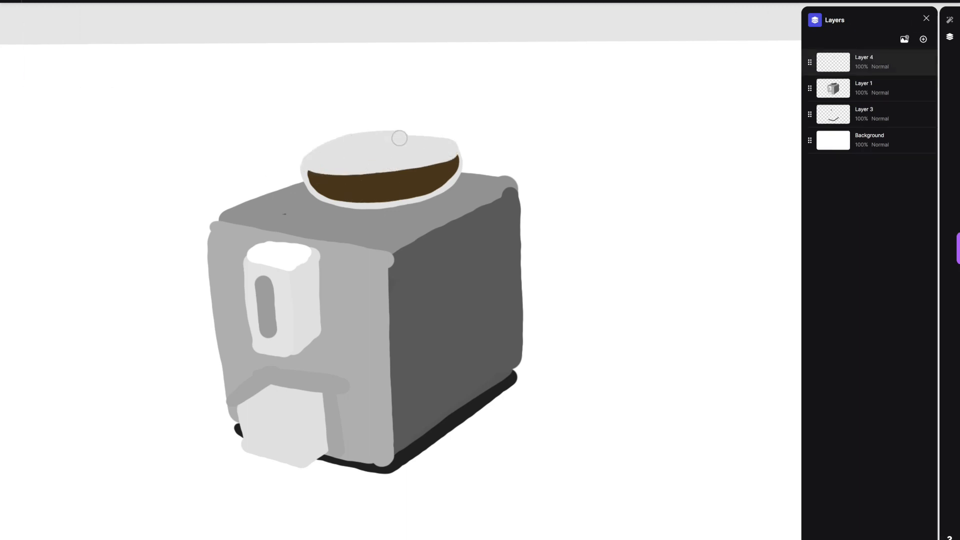
Step: Outline the lower block and the box's front face with thin near-black sketch lines on the top layer
left_click(33, 2)
left_click_drag(32, 59, 32, 66)
left_click(55, 2)
left_click(59, 48)
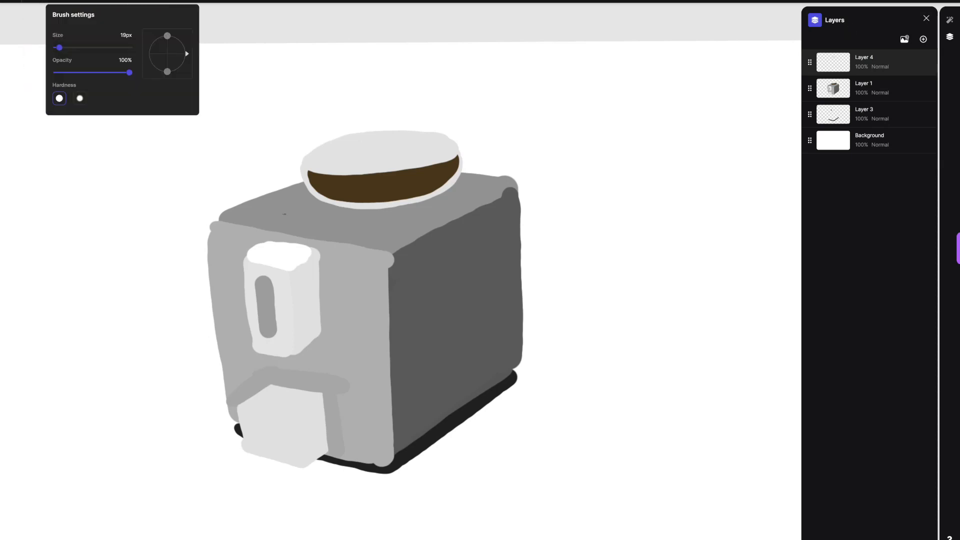
left_click_drag(247, 450, 240, 417)
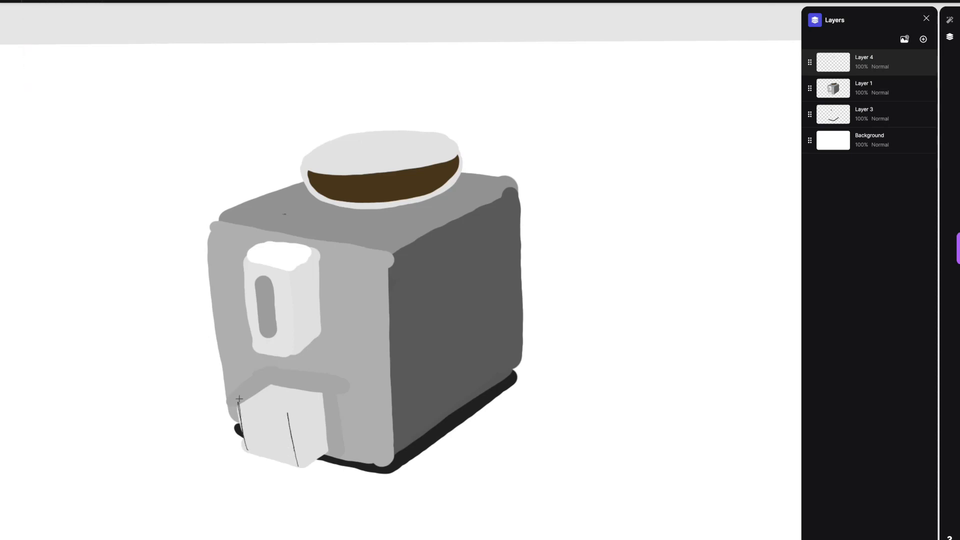
mouse_move(201, 226)
left_mouse_down()
mouse_move(230, 420)
mouse_move(400, 260)
mouse_move(397, 452)
left_mouse_up()
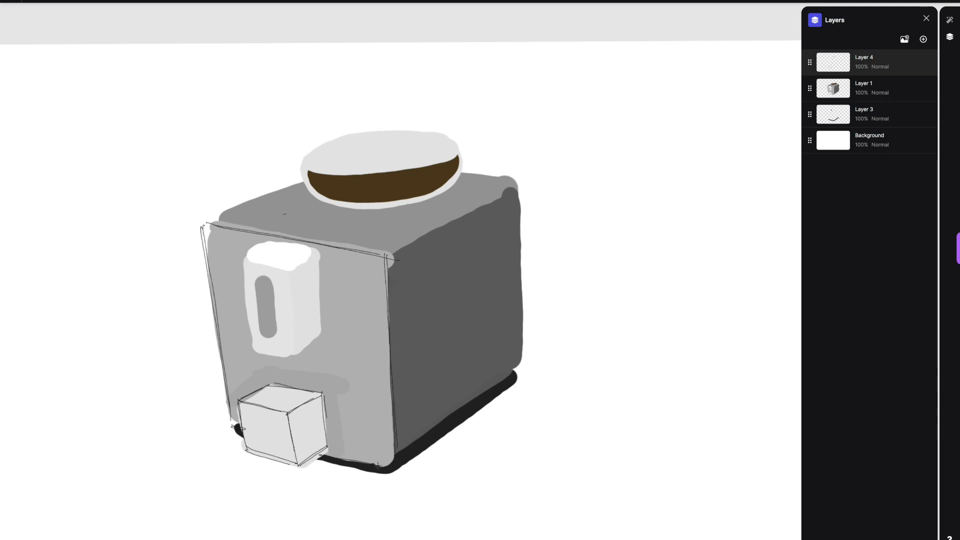
Step: Sketch thin dark outlines around the box's side and top faces and along the hopper's lid and rim
left_click_drag(521, 186, 521, 367)
left_click_drag(394, 259, 521, 186)
mouse_move(318, 159)
left_mouse_down()
mouse_move(339, 175)
mouse_move(301, 154)
left_mouse_up()
mouse_move(402, 151)
left_mouse_down()
mouse_move(323, 150)
mouse_move(462, 148)
left_mouse_up()
left_click_drag(312, 176, 403, 202)
left_click_drag(206, 219, 306, 177)
left_click_drag(208, 220, 292, 192)
Step: Outline the upper front block's edges with thin dark sketch lines
left_click_drag(245, 273, 254, 349)
left_click_drag(237, 254, 290, 262)
left_click_drag(290, 261, 313, 250)
mouse_move(238, 254)
left_mouse_down()
mouse_move(277, 243)
mouse_move(295, 356)
left_mouse_up()
left_click_drag(277, 243, 315, 245)
left_click_drag(253, 350, 291, 356)
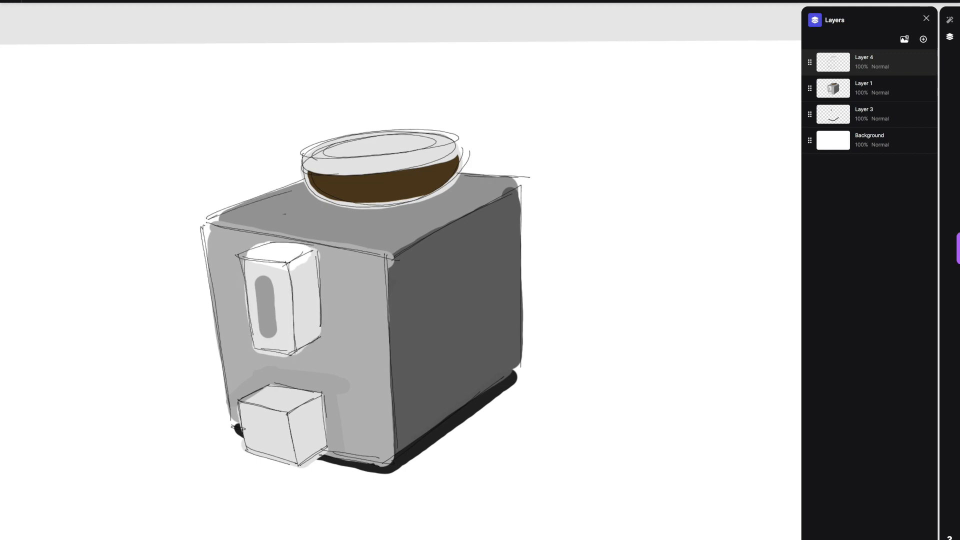
Step: Enter the prompt "breville home eespresso machine, steel, keyshot render" for the box sketch
left_click(950, 20)
left_click(869, 94)
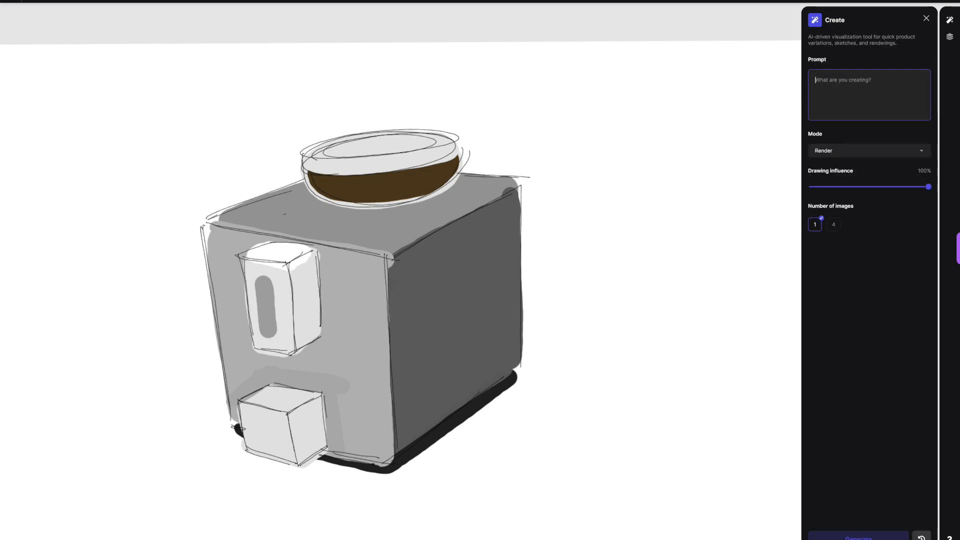
type("breville home eespresso machine, steel, keyshot render")
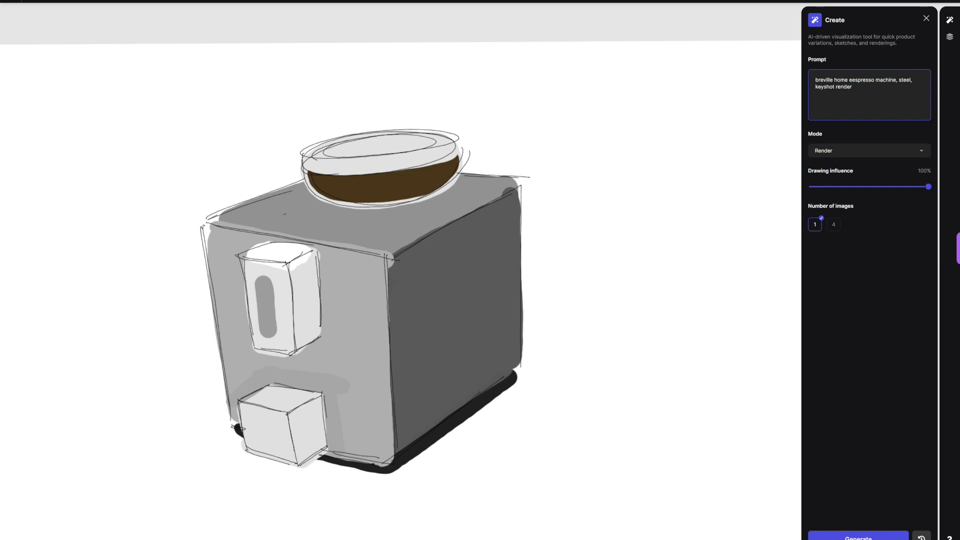
Step: Generate four images in Refine/Iterate mode at 80% drawing influence and preview the fourth variation
left_click(870, 151)
left_click(845, 179)
left_click(834, 225)
left_click(858, 537)
scroll(573, 370, "down", 2)
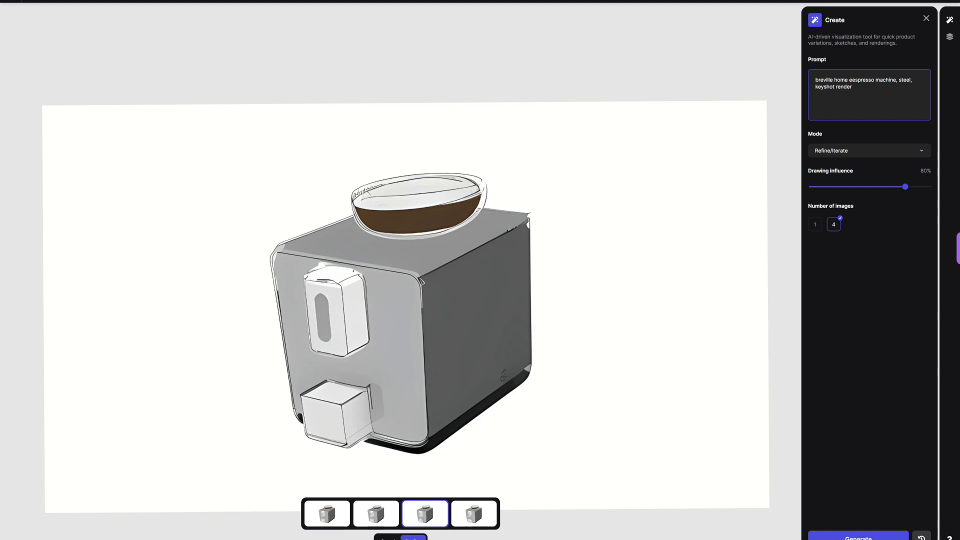
left_click(474, 514)
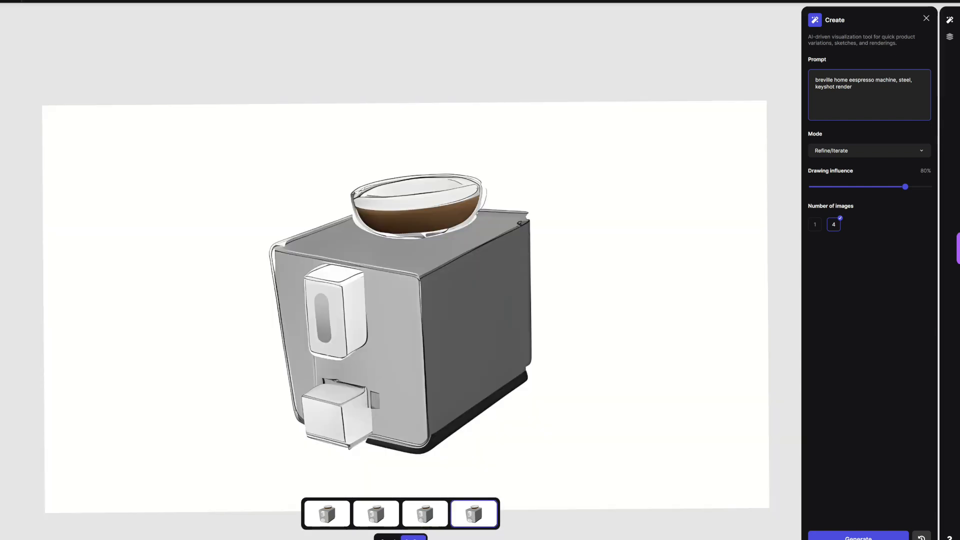
Step: Compare the first, second and third generated variations and keep the third one
left_click(327, 514)
left_click(376, 515)
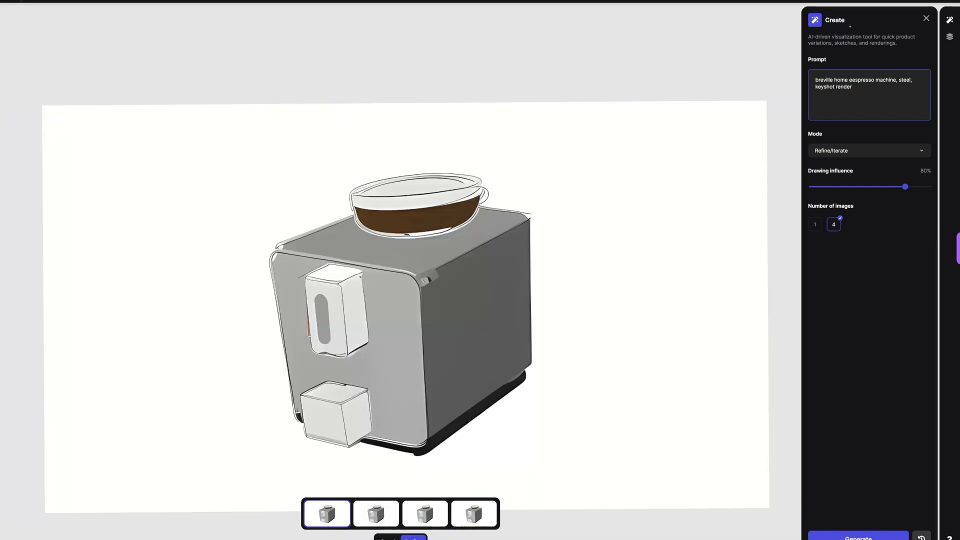
left_click(425, 514)
scroll(547, 457, "up", 5)
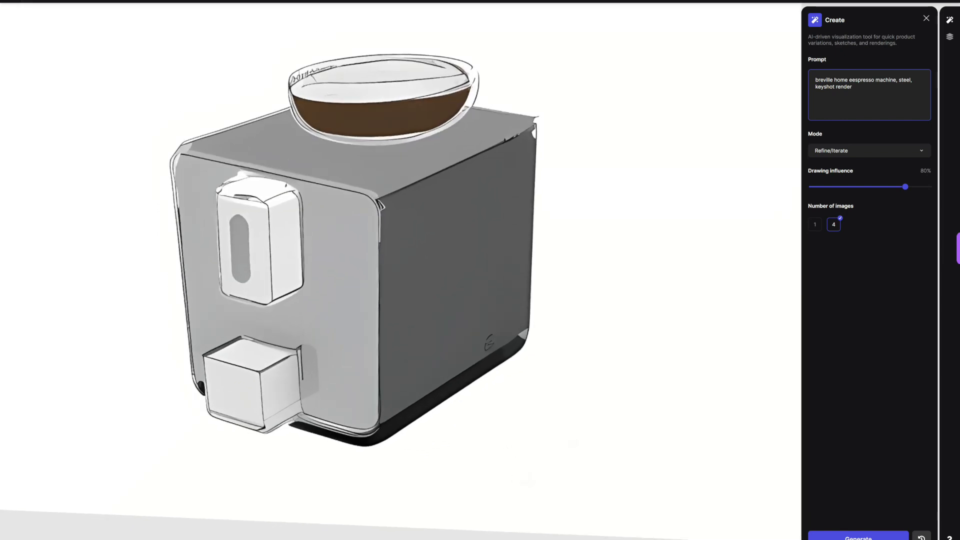
Step: Outline the upper front block's front face and its pill-shaped slot with thin dark lines
key("b")
left_click_drag(71, 47, 58, 47)
left_click(35, 1)
scroll(328, 269, "up", 5)
mouse_move(195, 298)
left_mouse_down()
mouse_move(176, 282)
mouse_move(174, 218)
mouse_move(188, 187)
left_mouse_up()
mouse_move(231, 328)
left_mouse_down()
mouse_move(227, 181)
mouse_move(152, 168)
left_mouse_up()
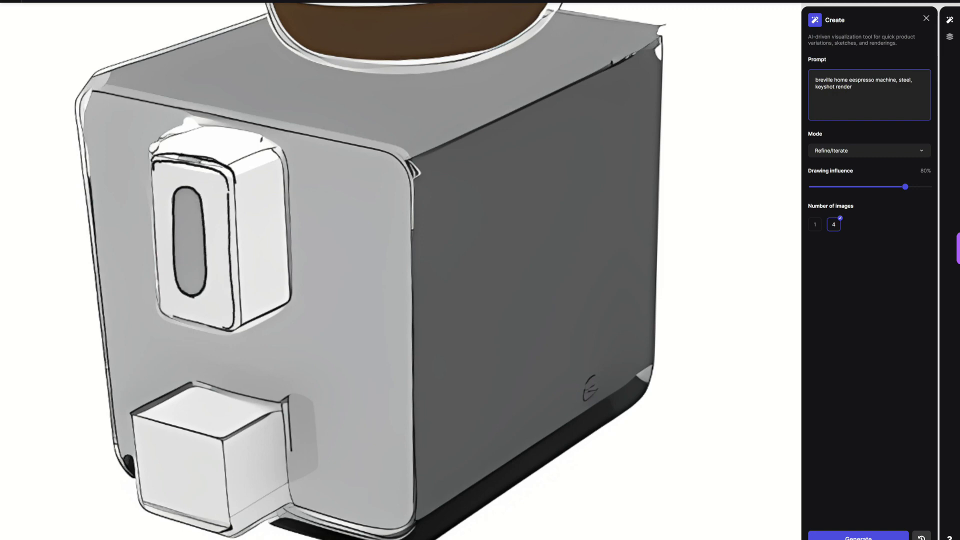
Step: Strengthen the lower front block's bottom and rear edges with dark sketch lines
scroll(370, 270, "up", 2)
left_click_drag(279, 452, 331, 403)
mouse_move(270, 462)
left_mouse_down()
mouse_move(335, 405)
mouse_move(366, 428)
mouse_move(480, 411)
left_mouse_up()
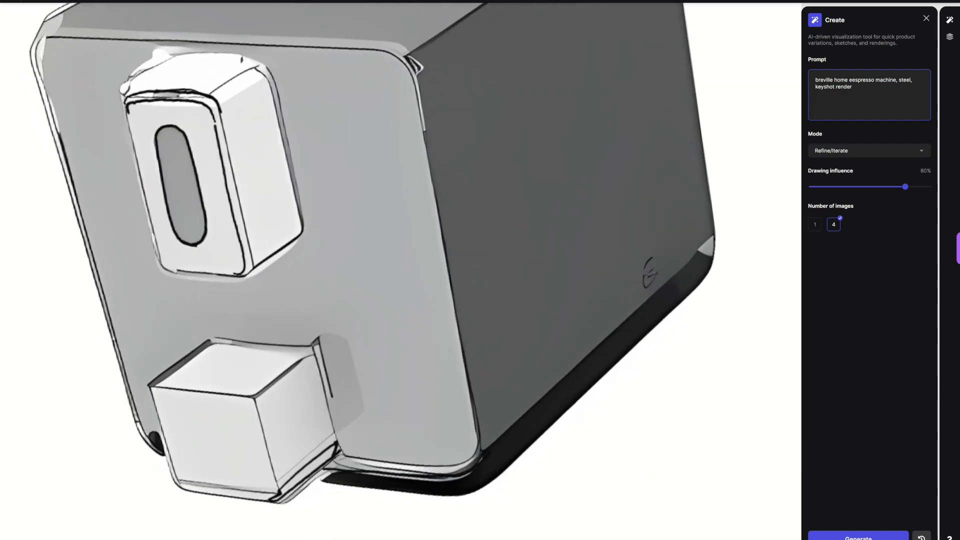
mouse_move(299, 338)
left_mouse_down()
mouse_move(337, 420)
mouse_move(329, 466)
left_mouse_up()
scroll(325, 340, "up", 1)
left_click_drag(250, 418, 328, 352)
key("ctrl+z")
Step: Draw a rounded rectangular panel outline inside the lower block's front face
mouse_move(247, 412)
left_mouse_down()
mouse_move(308, 349)
mouse_move(236, 501)
mouse_move(281, 525)
left_mouse_up()
scroll(280, 431, "down", 1)
mouse_move(234, 427)
left_mouse_down()
mouse_move(205, 348)
mouse_move(211, 328)
left_mouse_up()
left_click_drag(293, 327, 333, 433)
left_click_drag(234, 431, 321, 433)
scroll(401, 270, "down", 1)
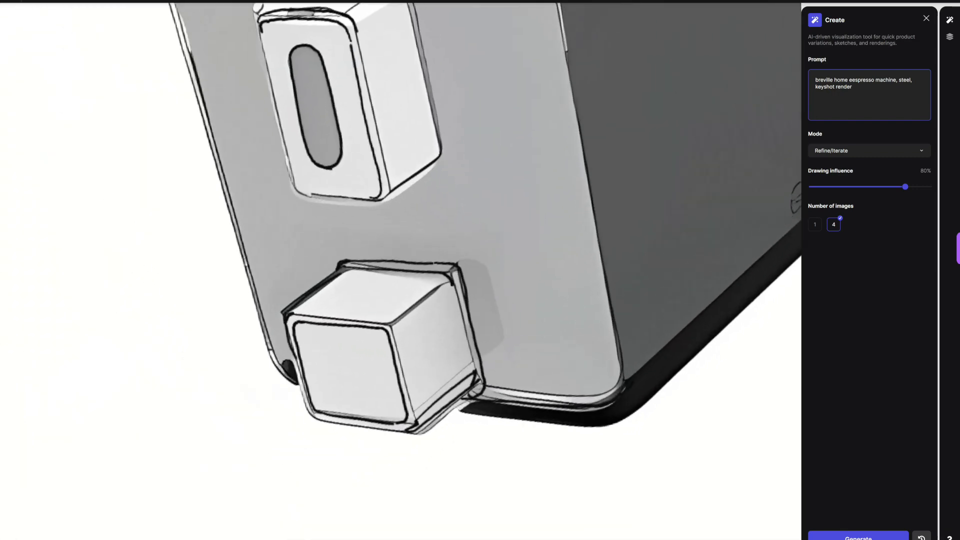
scroll(401, 270, "down", 1)
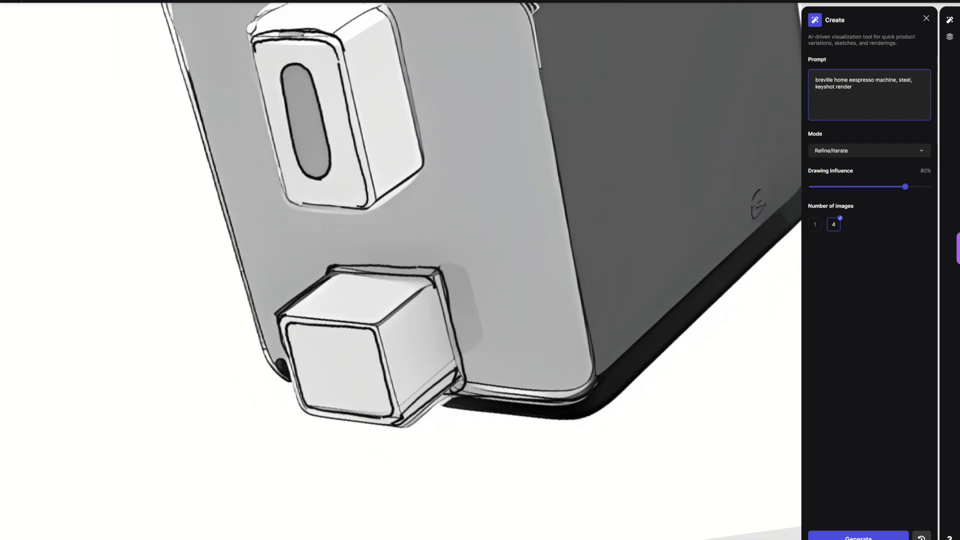
Step: Redraw the box's front, top and rear corner edges and the hopper's lower contour with dark lines
mouse_move(120, 308)
left_mouse_down()
mouse_move(305, 178)
mouse_move(253, 206)
mouse_move(424, 112)
mouse_move(459, 115)
left_mouse_up()
key("ctrl+z")
scroll(400, 271, "down", 5)
scroll(400, 270, "up", 3)
left_click_drag(527, 147, 537, 163)
scroll(400, 270, "down", 1)
left_click_drag(455, 198, 491, 165)
scroll(400, 270, "up", 5)
mouse_move(264, 437)
left_mouse_down()
mouse_move(245, 351)
mouse_move(262, 274)
mouse_move(397, 96)
mouse_move(490, 103)
mouse_move(510, 119)
left_mouse_up()
key("ctrl+z")
scroll(400, 270, "down", 5)
scroll(400, 270, "up", 4)
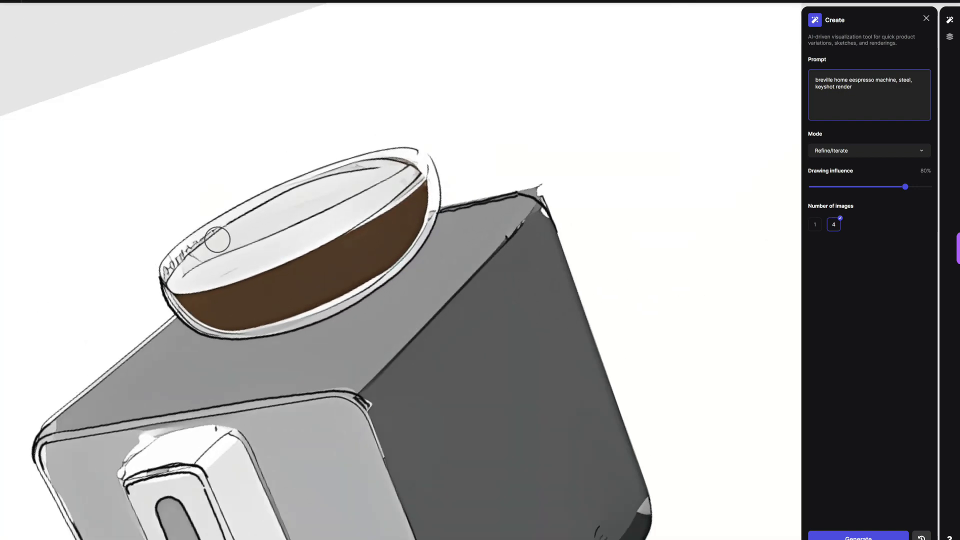
Step: Hide Layer 1 and erase the grey shading and stray lines inside the hopper lid on the generated layer
left_click(949, 36)
key("ctrl+z")
left_click(882, 65)
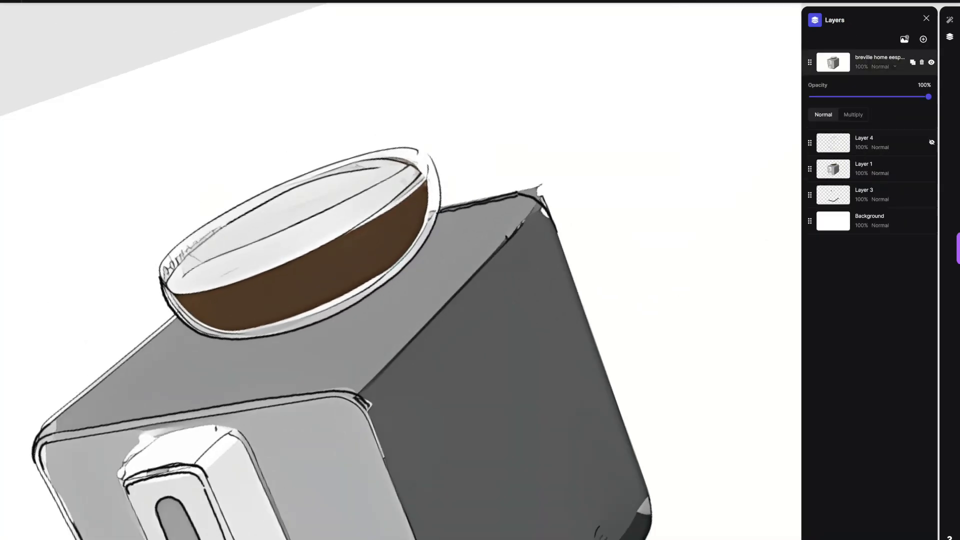
left_click(143, 2)
mouse_move(210, 242)
left_mouse_down()
mouse_move(184, 261)
mouse_move(332, 181)
left_mouse_up()
left_click(932, 168)
mouse_move(183, 263)
left_mouse_down()
mouse_move(400, 164)
mouse_move(311, 168)
left_mouse_up()
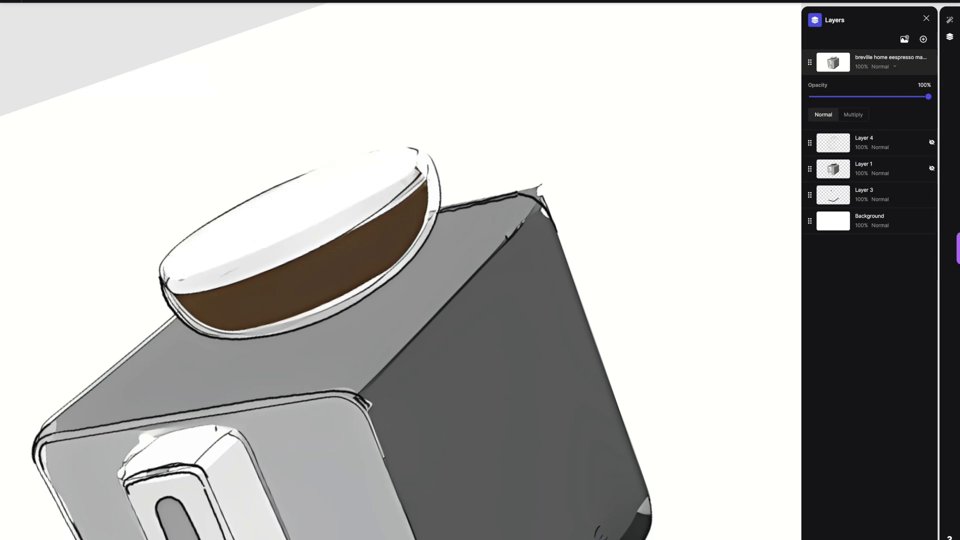
Step: Redraw the hopper lid's oval rim with thin dark lines
mouse_move(161, 283)
left_mouse_down()
mouse_move(353, 157)
mouse_move(429, 168)
left_mouse_up()
mouse_move(165, 263)
left_mouse_down()
mouse_move(322, 220)
mouse_move(421, 159)
mouse_move(420, 149)
left_mouse_up()
key("ctrl+z")
scroll(419, 148, "down", 8)
scroll(400, 270, "up", 6)
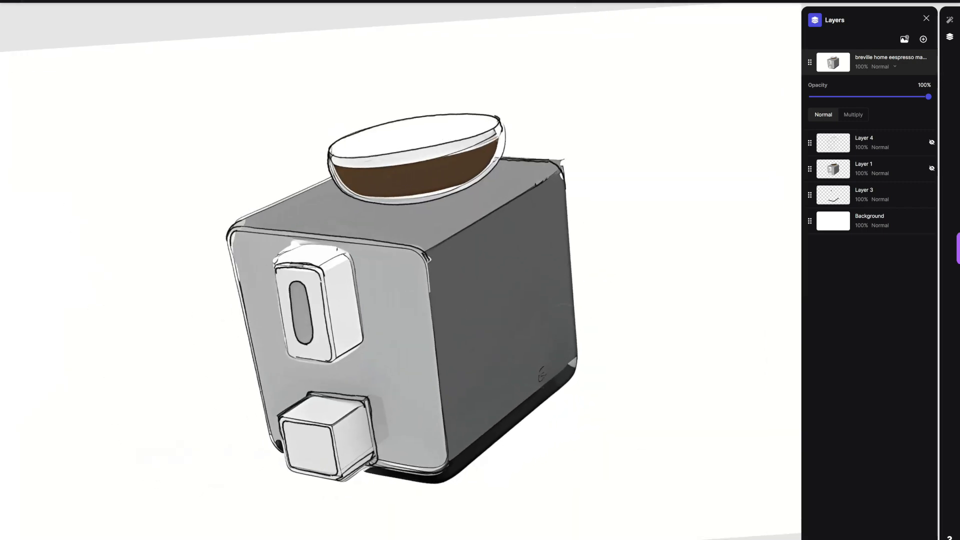
Step: Paint light grey over the white halo around the upper front block with a 29 px brush
scroll(244, 223, "down", 1)
mouse_move(32, 65)
left_mouse_down()
mouse_move(32, 29)
mouse_move(60, 47)
left_mouse_up()
left_click(52, 1)
left_click_drag(214, 208, 247, 188)
left_click(52, 2)
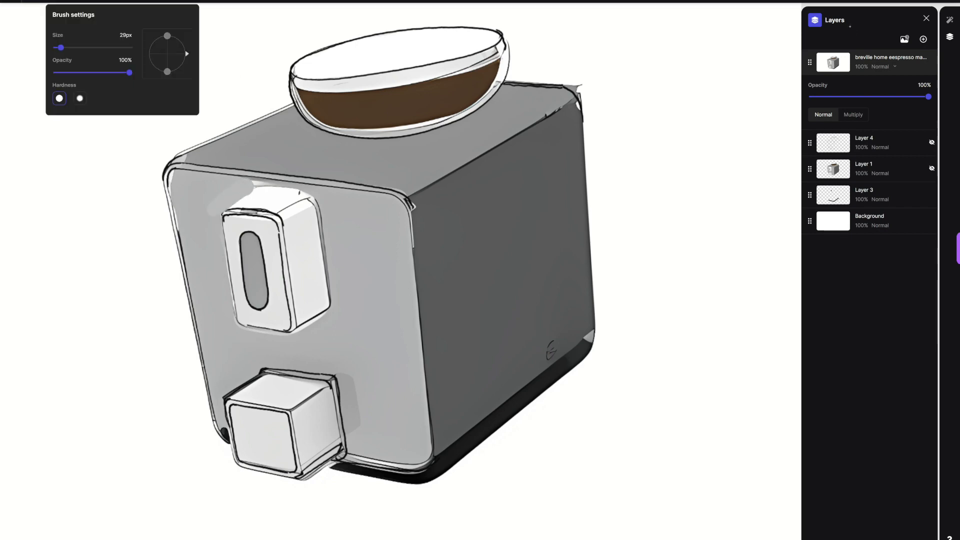
scroll(320, 200, "up", 5)
left_click_drag(201, 122, 294, 238)
left_click_drag(183, 108, 261, 220)
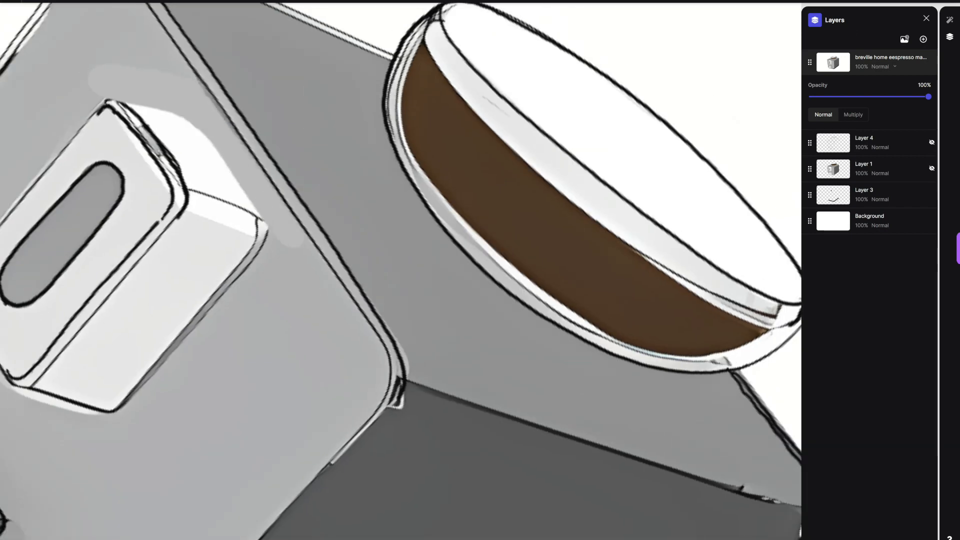
scroll(400, 270, "down", 2)
key("ctrl+z")
mouse_move(190, 342)
left_mouse_down()
mouse_move(237, 285)
mouse_move(329, 255)
left_mouse_up()
scroll(400, 270, "down", 1)
left_click_drag(105, 243, 111, 261)
scroll(400, 271, "down", 4)
Step: Cover the small logo mark on the box's side face with matching dark grey paint
left_click(52, 2)
left_click(32, 2)
left_click_drag(32, 26, 32, 55)
left_click_drag(575, 330, 584, 322)
key("ctrl+z")
left_click(32, 1)
left_click_drag(32, 54, 32, 41)
left_click_drag(578, 328, 584, 321)
left_click(32, 1)
left_click_drag(32, 40, 32, 43)
left_click_drag(576, 332, 585, 324)
Step: Paint the light gap at the base's rear corner black
left_click(32, 1)
left_click_drag(32, 46, 32, 68)
left_click_drag(629, 317, 586, 354)
scroll(400, 271, "up", 2)
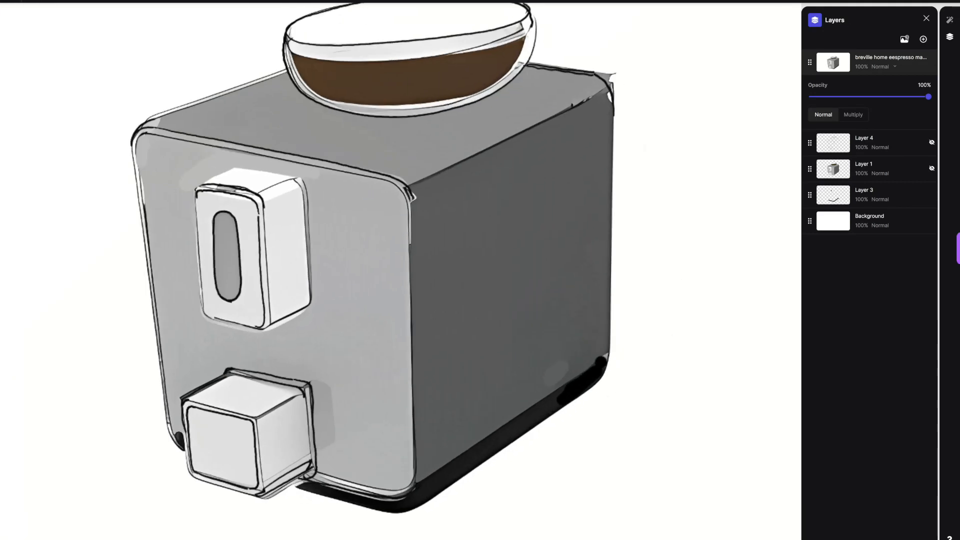
Step: Cover the line along the side face's upper edge with dark grey and clean up the rear corner with the Eraser
left_click(32, 2)
left_click(53, 1)
left_click(32, 1)
left_click_drag(423, 180, 624, 87)
key("e")
scroll(400, 270, "down", 2)
scroll(401, 270, "up", 1)
Step: Set the brush to 1 px and draw a thin line along the edge between the front and side faces
left_click(52, 2)
left_click_drag(59, 48, 63, 47)
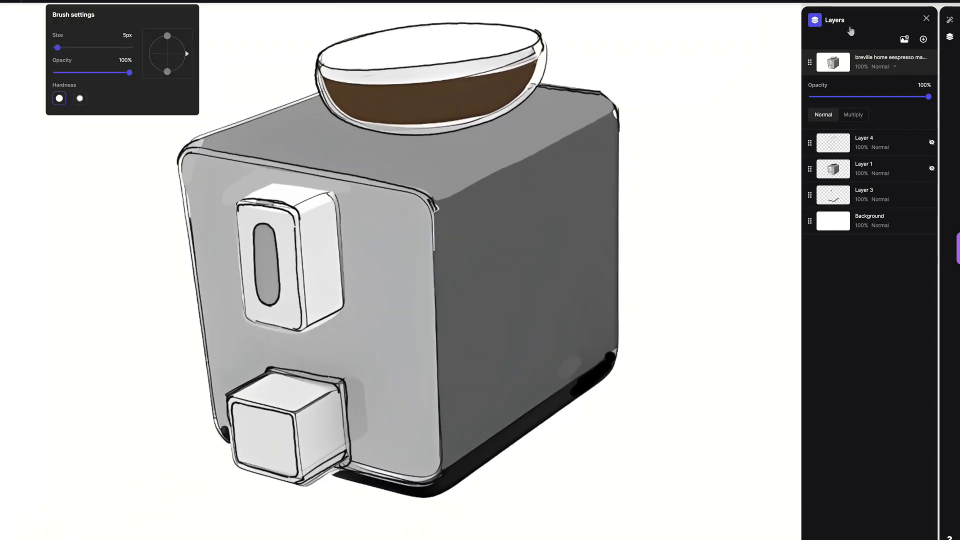
left_click_drag(59, 48, 56, 48)
left_click(32, 1)
left_click(52, 2)
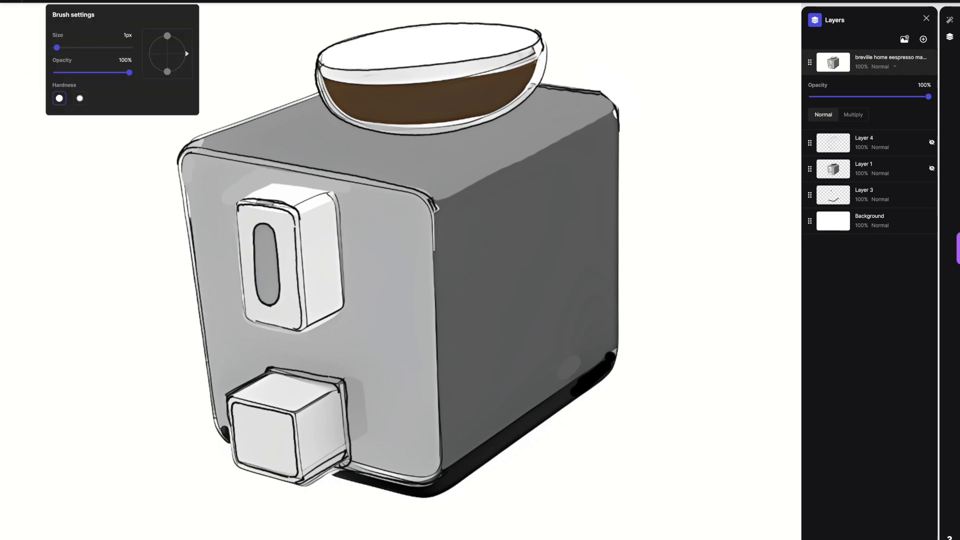
scroll(482, 251, "up", 4)
mouse_move(281, 441)
left_mouse_down()
mouse_move(414, 223)
mouse_move(454, 125)
left_mouse_up()
scroll(400, 270, "down", 4)
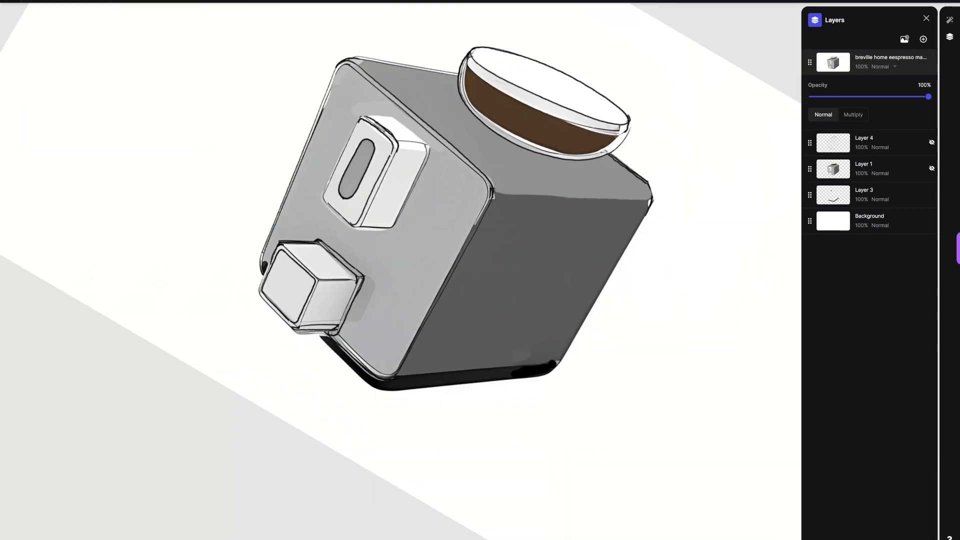
Step: Generate four new images from the cleaned-up sketch, compare the variations and keep the fourth
left_click(950, 20)
left_click(856, 537)
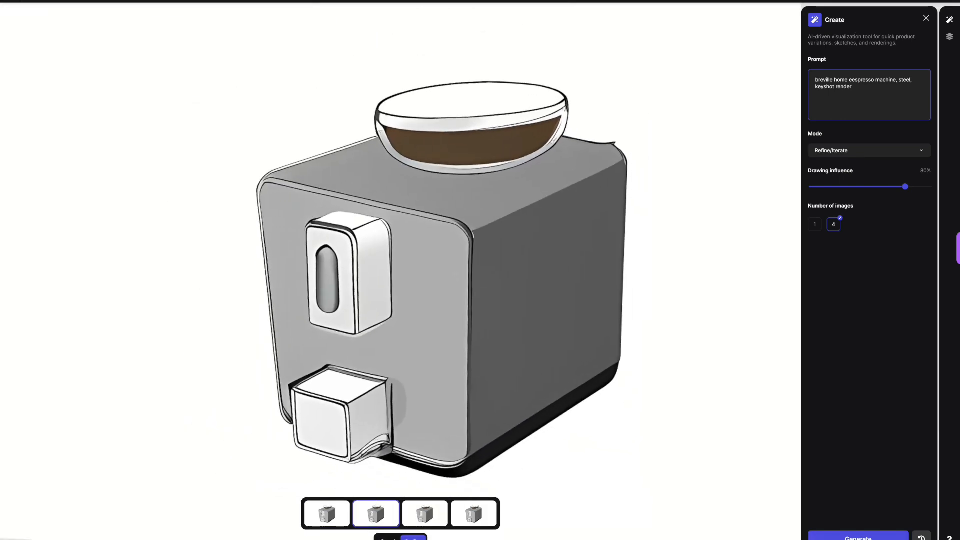
left_click(426, 514)
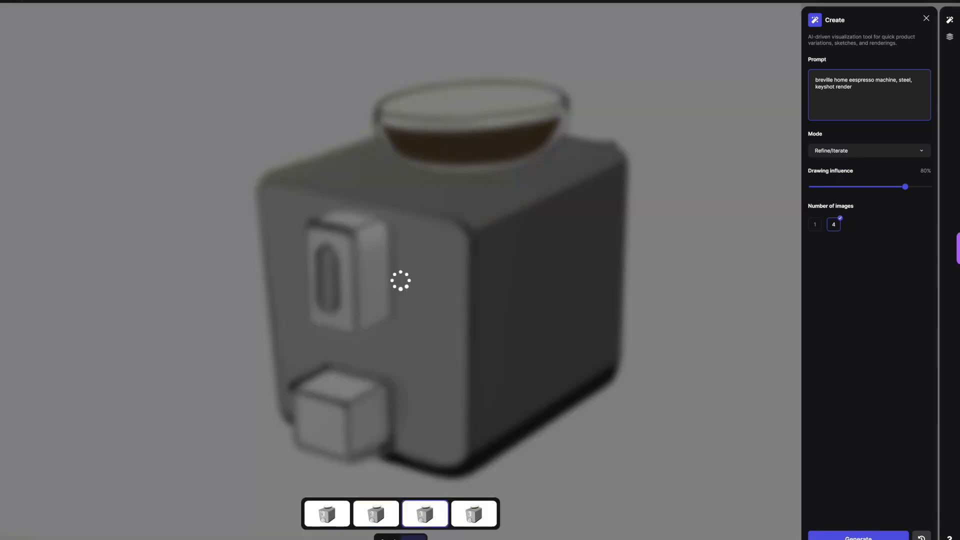
left_click(474, 514)
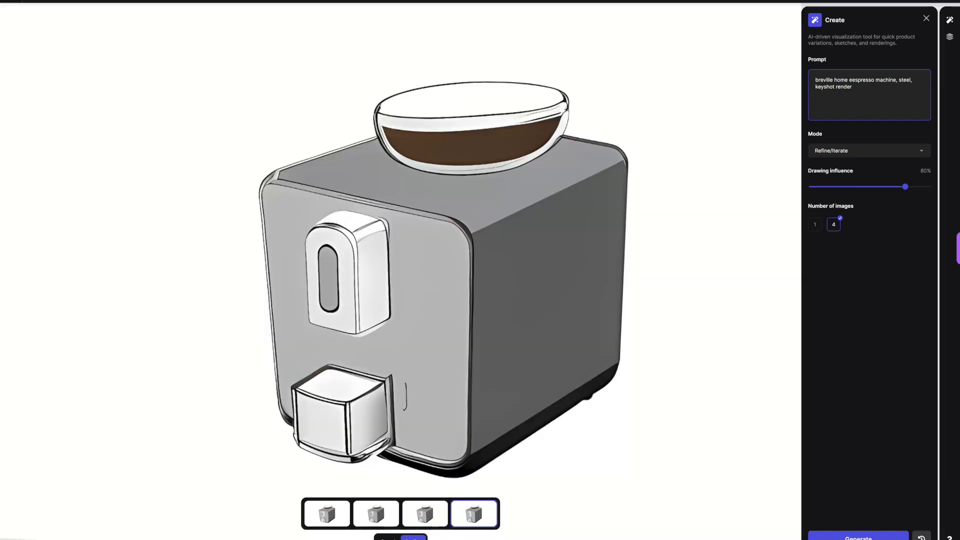
left_click(413, 538)
Step: Paint matching light grey over the stray vertical mark beside the lower block on the front face
scroll(653, 446, "up", 3)
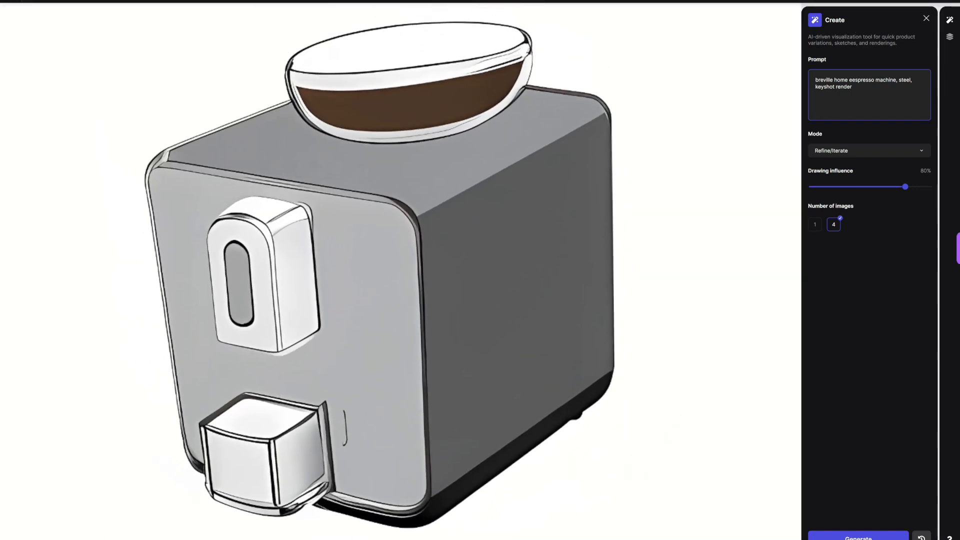
left_click(56, 1)
left_click(36, 1)
left_click_drag(32, 26, 32, 20)
left_click_drag(345, 408, 345, 449)
left_click(35, 1)
key("ctrl+z")
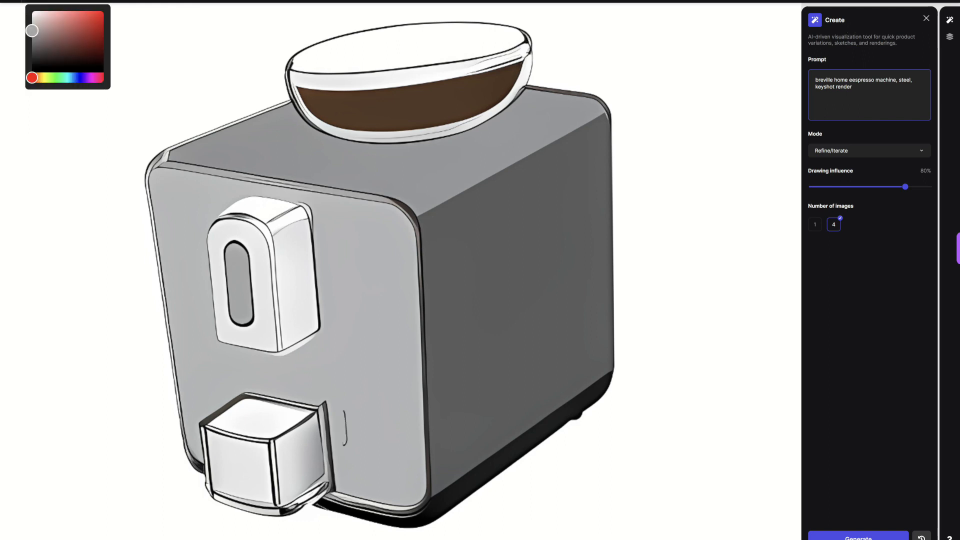
left_click_drag(345, 411, 345, 438)
left_click_drag(324, 403, 330, 411)
Step: Cover the light halo beneath the upper front block with matching grey using a 29 px brush
left_click(59, 1)
left_click_drag(57, 47, 59, 47)
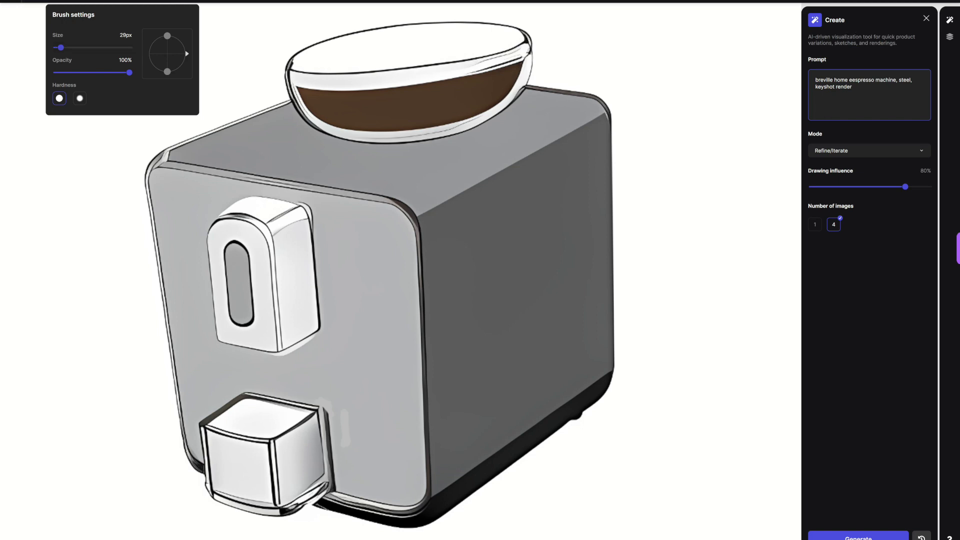
left_click(37, 1)
left_click_drag(32, 25, 32, 31)
left_click_drag(285, 358, 303, 350)
key("ctrl+z")
left_click(37, 1)
left_click_drag(32, 31, 32, 28)
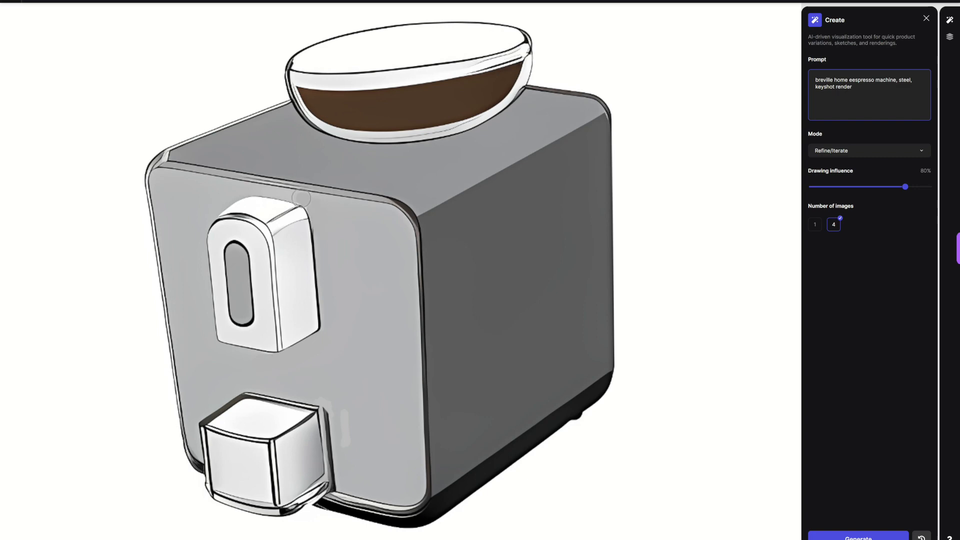
scroll(639, 366, "down", 3)
scroll(638, 366, "up", 2)
scroll(639, 366, "down", 3)
scroll(600, 354, "up", 2)
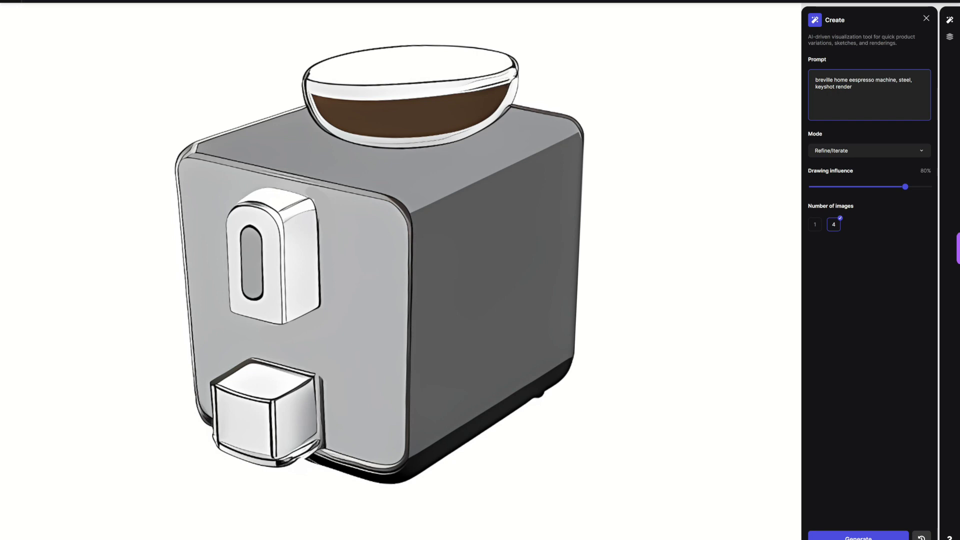
Step: Try drawing three curved black slots across the lower block's top face, and undo them
left_click(122, 1)
left_click_drag(63, 48, 71, 47)
left_click(68, 2)
left_click(33, 68)
scroll(400, 270, "up", 5)
left_click(122, 2)
mouse_move(146, 209)
left_mouse_down()
mouse_move(169, 309)
mouse_move(153, 214)
left_mouse_up()
key("ctrl+z")
mouse_move(196, 340)
left_mouse_down()
mouse_move(172, 223)
mouse_move(192, 237)
left_mouse_up()
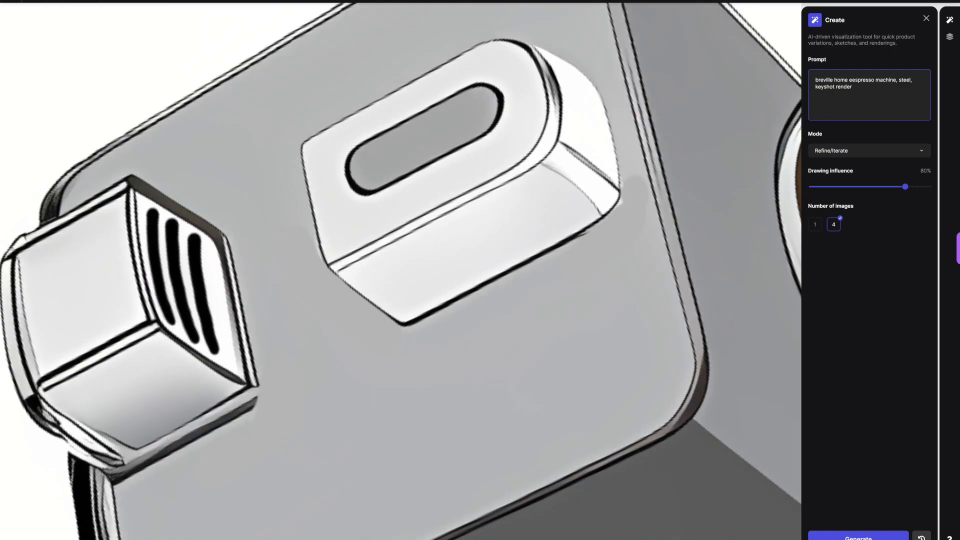
scroll(400, 270, "down", 5)
scroll(400, 270, "up", 5)
scroll(210, 339, "up", 2)
key("ctrl+z")
key("ctrl+z")
key("ctrl+z")
Step: Draw a round black drain pattern with two arcs around a central dot on the lower block's top face
mouse_move(290, 338)
left_mouse_down()
mouse_move(278, 342)
mouse_move(298, 362)
left_mouse_up()
key("ctrl+z")
mouse_move(292, 317)
left_mouse_down()
mouse_move(244, 345)
mouse_move(267, 361)
left_mouse_up()
left_click_drag(303, 316, 285, 362)
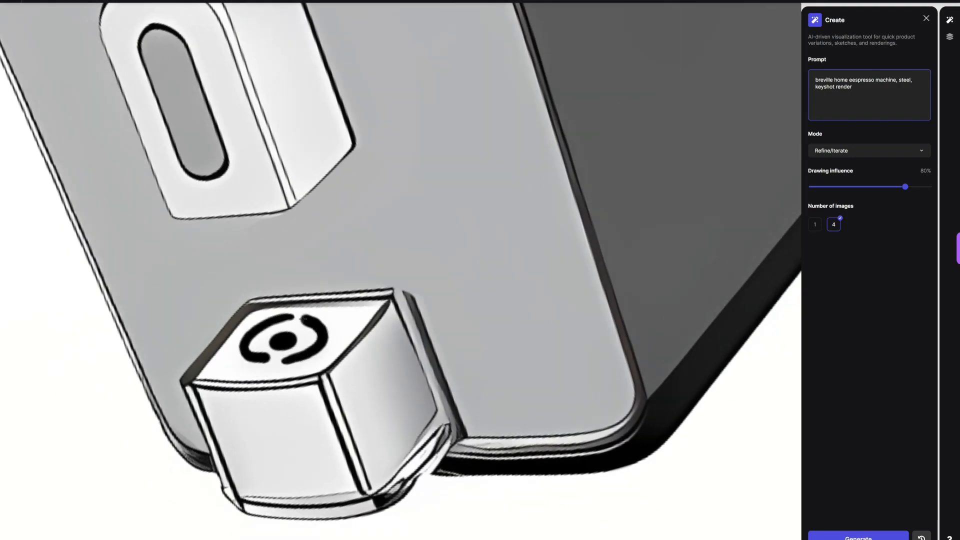
scroll(401, 270, "down", 5)
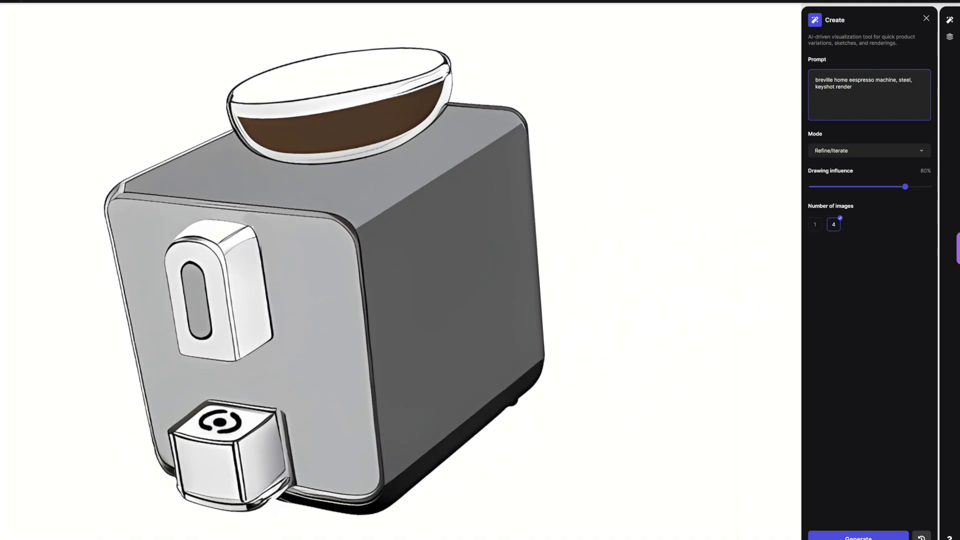
Step: Paint soft light highlights along the box's upper side edge and across the hopper glass with a 27% opacity soft brush
left_click(32, 2)
left_click(54, 2)
left_click(32, 2)
left_click(32, 26)
left_click(54, 2)
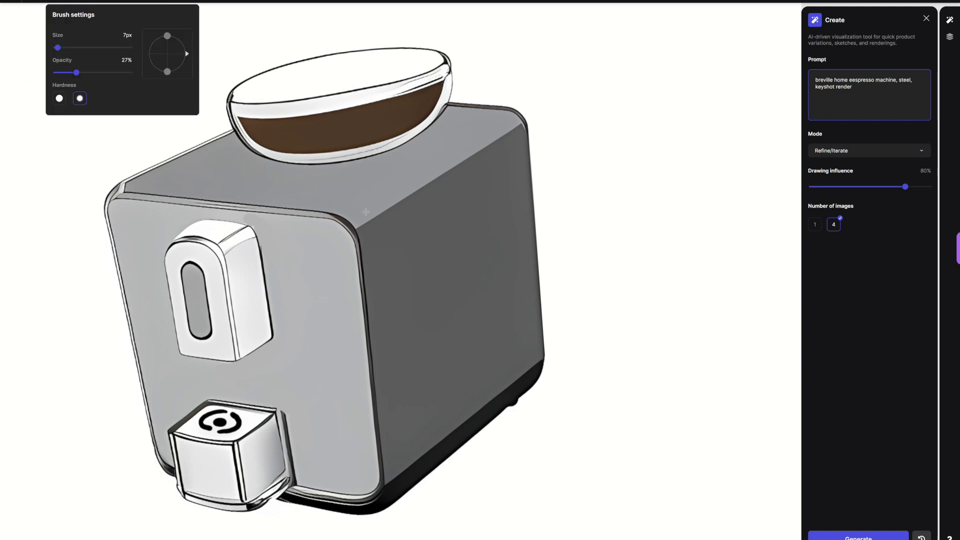
left_click_drag(370, 225, 507, 130)
left_click_drag(410, 106, 346, 152)
left_click_drag(413, 123, 318, 155)
left_click_drag(408, 197, 399, 200)
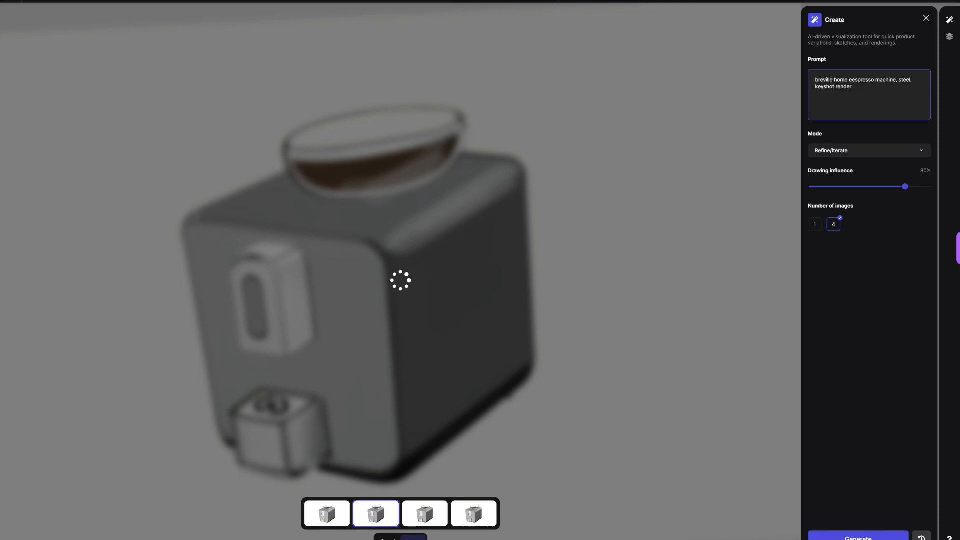
Step: Compare the newly generated variations and keep the third one
key("Right")
key("Right")
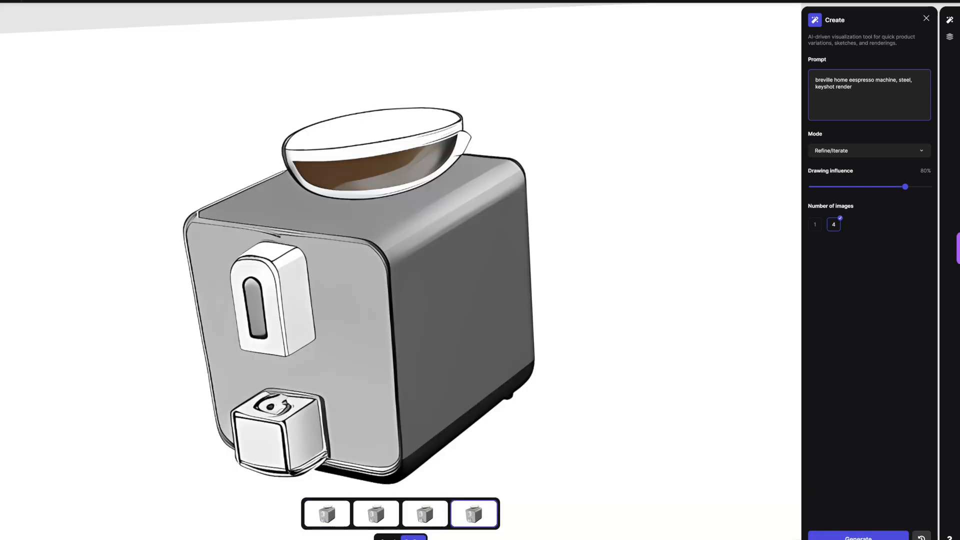
key("Left")
key("Right")
key("Left")
key("Return")
Step: Straighten the kept machine image on the canvas and scale it down inside the artboard
scroll(400, 300, "down", 5)
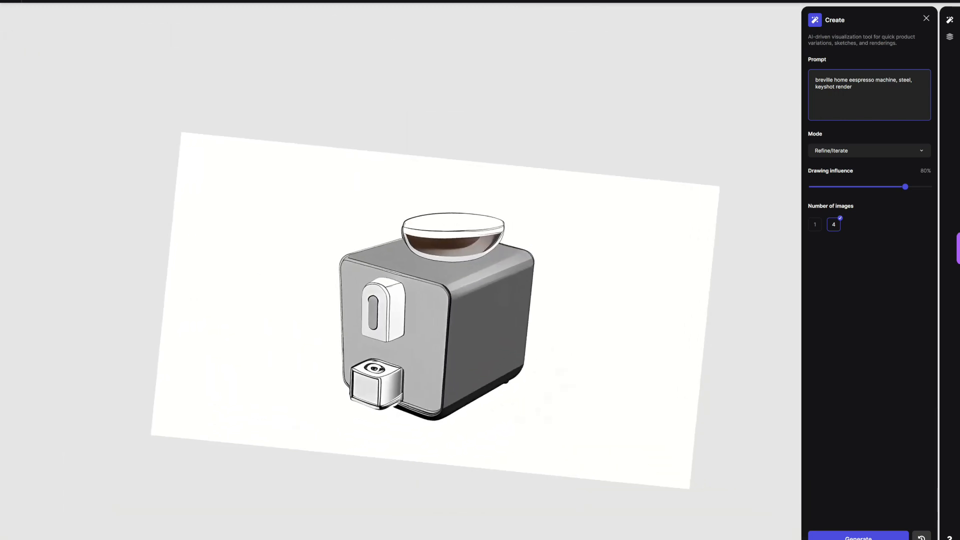
scroll(562, 363, "up", 3)
left_click(98, 1)
left_click_drag(56, 106, 64, 89)
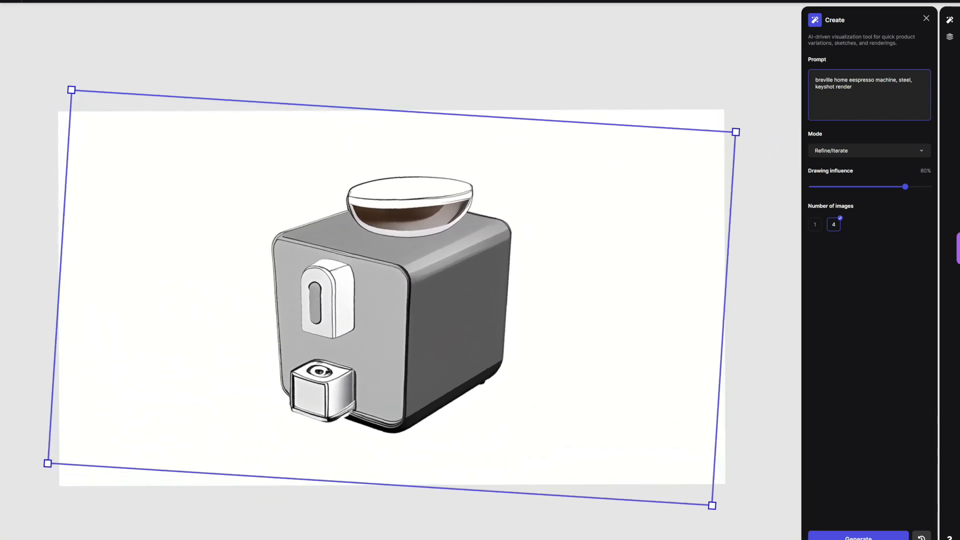
left_click_drag(725, 110, 655, 118)
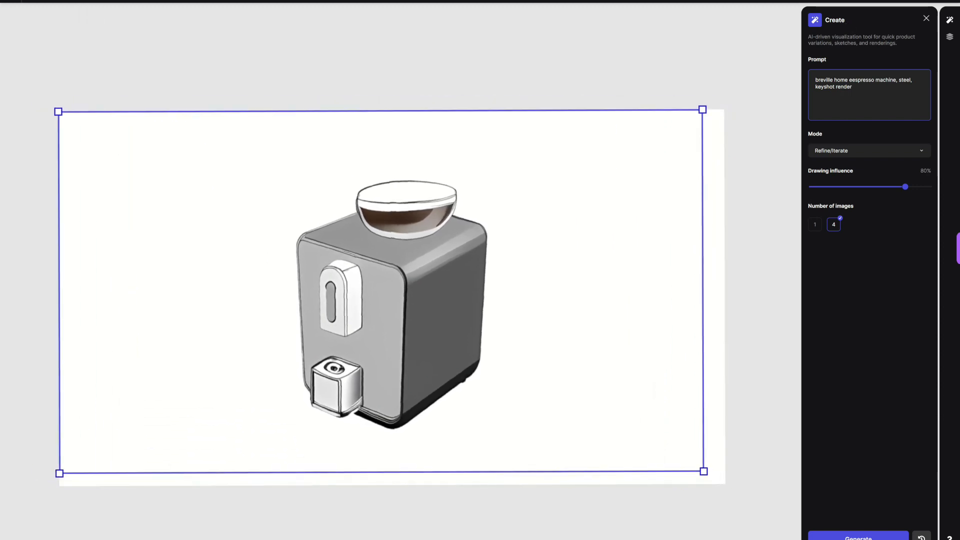
Step: Narrow the newest machine layer into slimmer proportions and centre it on the artboard
left_click(949, 36)
left_click(915, 58)
left_click_drag(391, 298, 379, 290)
left_click_drag(645, 108, 654, 105)
left_click_drag(382, 291, 376, 298)
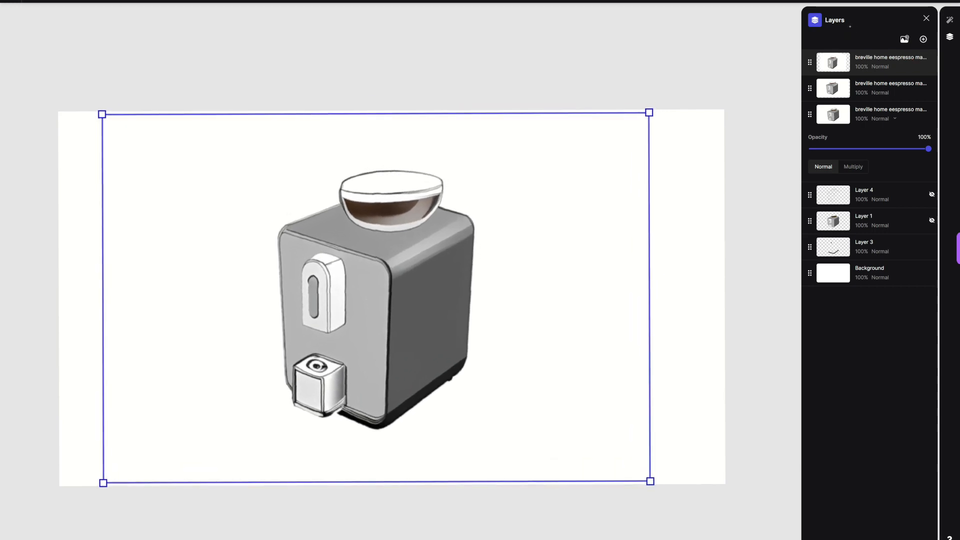
Step: Generate four Refine/Iterate variations at 80% drawing influence and keep the third one
left_click(950, 20)
left_click(858, 537)
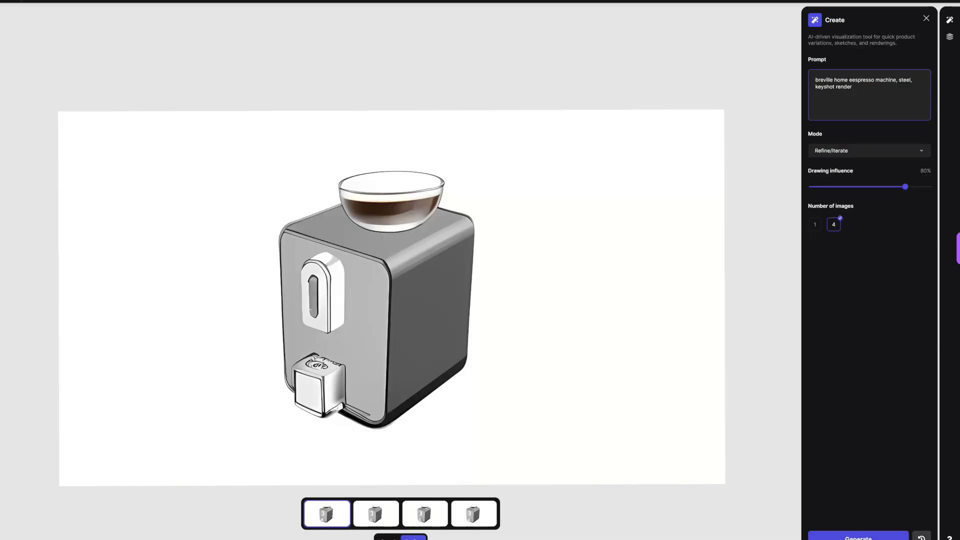
left_click(375, 514)
left_click(423, 514)
left_click(415, 537)
Step: Generate four Render-mode variations for "breville espresso machine, steel, keyshot render" and keep the steel one with an open bowl and handled metal cup
left_click(869, 151)
left_click(826, 166)
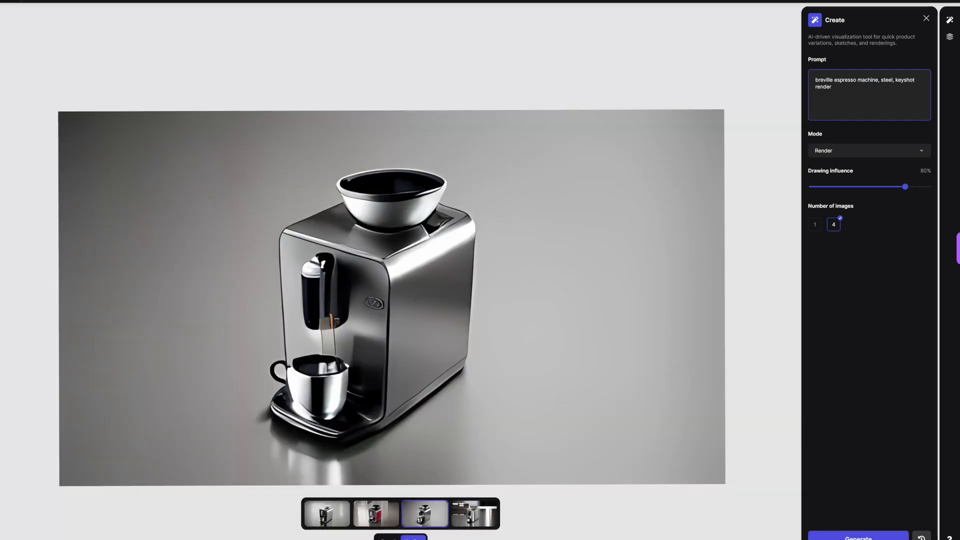
left_click(414, 538)
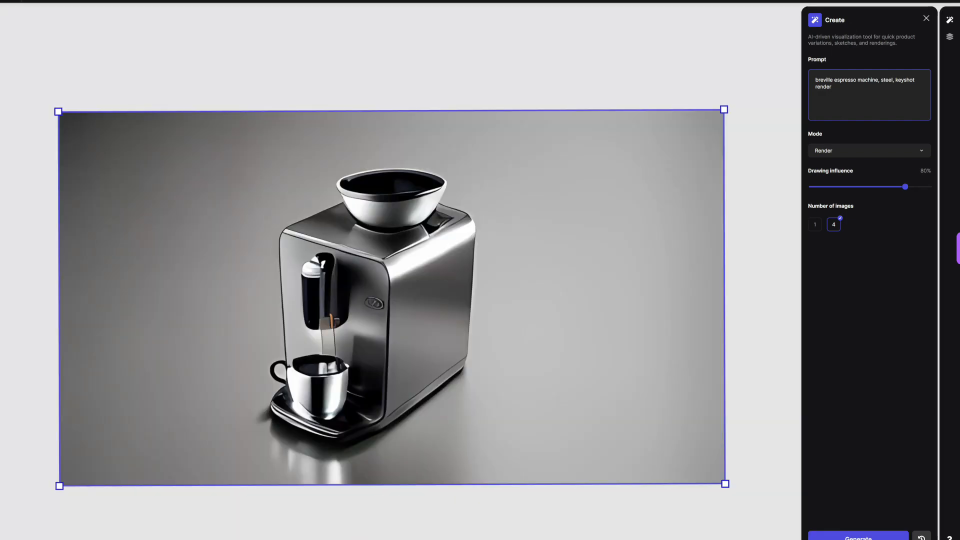
Step: Set up a black 2 px brush at 100% opacity and add a new layer above the steel render
scroll(391, 297, "up", 3)
left_click(55, 2)
left_click(68, 2)
left_click(33, 62)
left_click(54, 1)
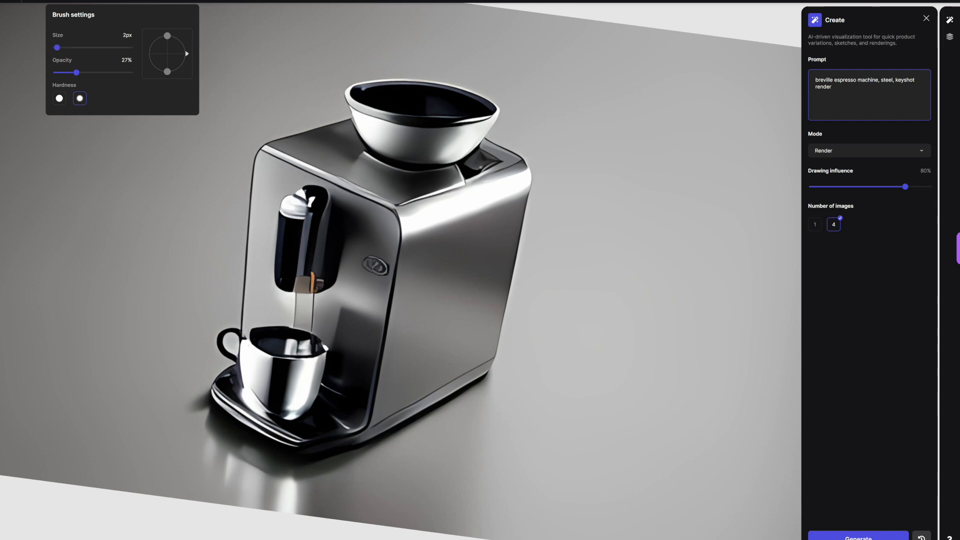
scroll(380, 415, "up", 5)
left_click_drag(146, 298, 186, 192)
left_click(54, 1)
left_click_drag(111, 72, 129, 72)
left_click(950, 36)
left_click(924, 39)
Step: Draw a thick black handle on the cup and outline the cup's body and rim in black
left_click_drag(145, 303, 188, 190)
left_click_drag(141, 308, 189, 189)
scroll(400, 270, "down", 1)
mouse_move(178, 256)
left_mouse_down()
mouse_move(176, 157)
mouse_move(207, 374)
left_mouse_up()
scroll(189, 147, "up", 1)
key("ctrl+z")
key("ctrl+z")
left_click_drag(189, 237, 261, 386)
left_click_drag(207, 369, 327, 278)
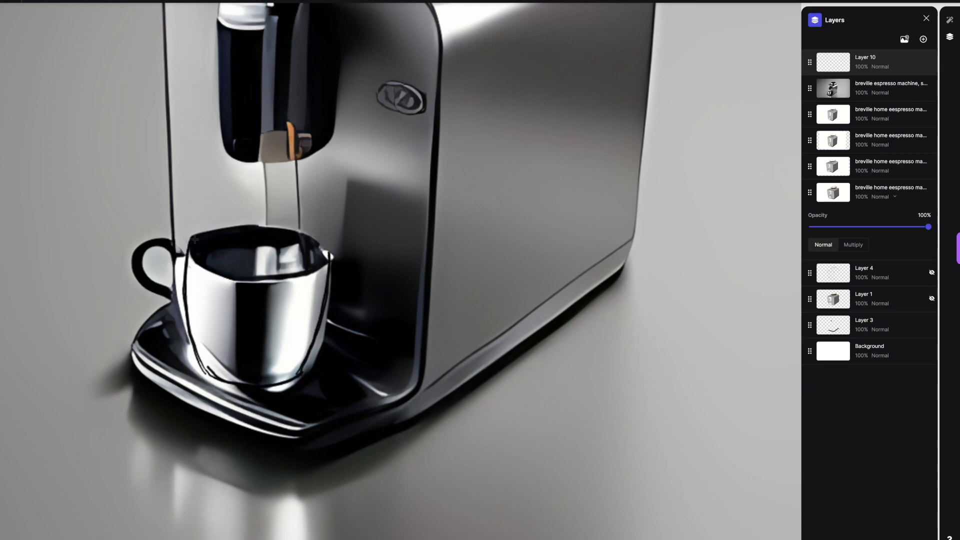
left_click_drag(264, 227, 279, 226)
Step: Strengthen the black lines around the cup's base and along the drip tray's edge
mouse_move(183, 269)
left_mouse_down()
mouse_move(186, 278)
mouse_move(214, 262)
mouse_move(303, 82)
left_mouse_up()
scroll(185, 278, "down", 2)
scroll(222, 270, "up", 2)
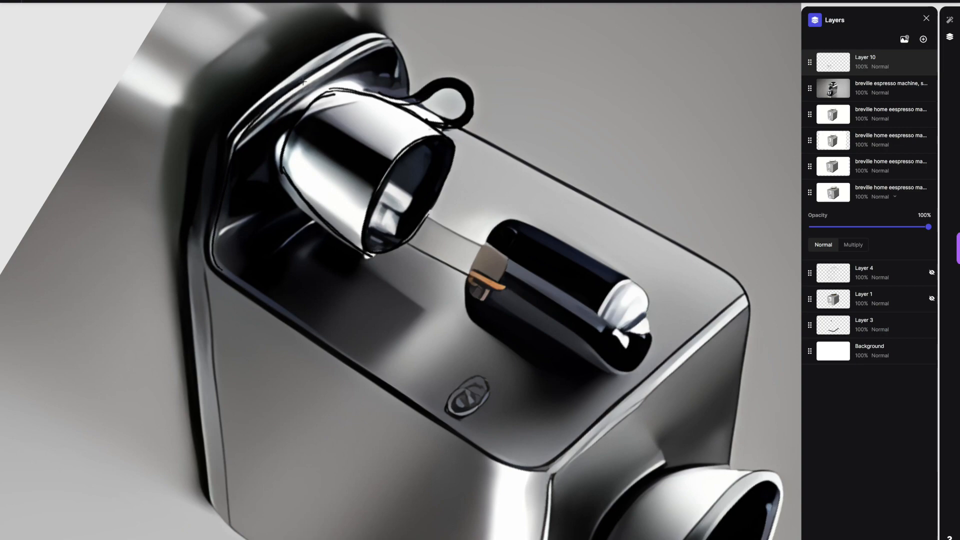
left_click_drag(231, 132, 336, 47)
scroll(400, 270, "down", 5)
scroll(480, 360, "up", 4)
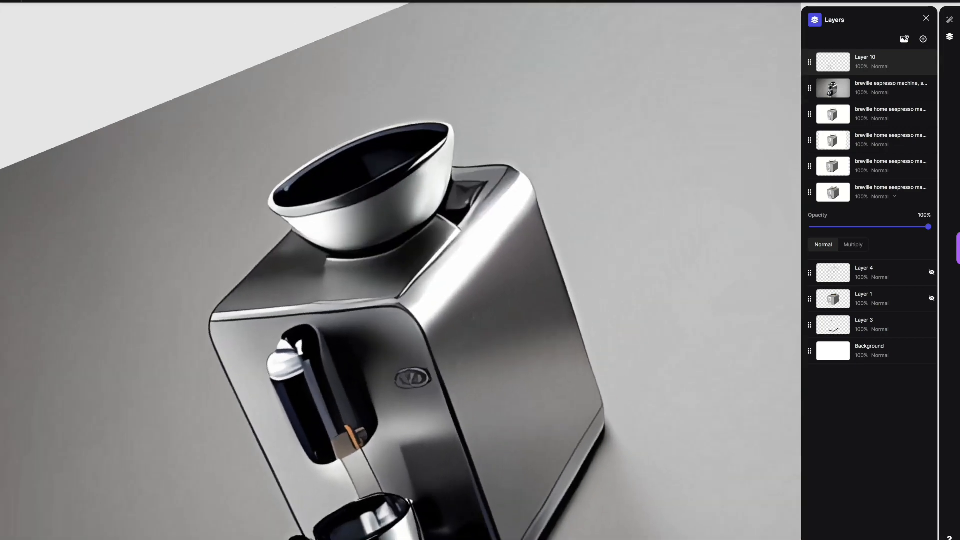
left_click_drag(470, 388, 477, 386)
Step: Fill the hopper's dark opening with brown using a larger brush
left_click(123, 1)
left_click(68, 2)
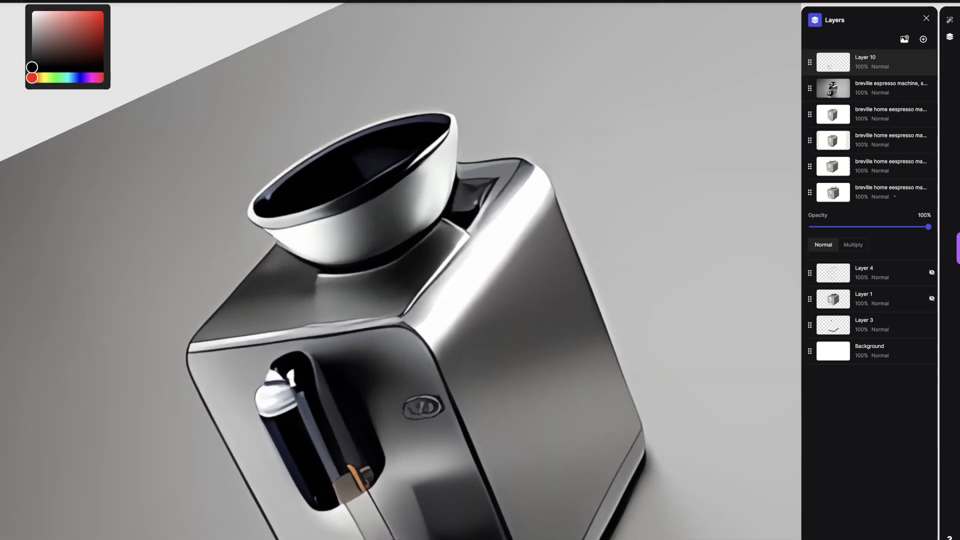
left_click(40, 77)
left_click_drag(267, 211, 319, 172)
key("ctrl+z")
left_click(67, 1)
left_click(124, 1)
left_click_drag(67, 47, 56, 47)
mouse_move(264, 212)
left_mouse_down()
mouse_move(369, 140)
mouse_move(409, 132)
mouse_move(271, 212)
mouse_move(333, 194)
mouse_move(440, 129)
mouse_move(284, 201)
left_mouse_up()
Step: Dab darker brown spots across the hopper's brown filling to suggest coffee beans
left_click(67, 1)
left_click(90, 46)
left_click(330, 188)
left_click(336, 165)
left_click(354, 167)
left_click(371, 152)
left_click(321, 173)
left_click(283, 202)
scroll(400, 270, "down", 5)
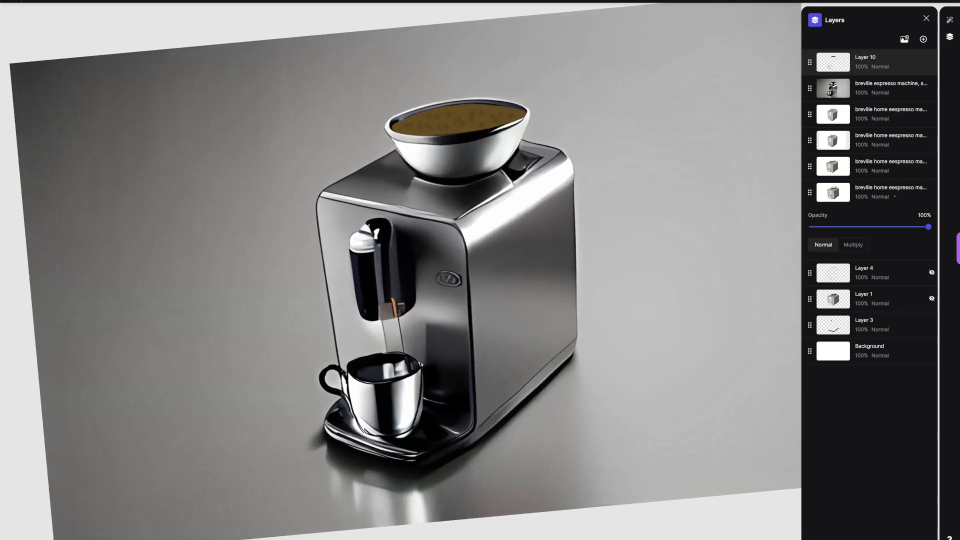
Step: Paint over the dispenser's light stripe and orange spout detail with black and dark grey
scroll(400, 270, "up", 5)
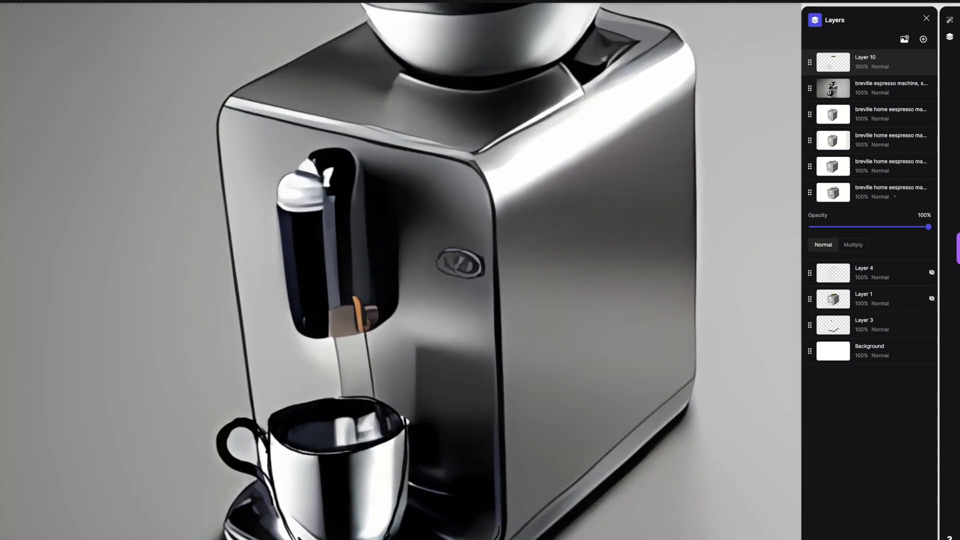
left_click(67, 2)
left_click(32, 65)
mouse_move(323, 214)
left_mouse_down()
mouse_move(339, 305)
mouse_move(333, 336)
mouse_move(324, 225)
left_mouse_up()
left_click(68, 1)
left_click(32, 53)
mouse_move(360, 304)
left_mouse_down()
mouse_move(360, 318)
mouse_move(363, 281)
left_mouse_up()
left_click(68, 2)
left_click(32, 68)
left_click_drag(351, 331, 348, 306)
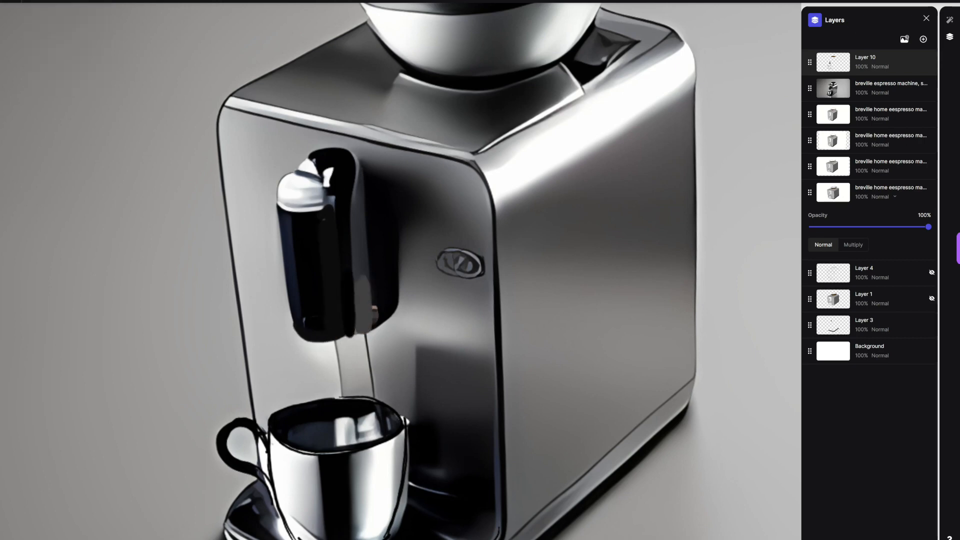
Step: Fill the dispenser's rounded cap with flat light grey
left_click(67, 1)
left_click(32, 40)
mouse_move(305, 170)
left_mouse_down()
mouse_move(321, 160)
mouse_move(336, 195)
mouse_move(320, 206)
mouse_move(284, 202)
mouse_move(298, 161)
mouse_move(295, 200)
mouse_move(317, 188)
left_mouse_up()
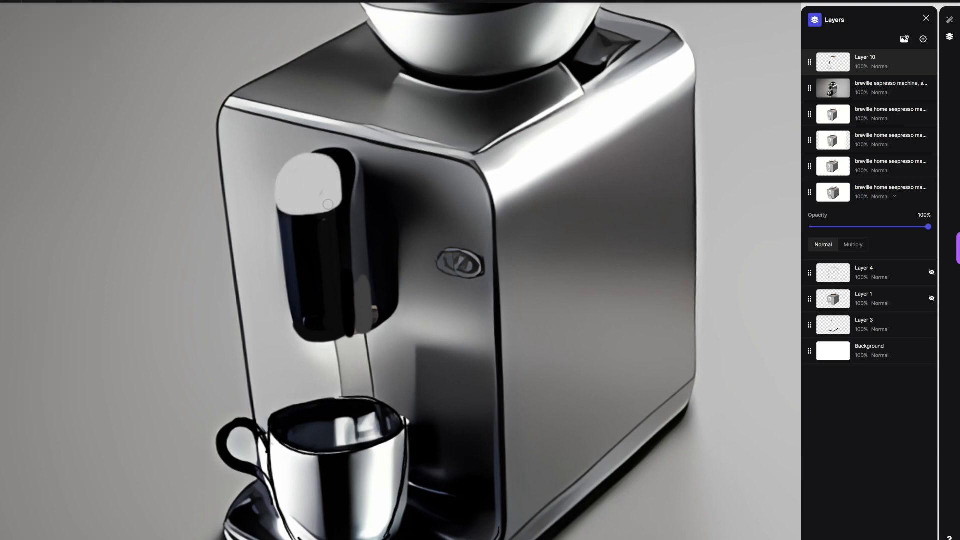
Step: Paint the stream between the dispenser and the cup in pale cyan
scroll(317, 188, "down", 3)
left_click(68, 1)
left_click_drag(33, 22, 35, 13)
mouse_move(325, 277)
left_mouse_down()
mouse_move(352, 327)
mouse_move(322, 283)
mouse_move(343, 291)
left_mouse_up()
Step: Cover the reflections on the drip tray around the cup's base with near-black paint
left_click(68, 1)
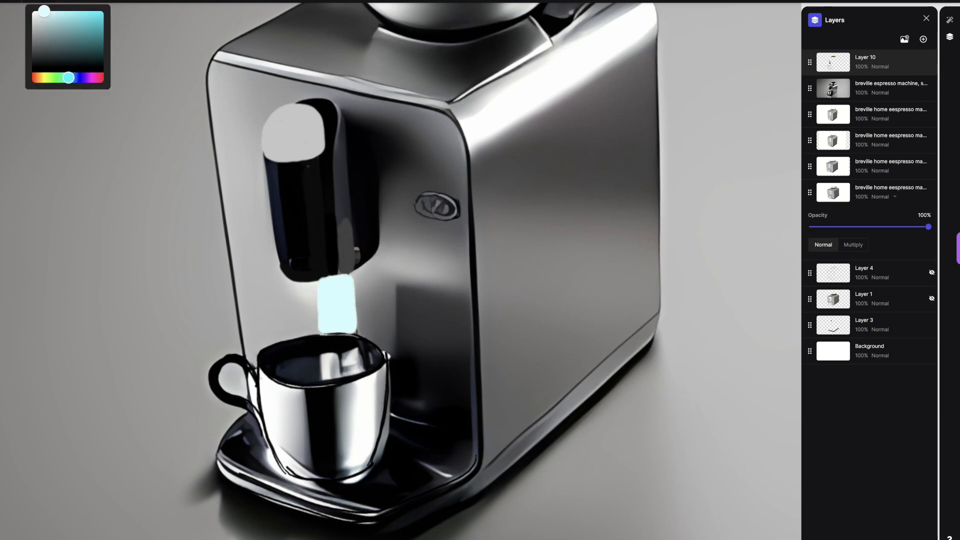
left_click_drag(341, 485, 380, 470)
left_click_drag(390, 411, 374, 466)
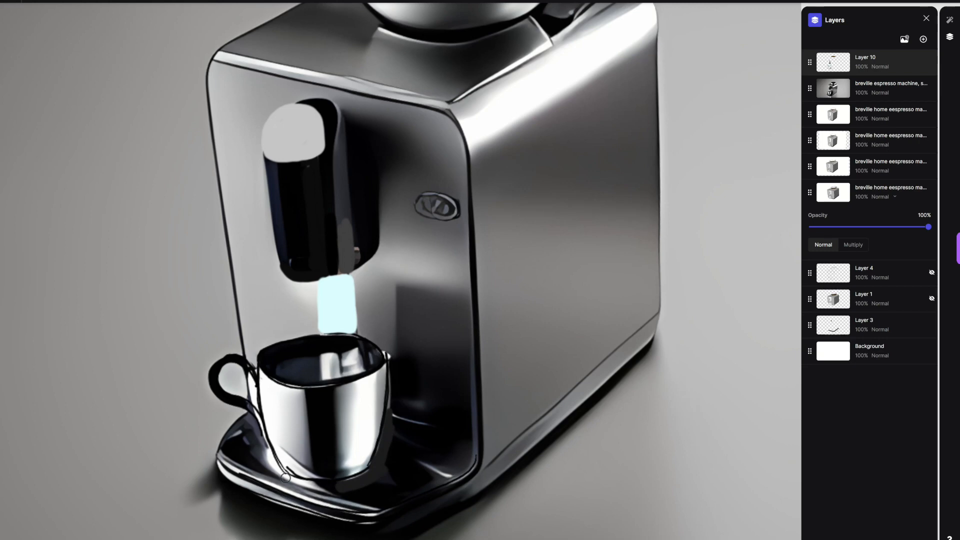
left_click_drag(262, 437, 312, 487)
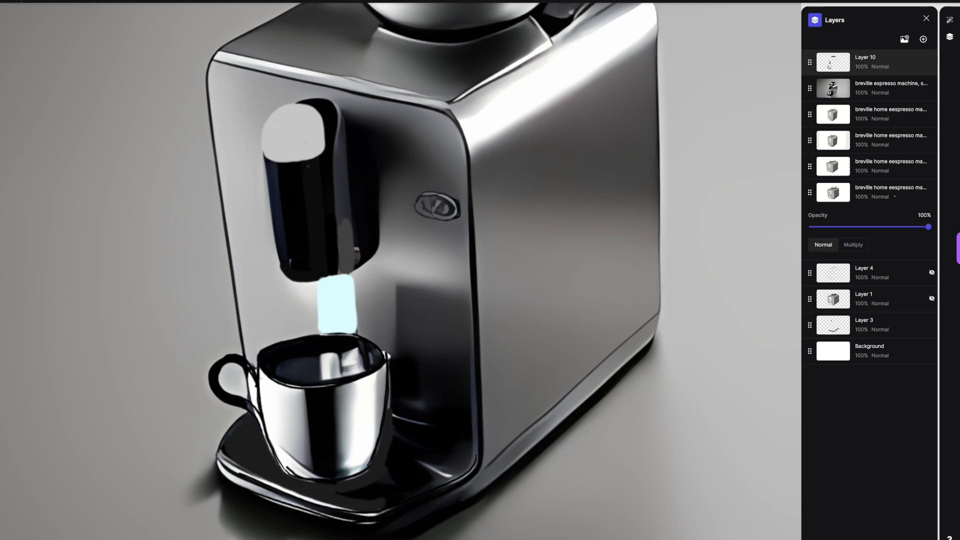
Step: Paint a white highlight on the liquid inside the cup
left_click(123, 2)
left_click(67, 2)
left_click_drag(43, 77, 39, 77)
mouse_move(67, 13)
left_mouse_down()
mouse_move(82, 51)
mouse_move(33, 12)
left_mouse_up()
mouse_move(325, 357)
left_mouse_down()
mouse_move(288, 361)
mouse_move(369, 348)
mouse_move(300, 357)
mouse_move(363, 358)
left_mouse_up()
Step: Cover the oval logo on the front panel with dark grey paint
scroll(363, 358, "down", 1)
left_click(68, 1)
left_click(31, 24)
mouse_move(421, 223)
left_mouse_down()
mouse_move(450, 234)
mouse_move(436, 228)
left_mouse_up()
key("ctrl+z")
left_click(67, 1)
left_click(32, 38)
key("ctrl+z")
key("ctrl+z")
left_click(68, 1)
left_click(32, 51)
left_click(419, 224)
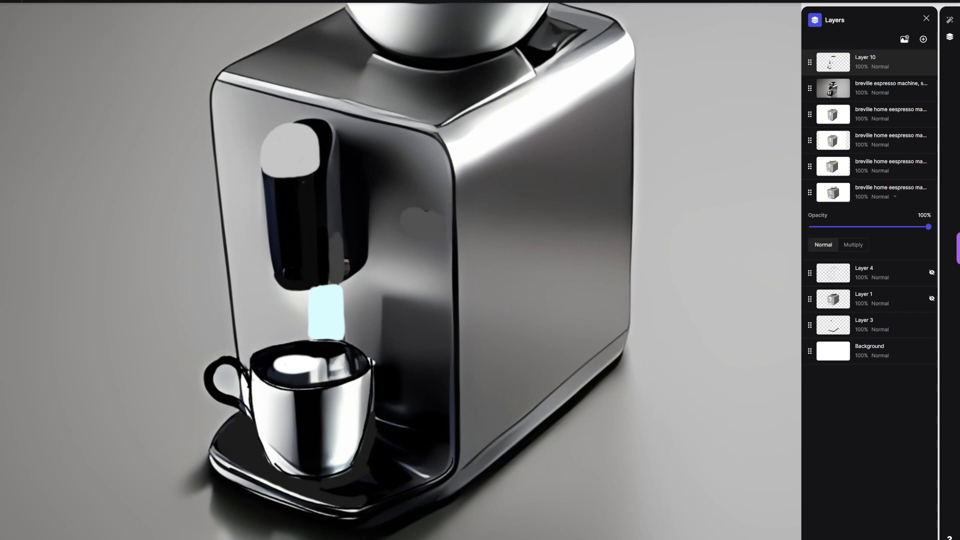
Step: Paint grey over the dark recess behind the hopper on the machine's top face
scroll(437, 229, "down", 5)
scroll(476, 150, "up", 5)
mouse_move(469, 159)
left_mouse_down()
mouse_move(496, 131)
mouse_move(512, 130)
mouse_move(521, 149)
left_mouse_up()
left_click(67, 2)
left_click(31, 37)
Step: Generate four Render-mode variations of the painted machine at 80% drawing influence and view the second one
left_click(950, 20)
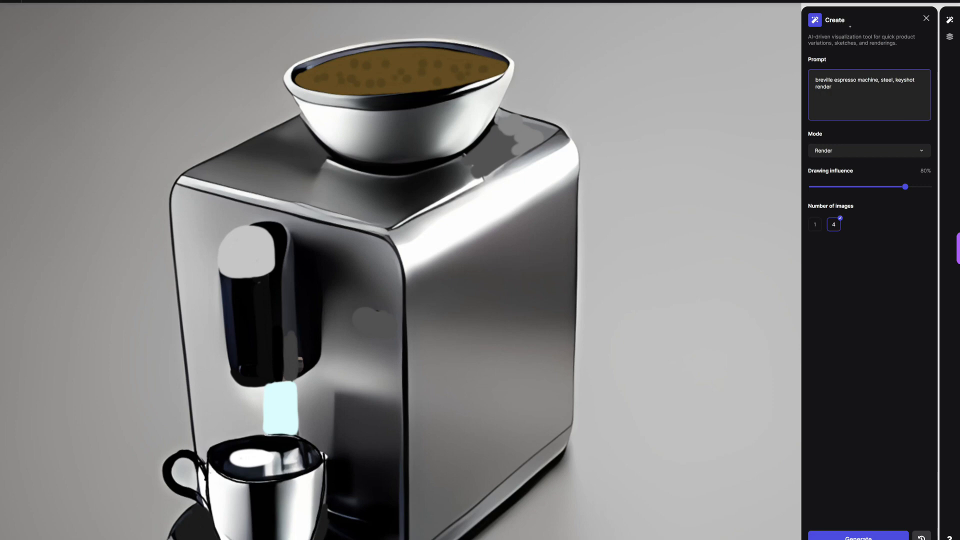
left_click(858, 536)
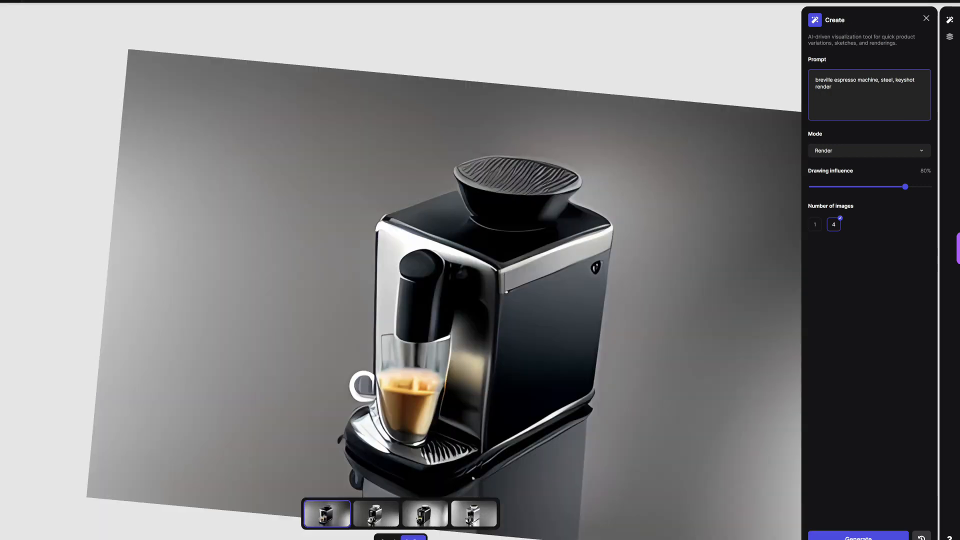
left_click(376, 514)
Step: Generate Refine/Iterate variations at 55% and again at 75% drawing influence, compare them, and keep the fourth of the 75% set
left_click(859, 536)
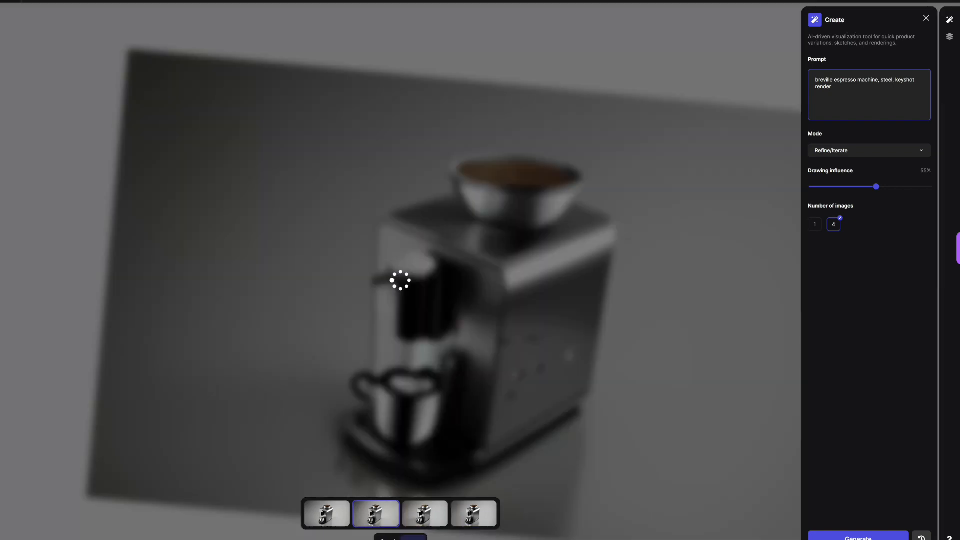
left_click(859, 537)
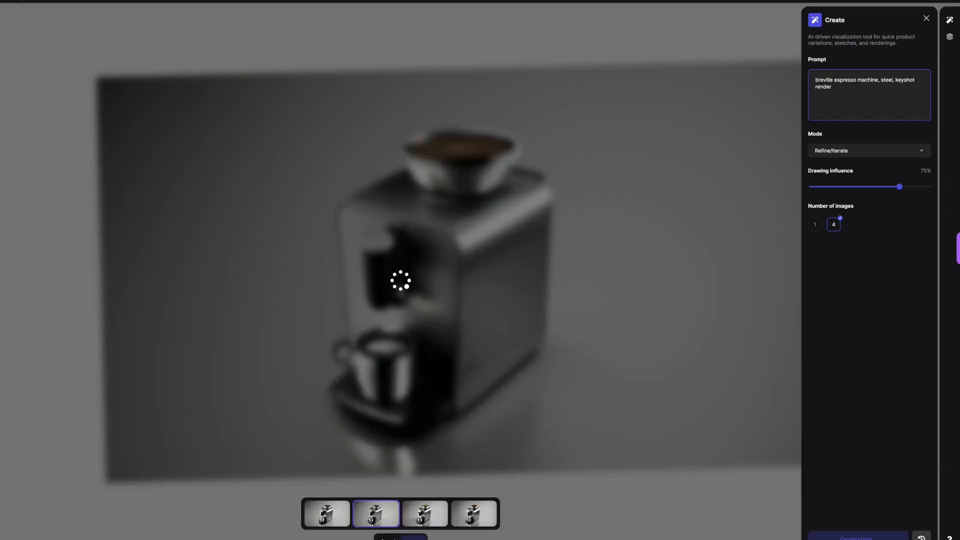
key("Right")
key("Right")
key("Right")
key("Left")
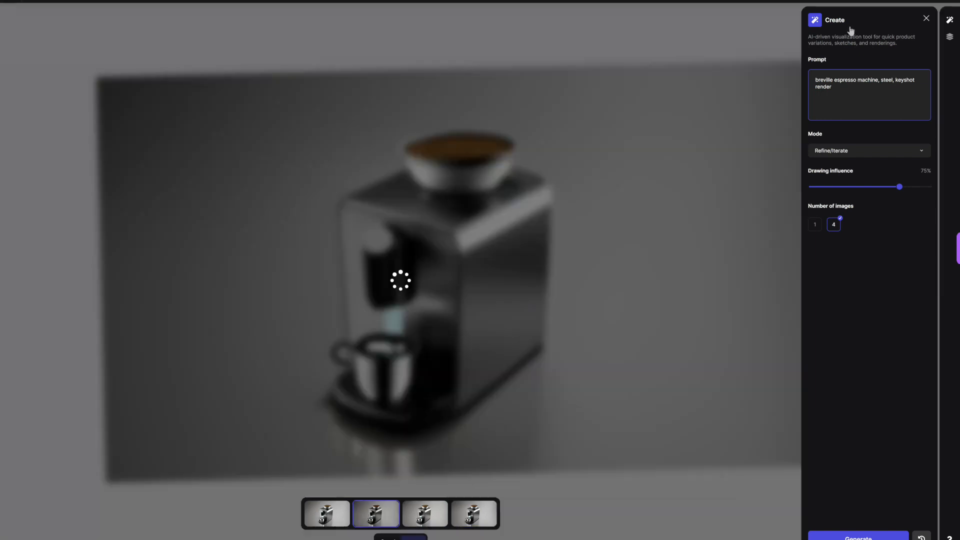
left_click(474, 514)
left_click(414, 537)
Step: Make the black 100% opacity brush slightly larger and add a new layer above the refined render
scroll(446, 328, "up", 5)
left_click(32, 67)
left_click(53, 1)
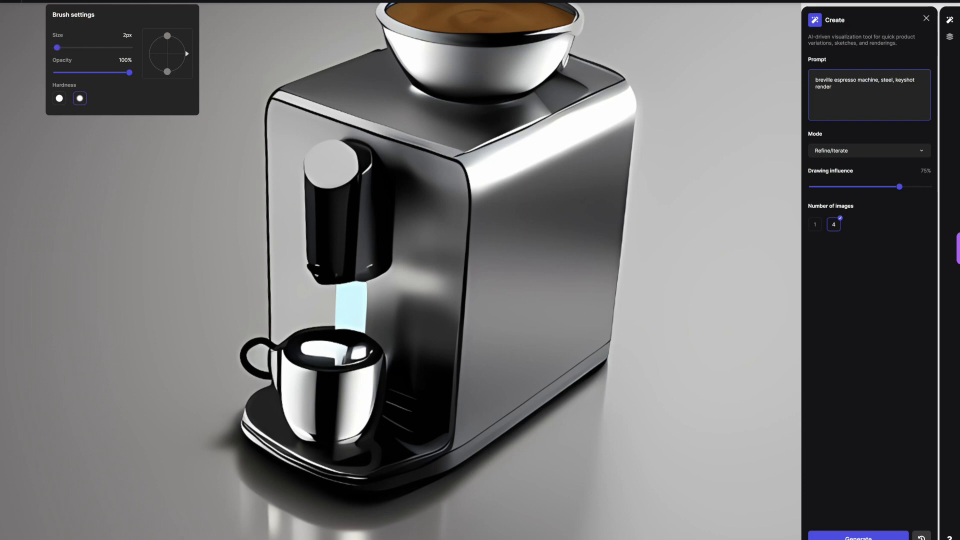
left_click_drag(56, 47, 60, 47)
left_click(53, 1)
left_click(950, 37)
left_click(923, 39)
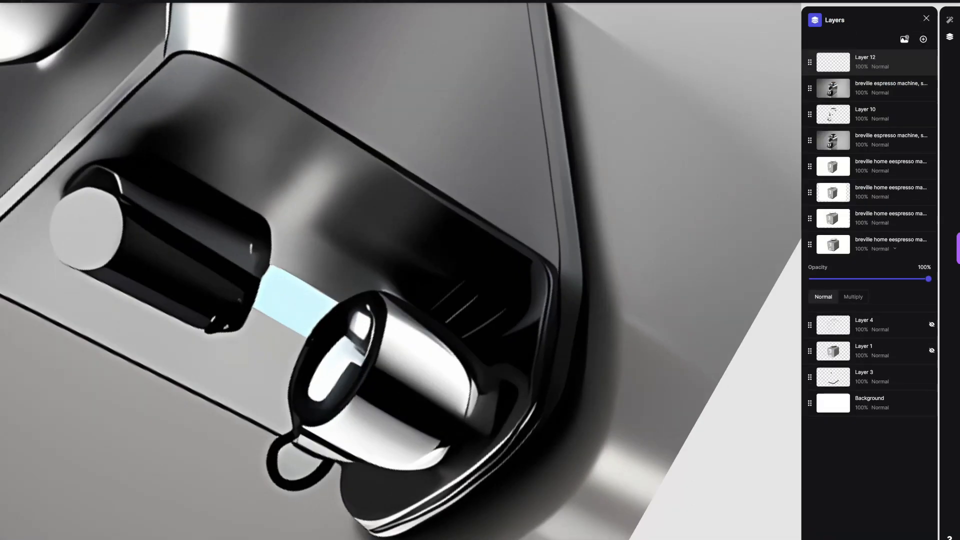
Step: Outline both sides of the pale cyan stream in black
scroll(320, 328, "up", 2)
left_click_drag(169, 358, 261, 308)
left_click_drag(155, 303, 219, 263)
scroll(400, 270, "down", 3)
scroll(377, 255, "up", 1)
Step: Draw a black ring inside the dispenser cap's round face, redoing the first attempt
mouse_move(197, 200)
left_mouse_down()
mouse_move(234, 171)
mouse_move(191, 190)
left_mouse_up()
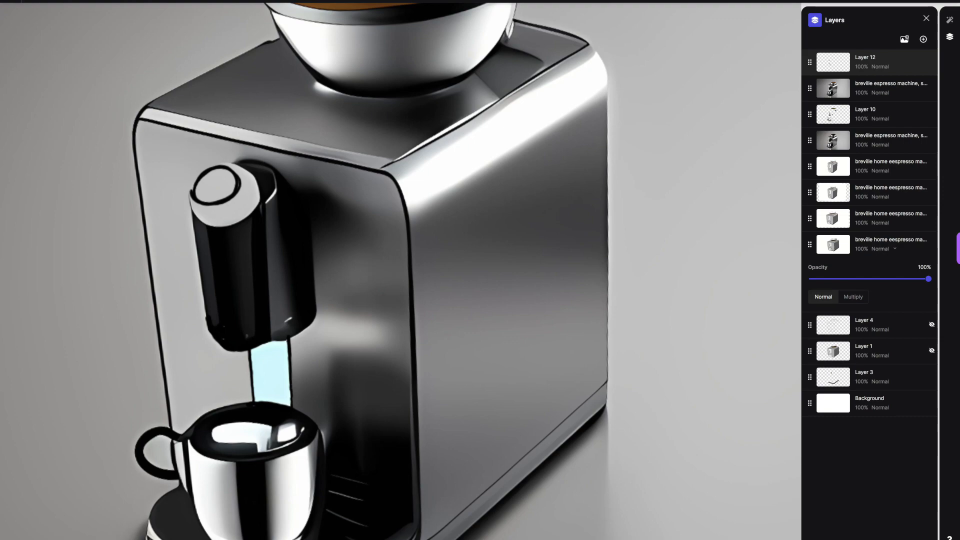
key("ctrl+z")
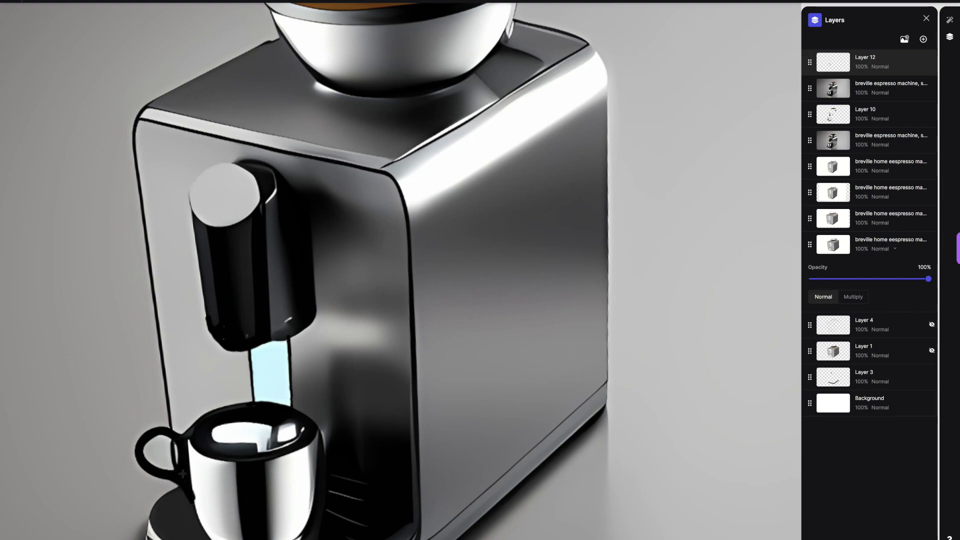
scroll(401, 270, "down", 3)
scroll(400, 270, "up", 4)
scroll(400, 271, "down", 4)
scroll(400, 270, "up", 1)
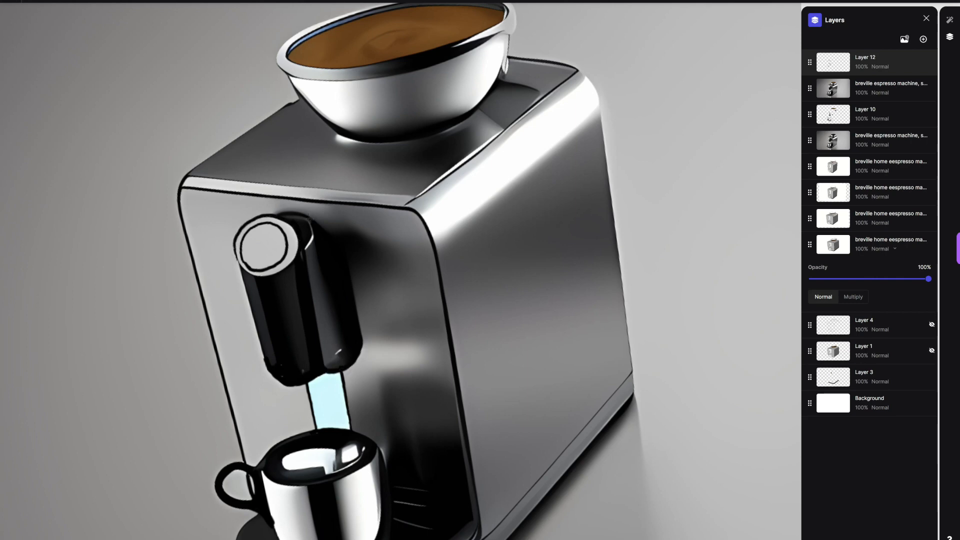
scroll(400, 270, "down", 4)
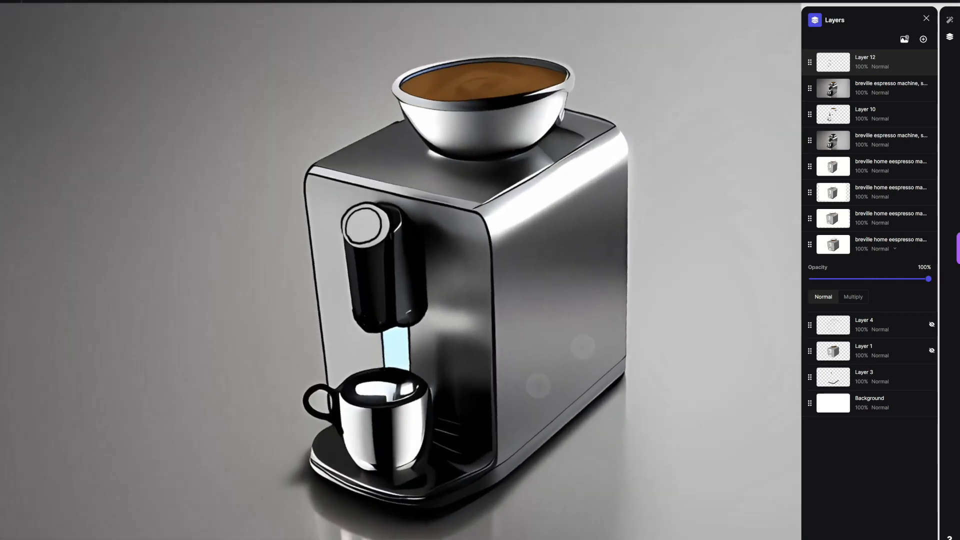
Step: Trace the machine body's outer front, top and side edges with thick black lines
scroll(400, 270, "up", 6)
left_click_drag(341, 361, 417, 223)
scroll(400, 270, "down", 5)
scroll(400, 270, "up", 5)
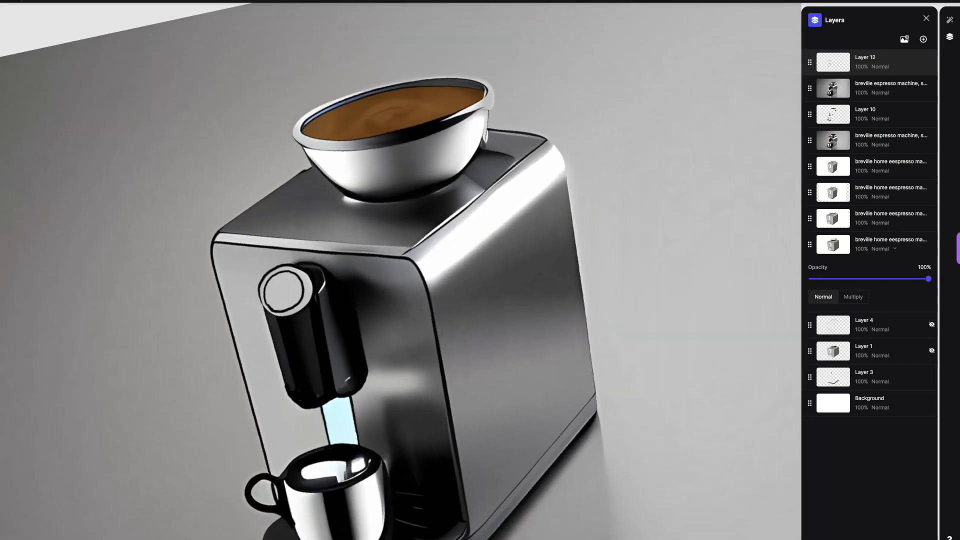
mouse_move(249, 492)
left_mouse_down()
mouse_move(258, 445)
mouse_move(580, 205)
left_mouse_up()
scroll(401, 270, "down", 5)
scroll(498, 300, "up", 6)
scroll(401, 270, "down", 2)
mouse_move(232, 350)
left_mouse_down()
mouse_move(406, 286)
mouse_move(426, 314)
mouse_move(394, 243)
mouse_move(392, 219)
left_mouse_up()
scroll(400, 270, "down", 3)
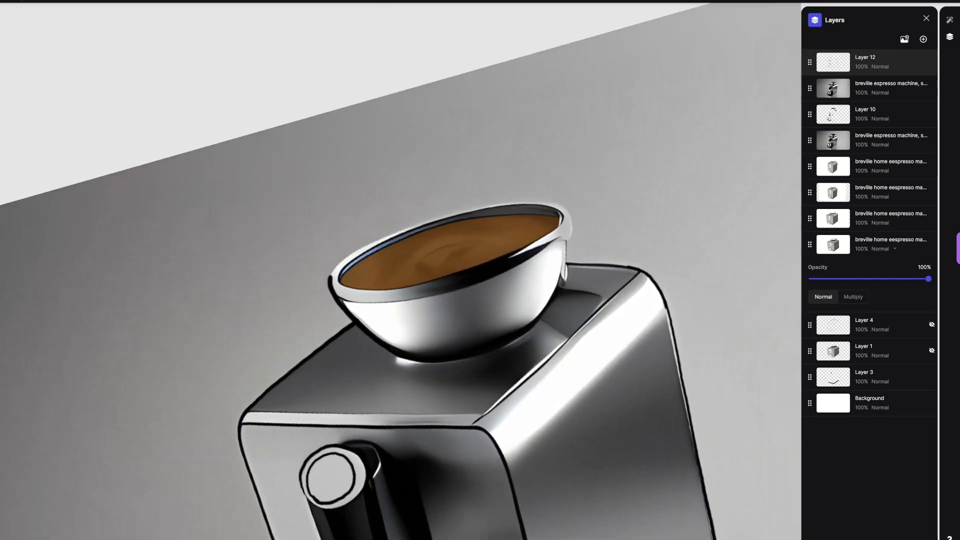
Step: Outline the hopper bowl's curved side and the end of its rim in thick black
scroll(400, 270, "up", 5)
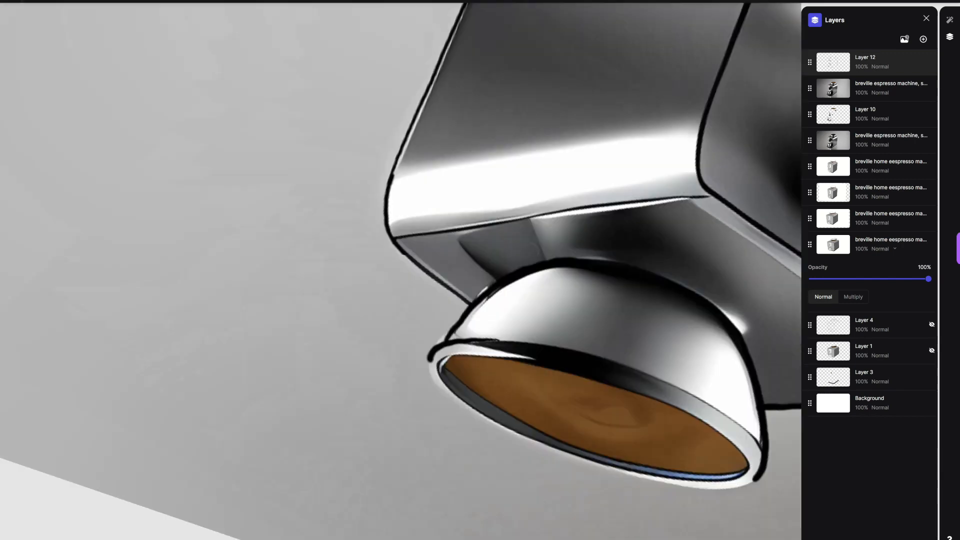
left_click_drag(429, 435, 537, 248)
left_click_drag(429, 424, 441, 450)
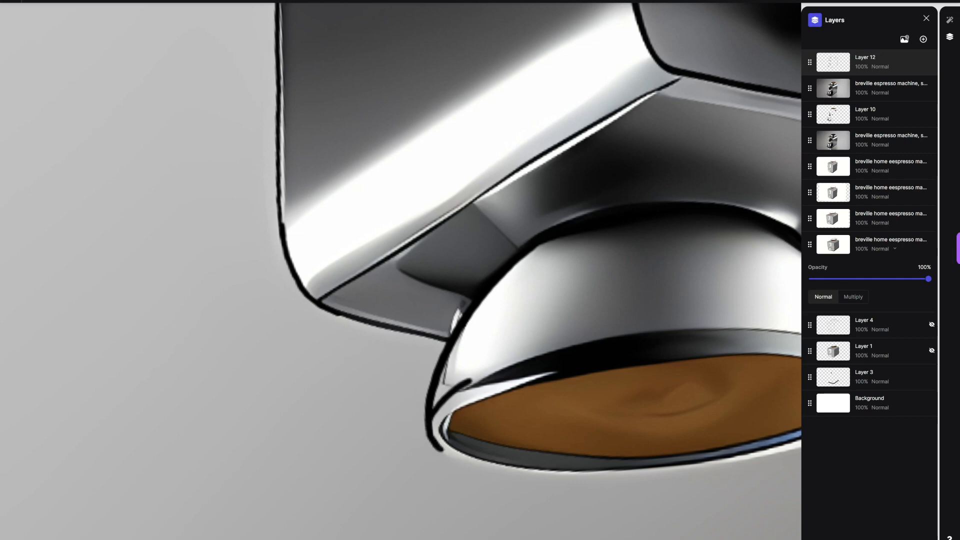
scroll(400, 270, "down", 5)
scroll(581, 368, "up", 2)
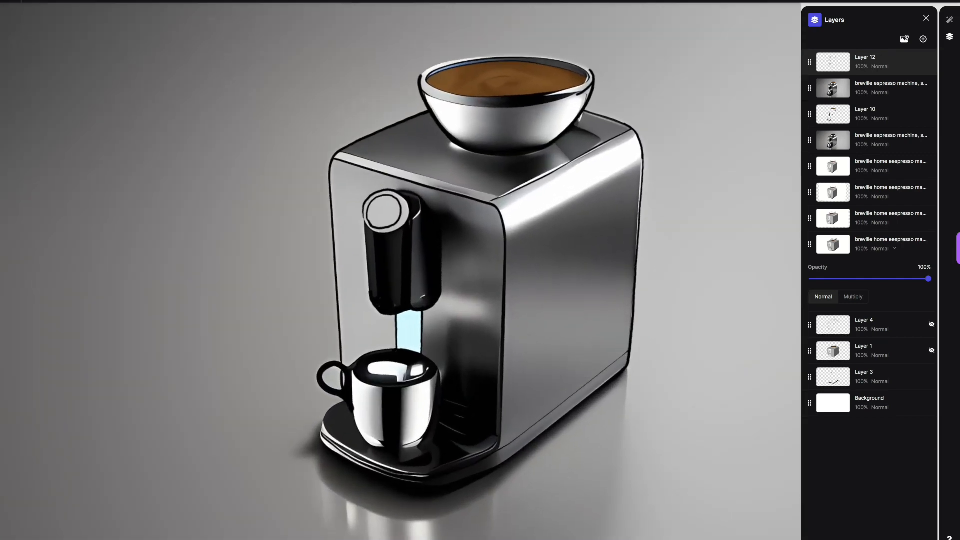
Step: Generate four refined variations of the outlined espresso machine and compare the results up close
left_click(950, 20)
left_click(858, 537)
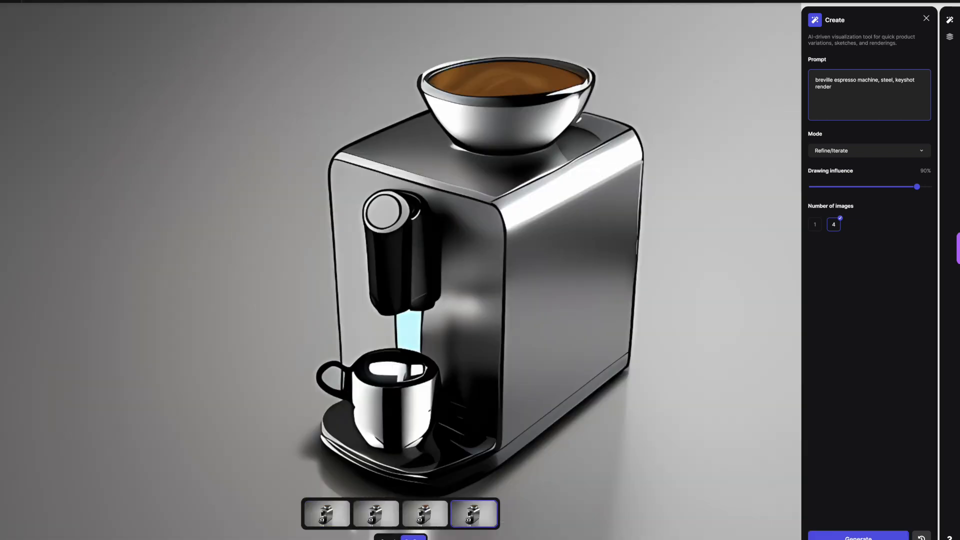
left_click(425, 514)
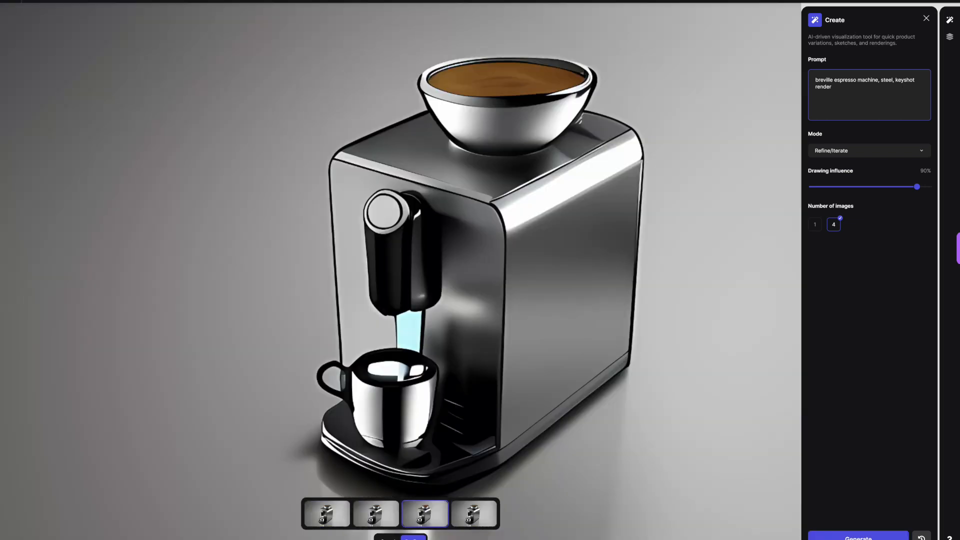
left_click(376, 515)
scroll(480, 282, "down", 3)
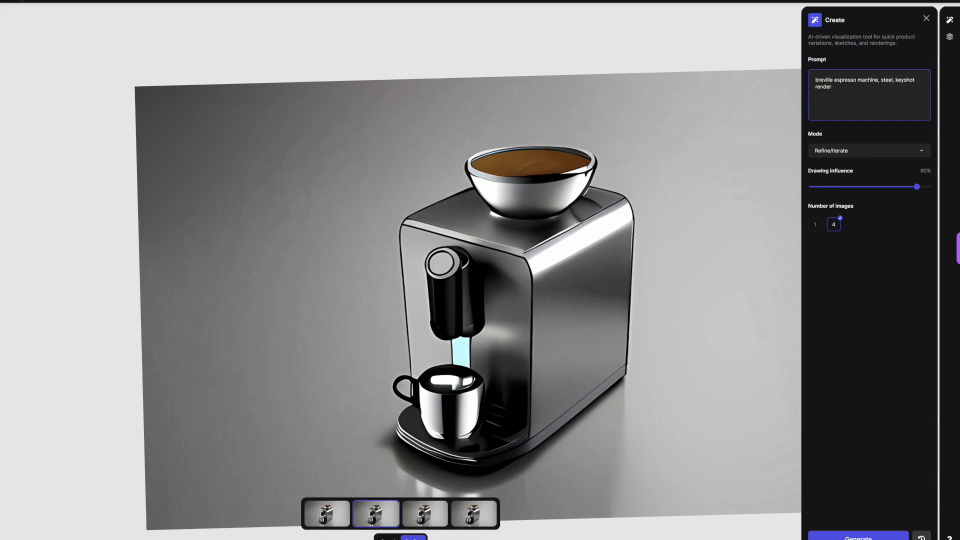
scroll(480, 283, "up", 5)
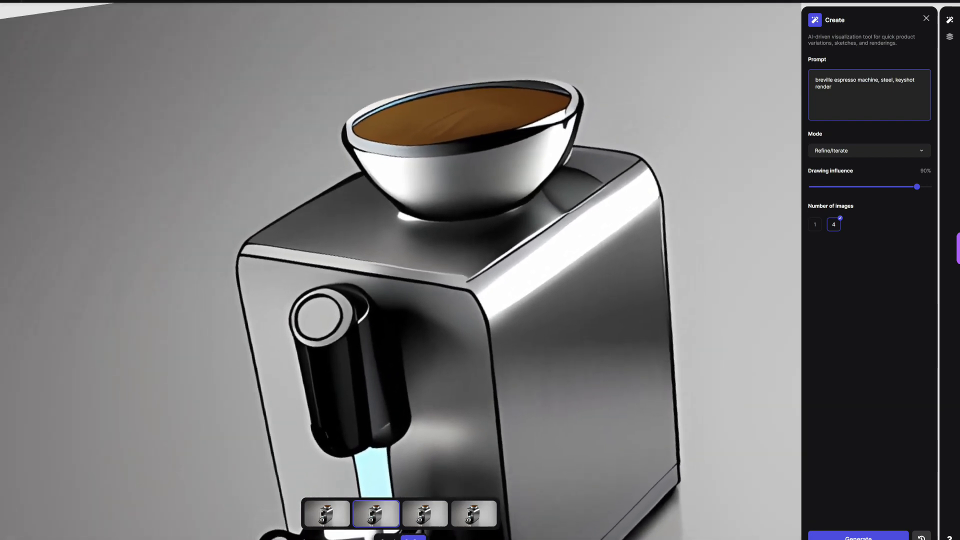
Step: Add a new layer on top of the stack and hide Layer 12 with the black outlines
left_click(950, 37)
left_click(923, 39)
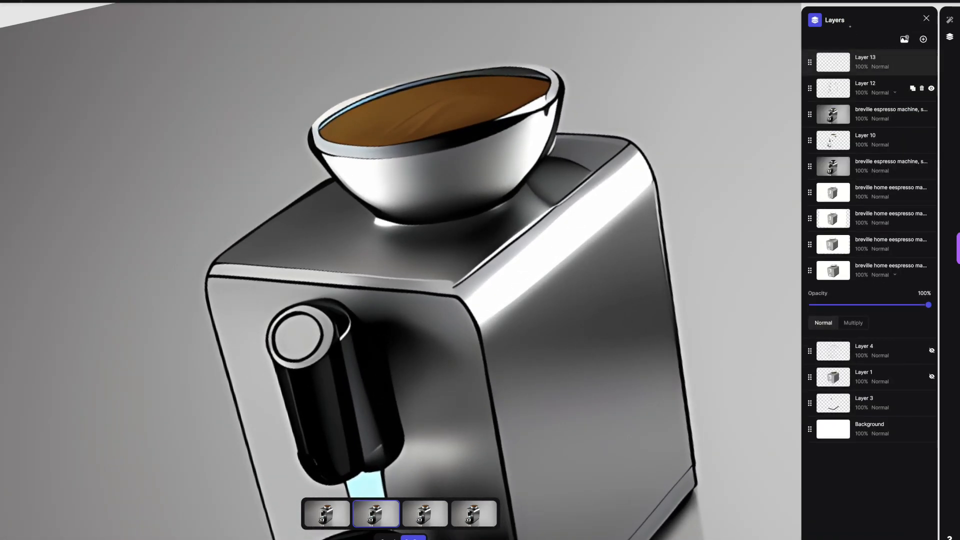
left_click(871, 62)
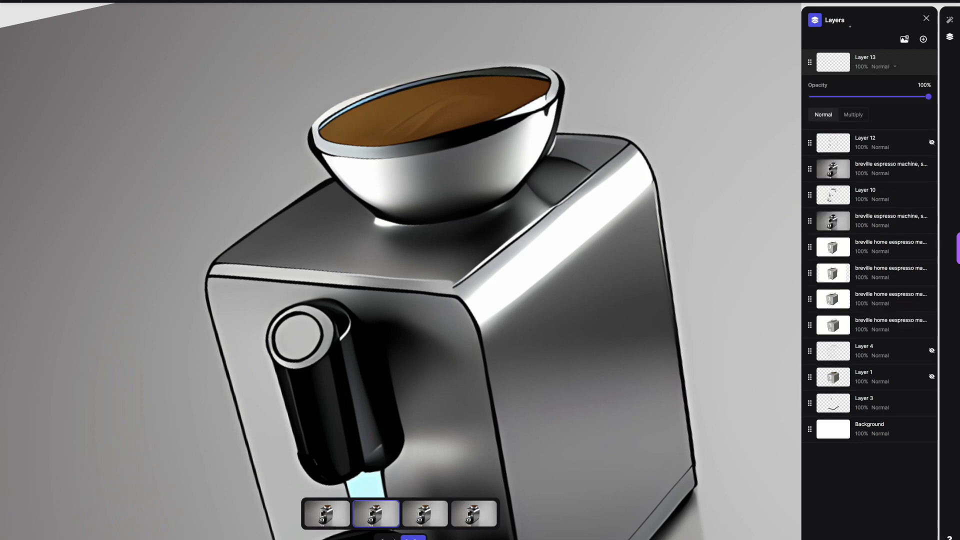
Step: Compare the generated variations again and place the second one as a new layer
scroll(400, 270, "down", 5)
left_click(425, 513)
left_click(474, 513)
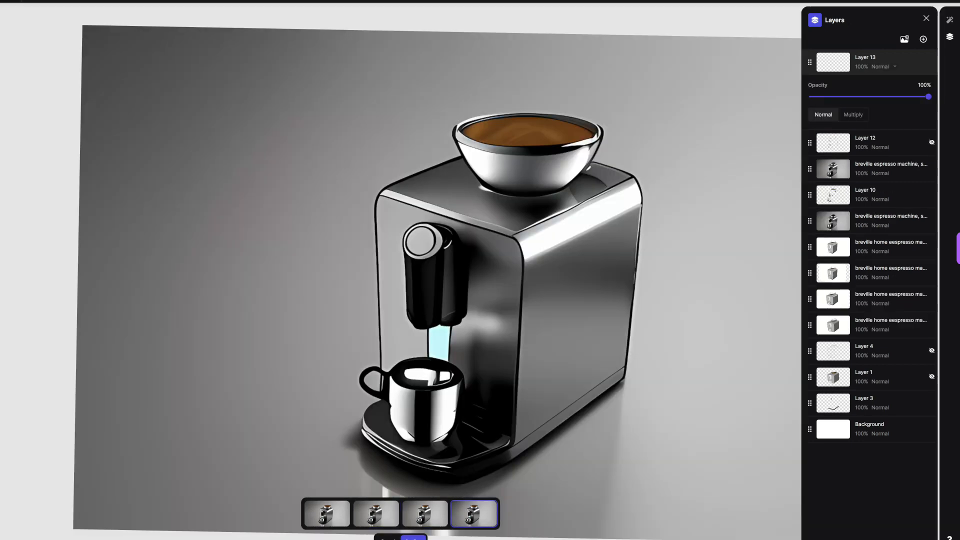
left_click(376, 514)
left_click(414, 538)
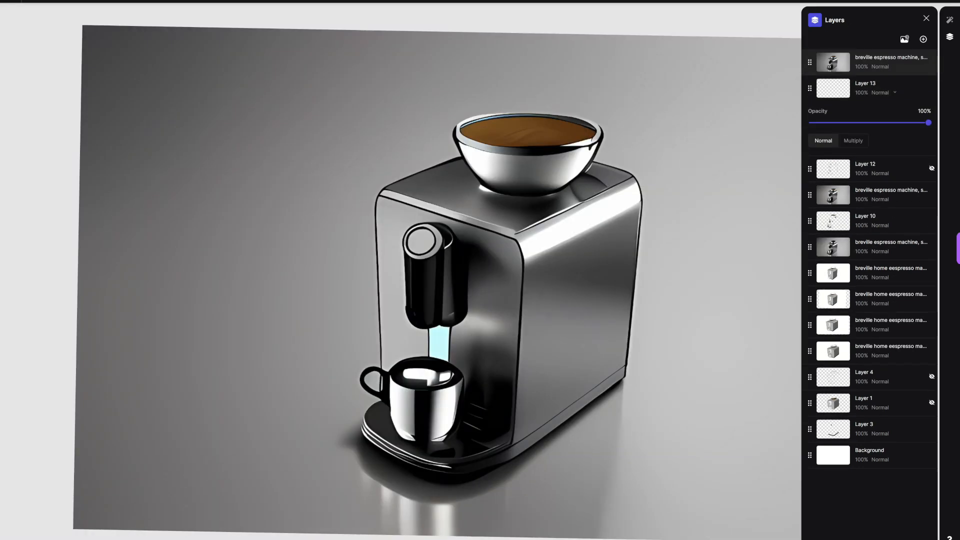
Step: Paint white over the brown coffee inside the hopper bowl, keeping the rim clean
key("e")
left_click(31, 1)
left_click(32, 11)
left_click(53, 1)
left_click_drag(485, 140, 585, 121)
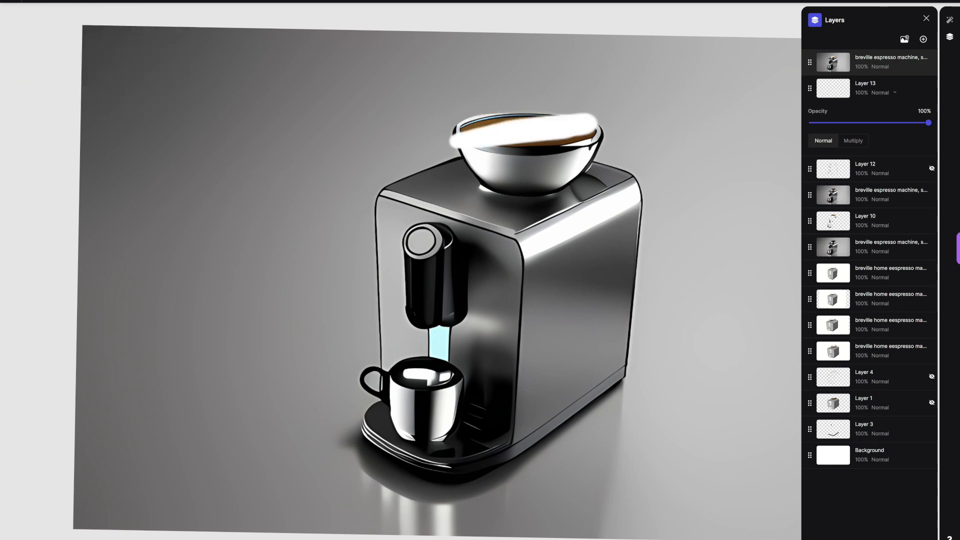
mouse_move(471, 148)
left_mouse_down()
mouse_move(505, 153)
mouse_move(610, 125)
left_mouse_up()
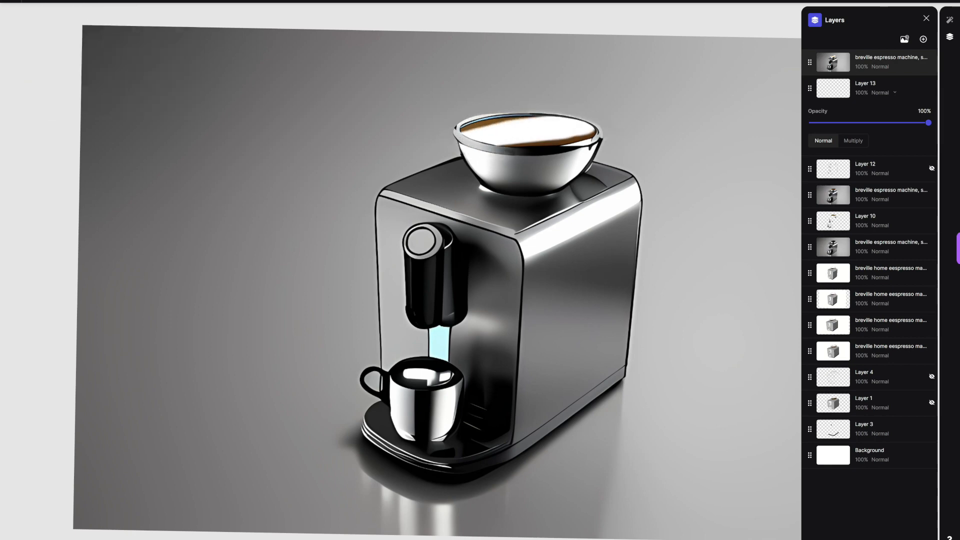
Step: Add thin white highlights to the dispenser cap's outer ring and across its round face
scroll(491, 286, "up", 5)
left_click(53, 1)
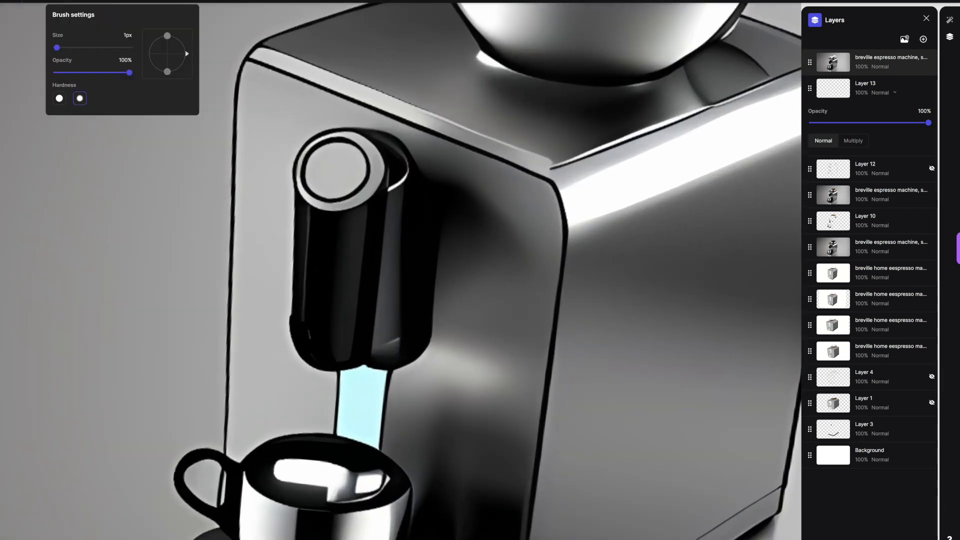
left_click(31, 1)
left_click_drag(373, 188, 370, 146)
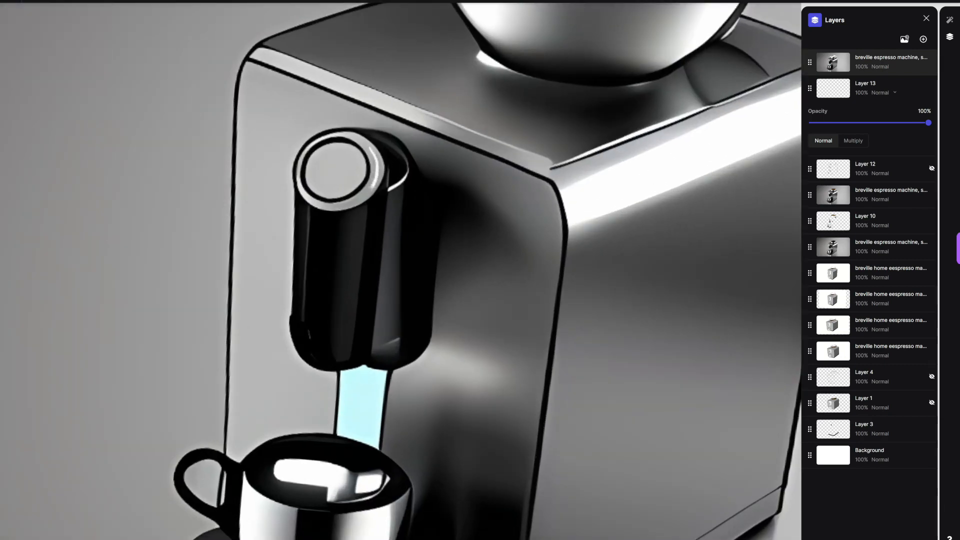
left_click_drag(320, 186, 326, 146)
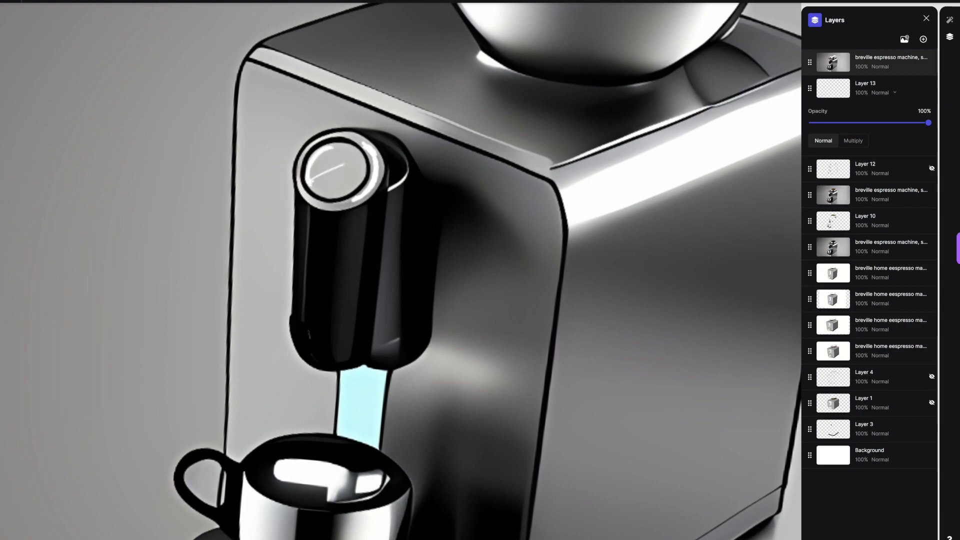
Step: Cover the dark coffee surface in the cup with white strokes to suggest milk foam
scroll(349, 164, "down", 5)
scroll(250, 253, "up", 6)
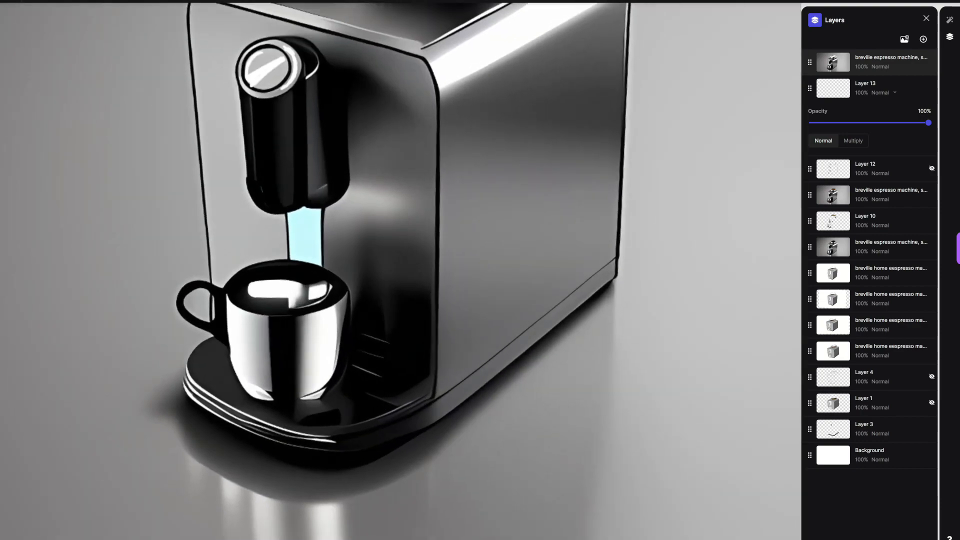
left_click_drag(307, 282, 275, 297)
mouse_move(194, 307)
left_mouse_down()
mouse_move(241, 317)
mouse_move(222, 274)
mouse_move(225, 304)
mouse_move(270, 285)
mouse_move(300, 256)
mouse_move(325, 281)
mouse_move(289, 267)
mouse_move(319, 252)
mouse_move(215, 312)
mouse_move(300, 291)
left_mouse_up()
scroll(301, 291, "down", 5)
scroll(400, 280, "down", 1)
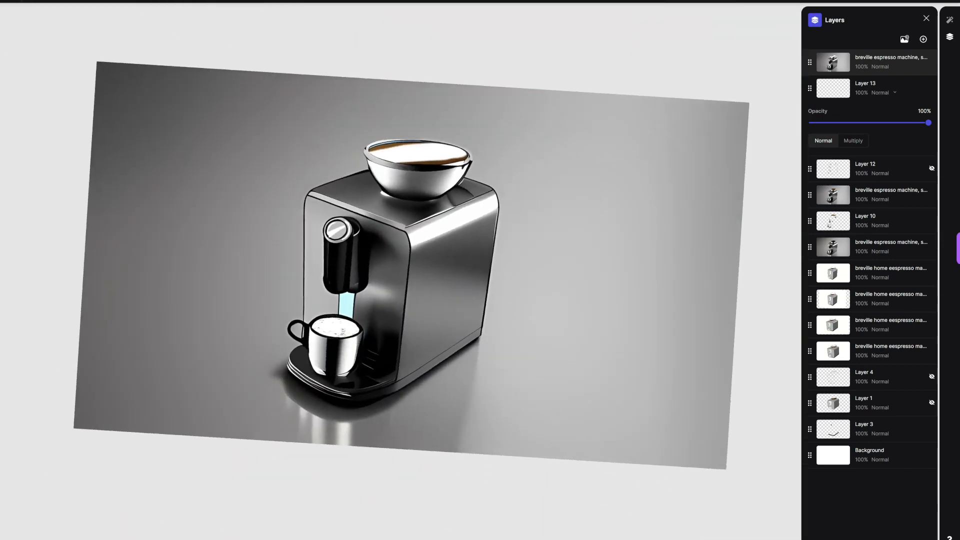
Step: Generate four variations of the machine with the white coffee and cap highlights, and compare them
left_click(950, 20)
left_click(858, 538)
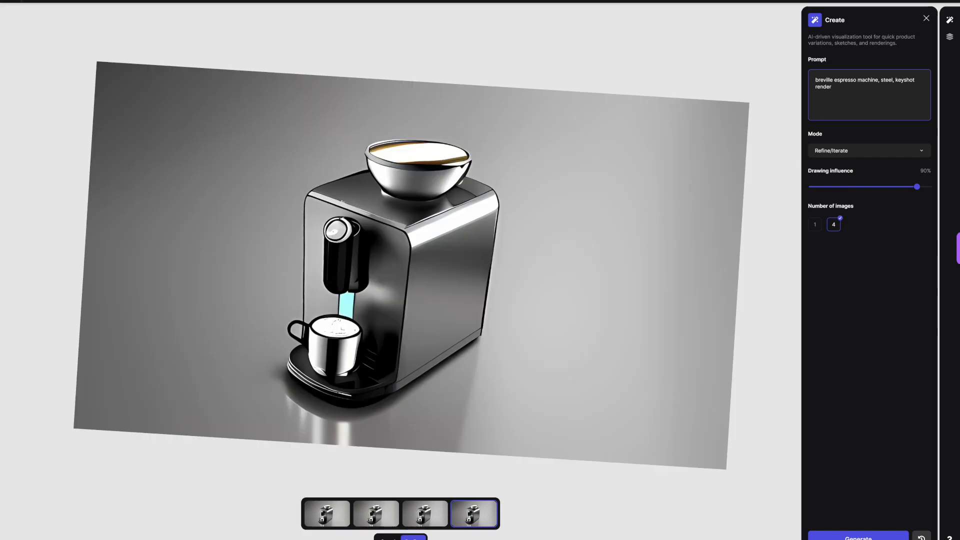
left_click(425, 514)
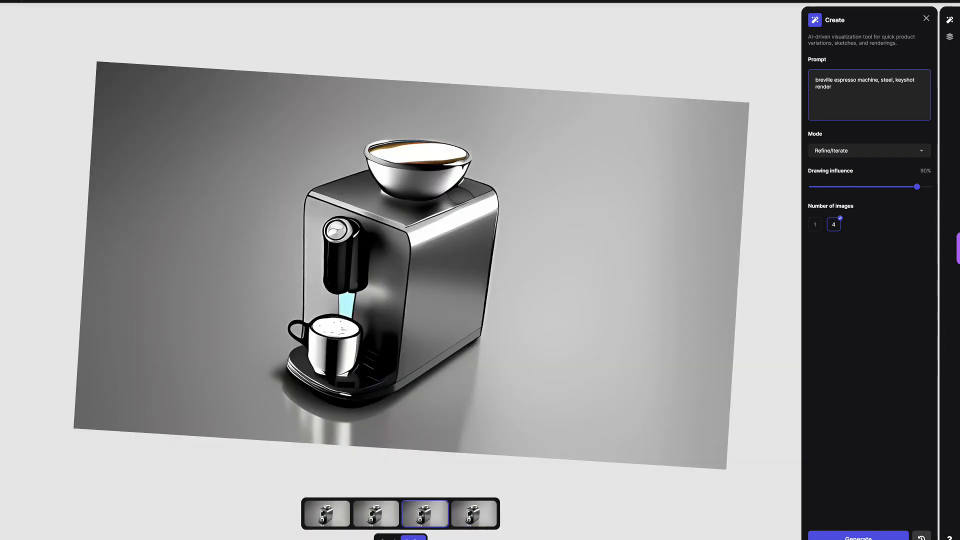
left_click(376, 515)
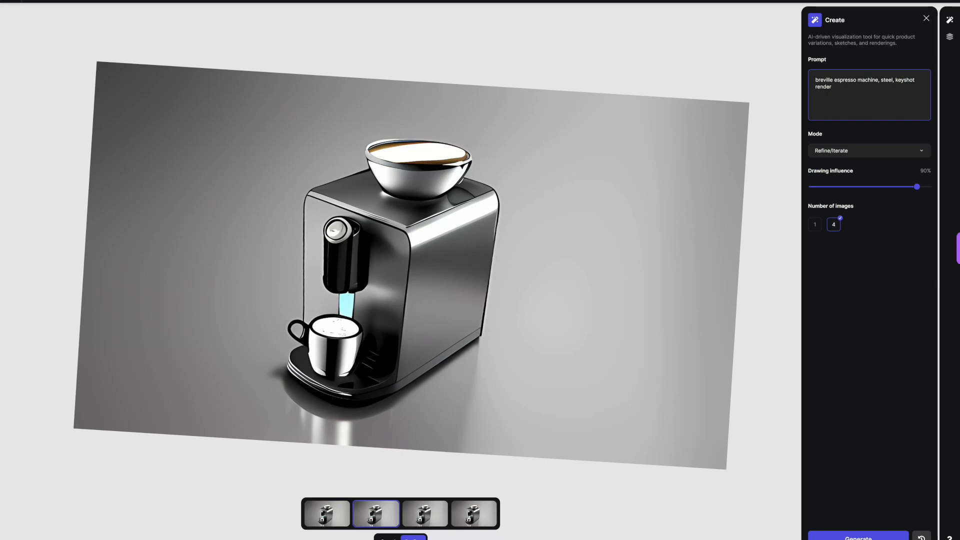
left_click(474, 514)
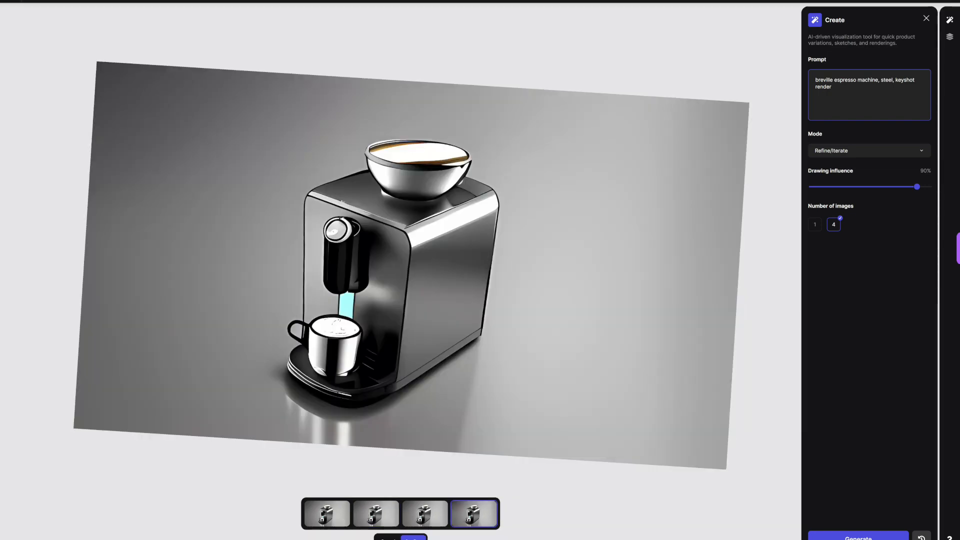
Step: Browse through the remaining variations of the white-coffee machine and place the first one on the canvas
key("Right")
key("Right")
key("Right")
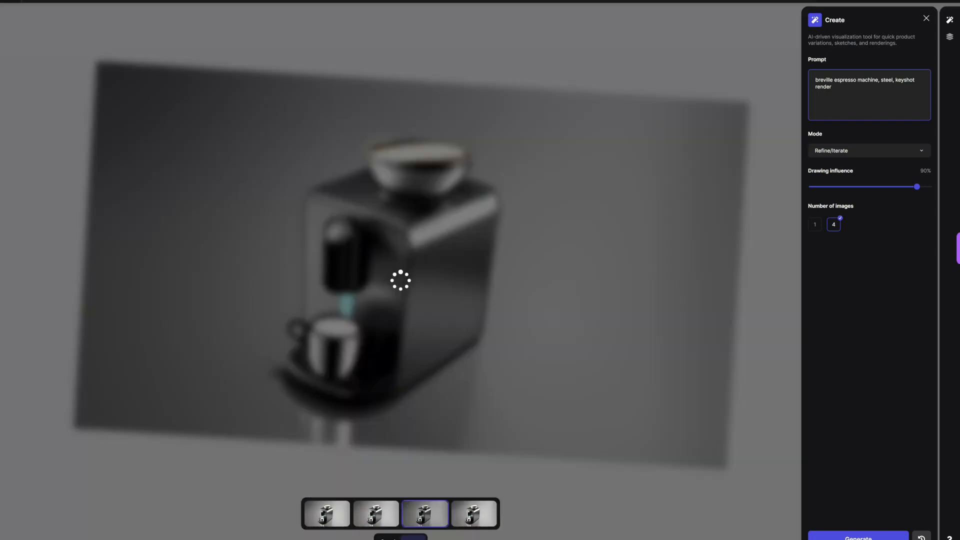
key("Left")
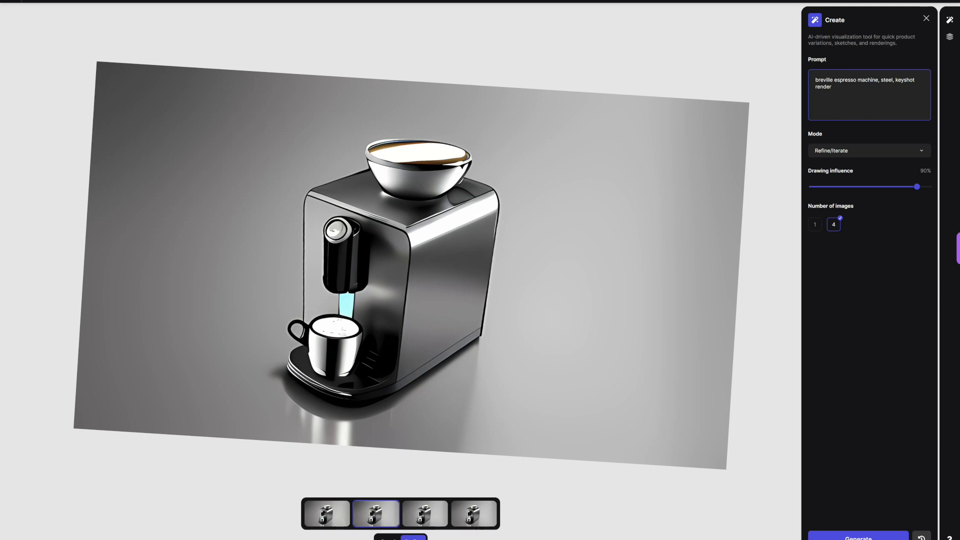
left_click(327, 514)
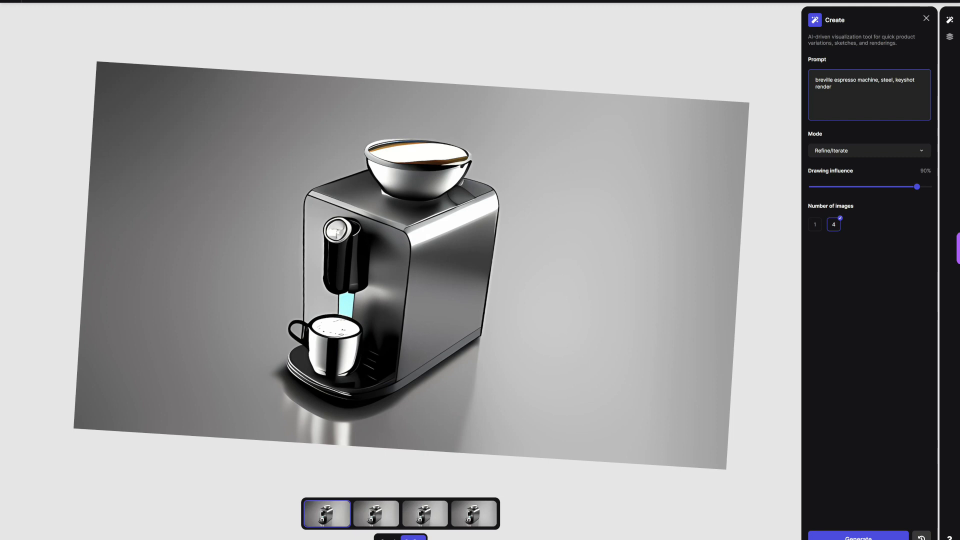
left_click(413, 538)
scroll(408, 271, "down", 3)
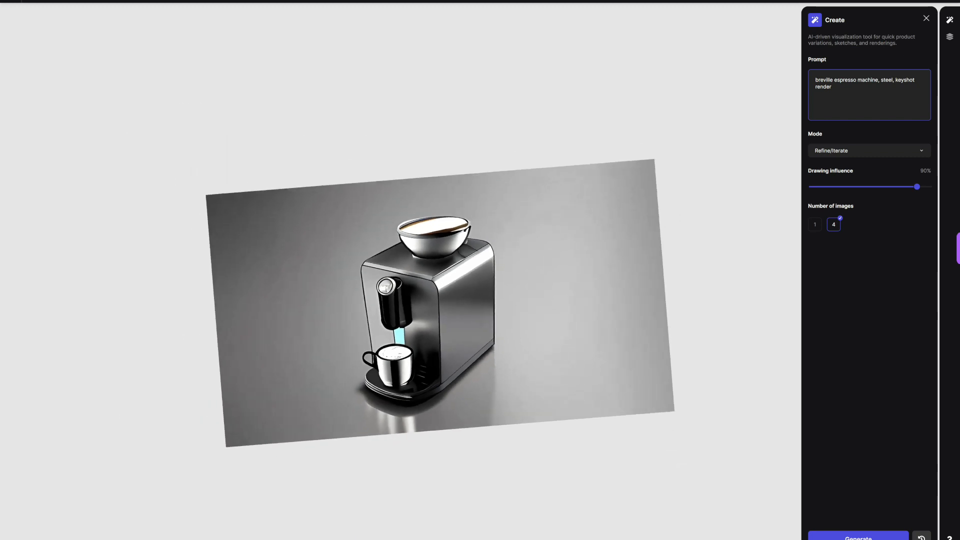